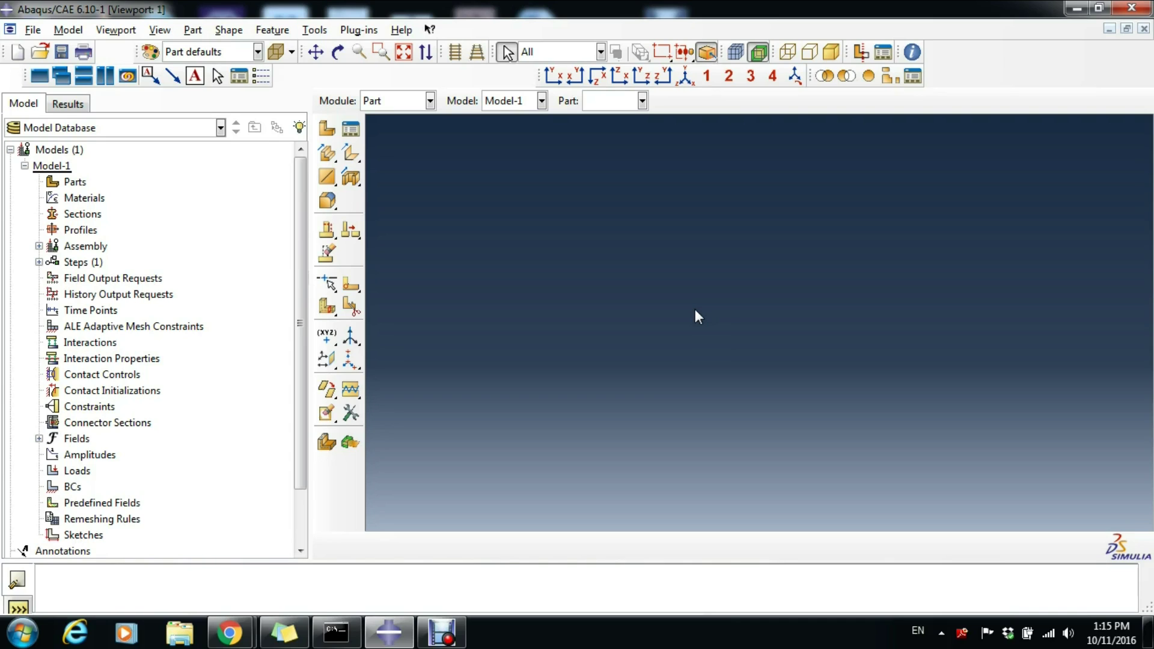
Step: Bring the Chrome IPE steel sections table, with the IPE 200 row marked, in front of Abaqus
key(alt+Tab)
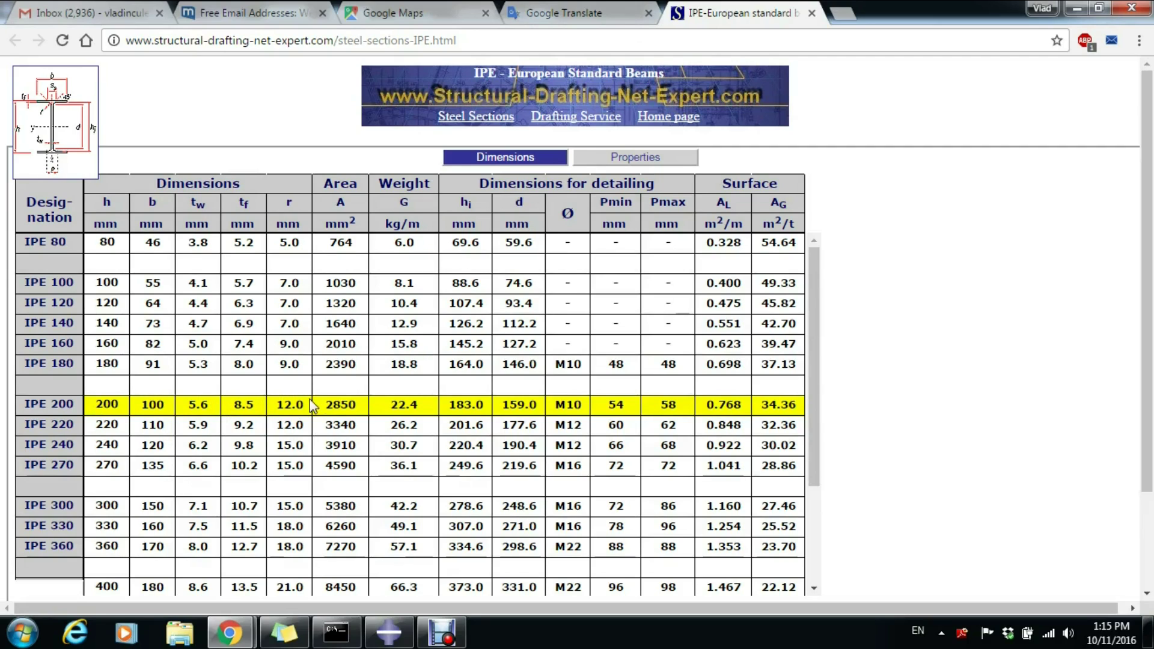
Step: View the I-beam diagram and read the IPE 200 row: h 200, b 100, tw 5.6, tf 8.5, r 12.0
mouse_move(87, 128)
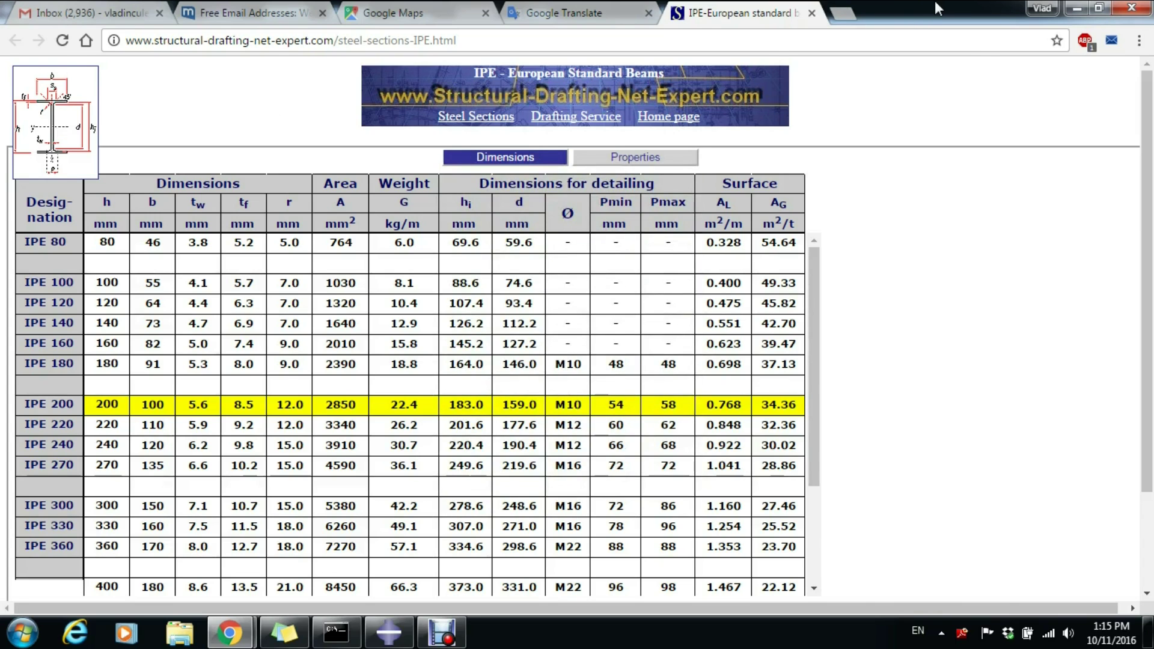
Step: Back in Abaqus, create a beam profile named 'IPE 200 profile' with the I shape
click(1075, 7)
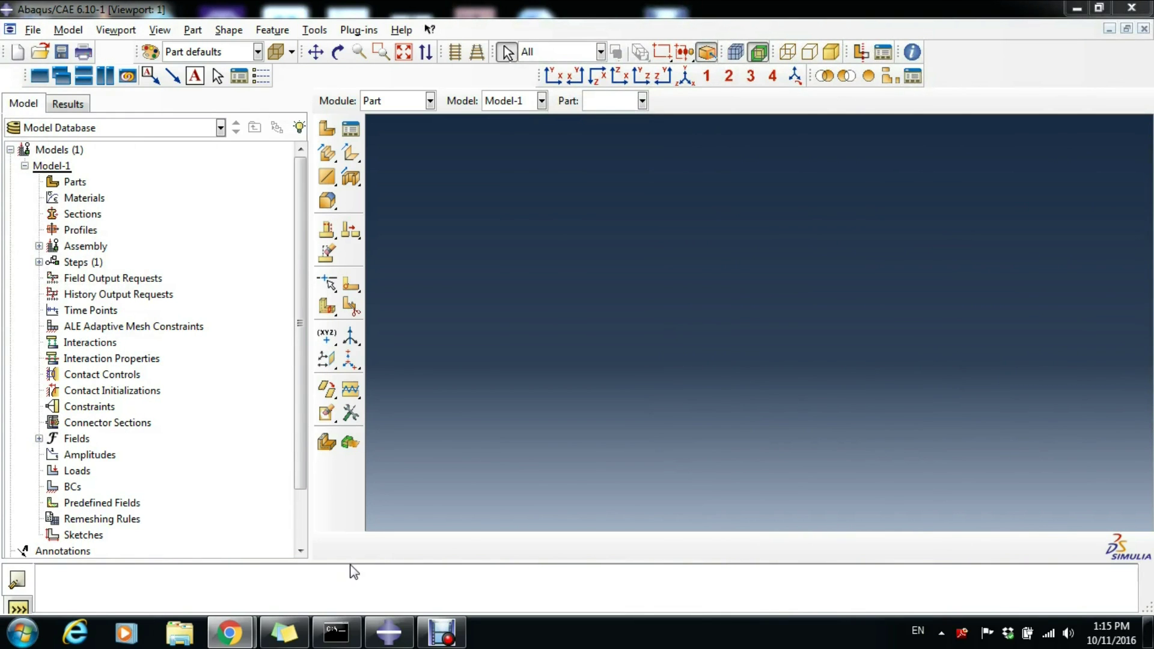
double_click(78, 231)
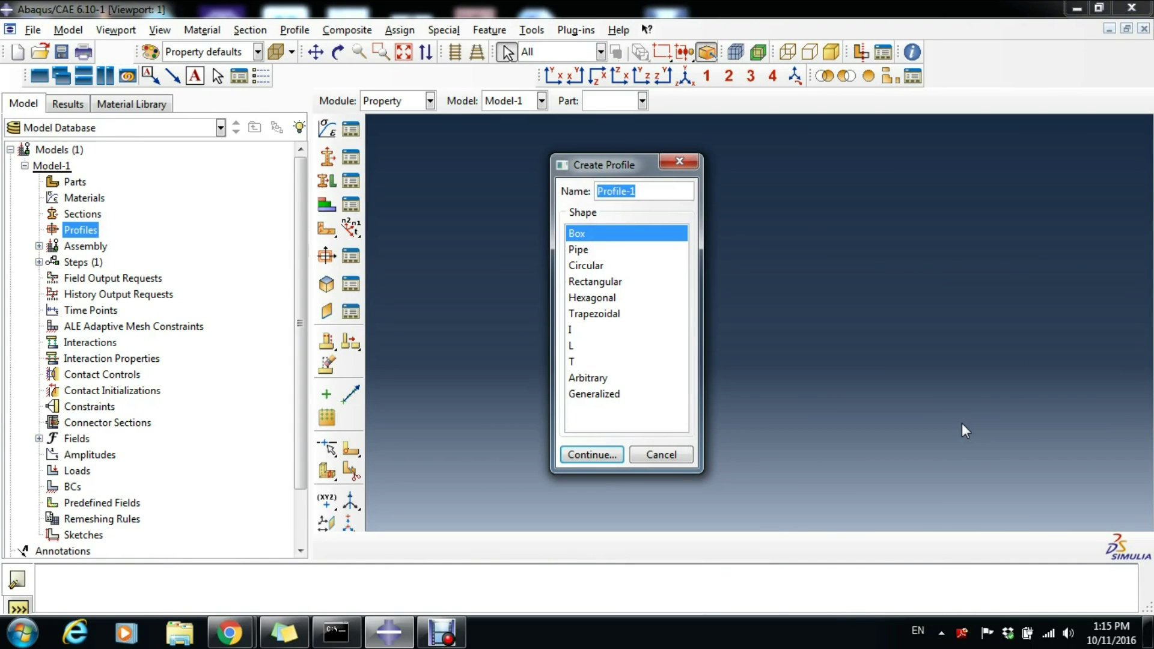
key(BackSpace)
text(I p)
key(BackSpace)
key(BackSpace)
key(BackSpace)
text(IPE 200 profile)
click(577, 329)
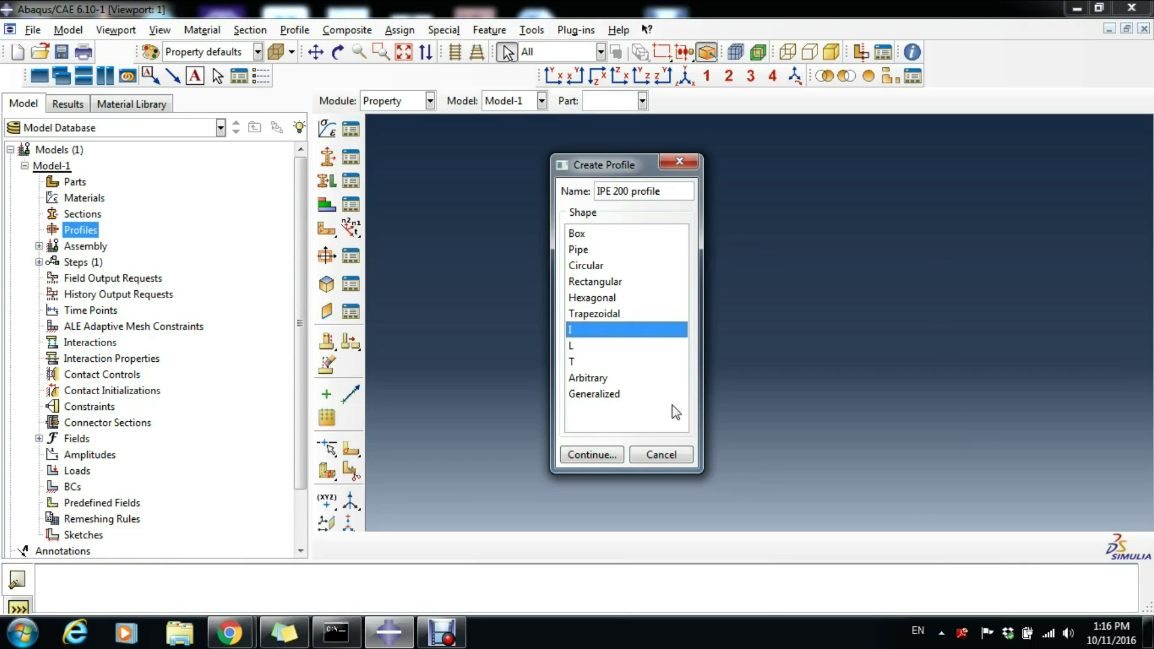
Step: Enter the profile height h 200 and both flange widths b1 and b2 as 100
click(591, 454)
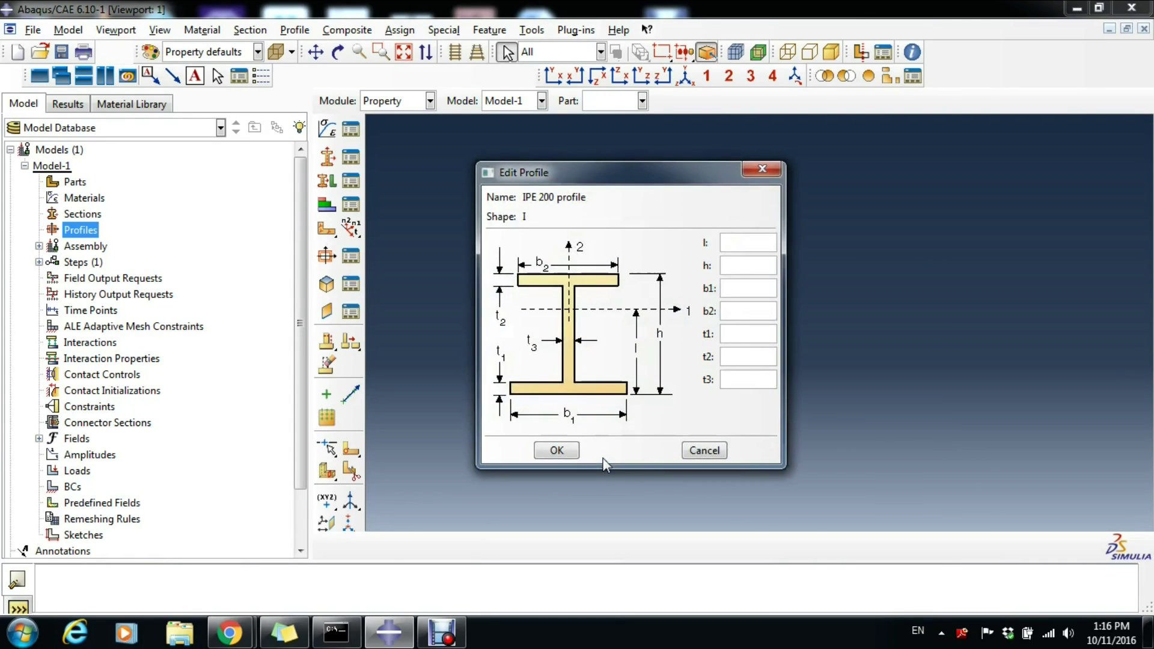
click(753, 266)
text(200)
key(Tab)
text(100100)
Step: Set flange thicknesses t1 and t2 to 8.5 and web thickness t3 to 5.6, then save
click(751, 335)
click(747, 309)
click(749, 330)
text(8.5)
click(752, 356)
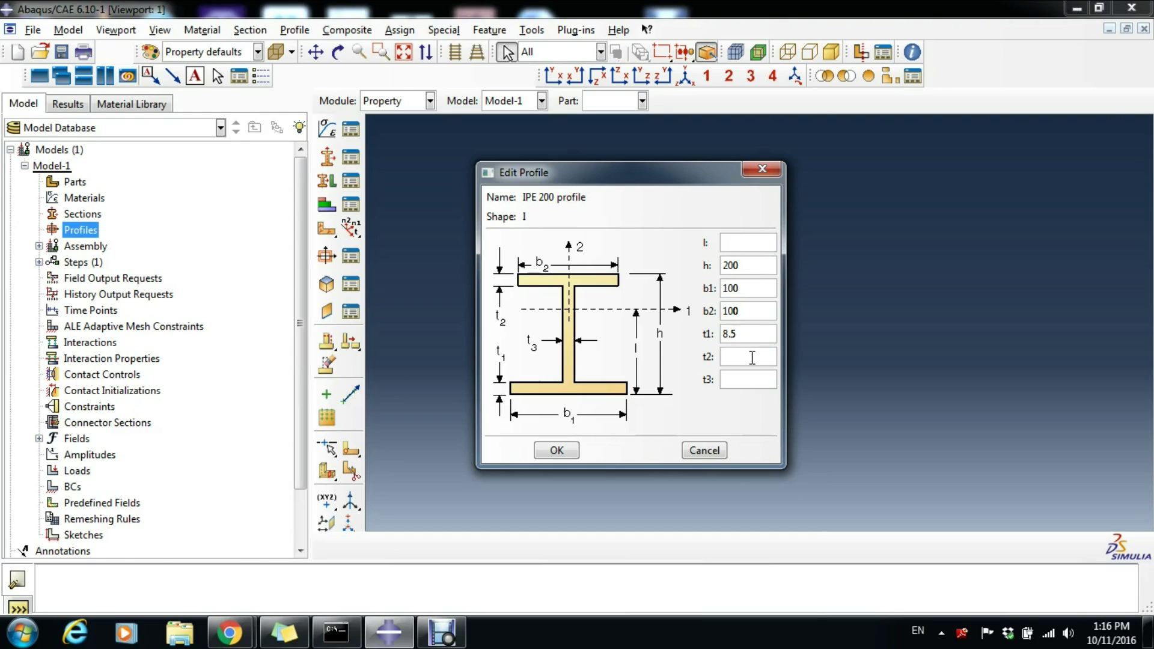
text(8.5)
click(756, 382)
text(5.6)
click(567, 450)
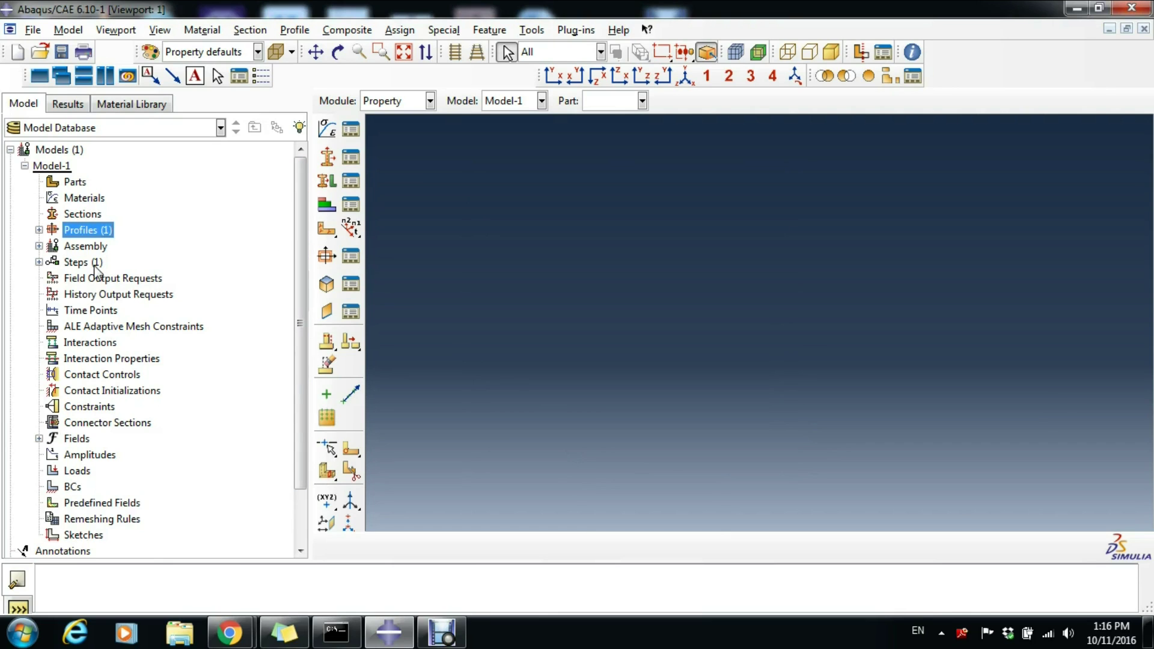
double_click(78, 214)
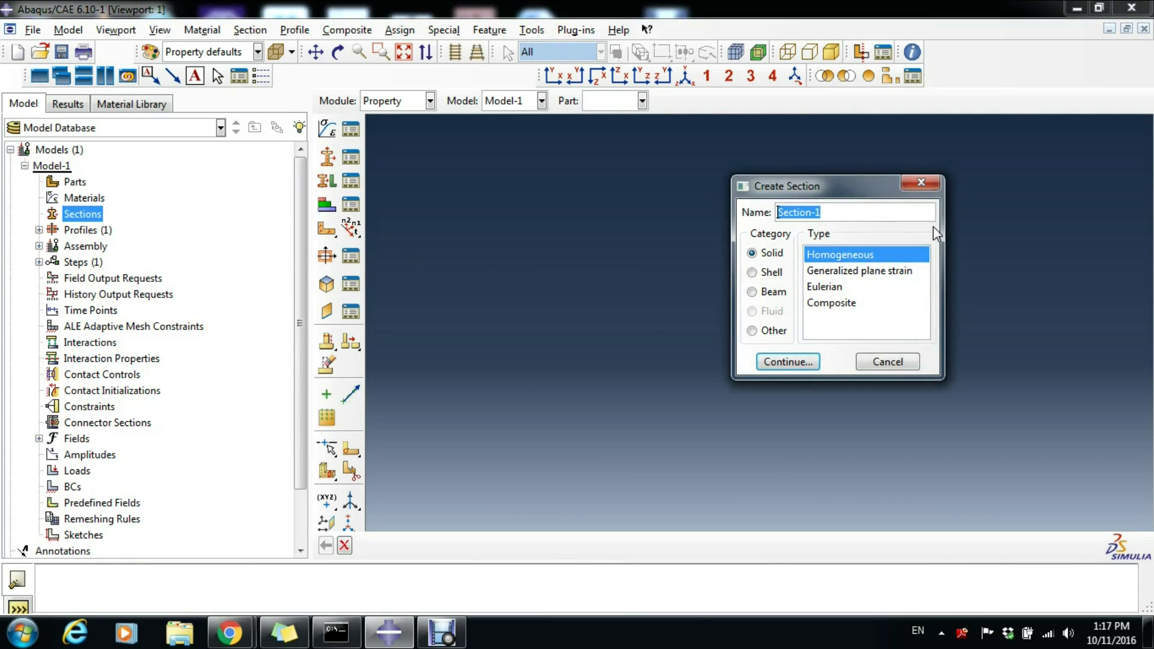
text(Beam CS)
click(775, 292)
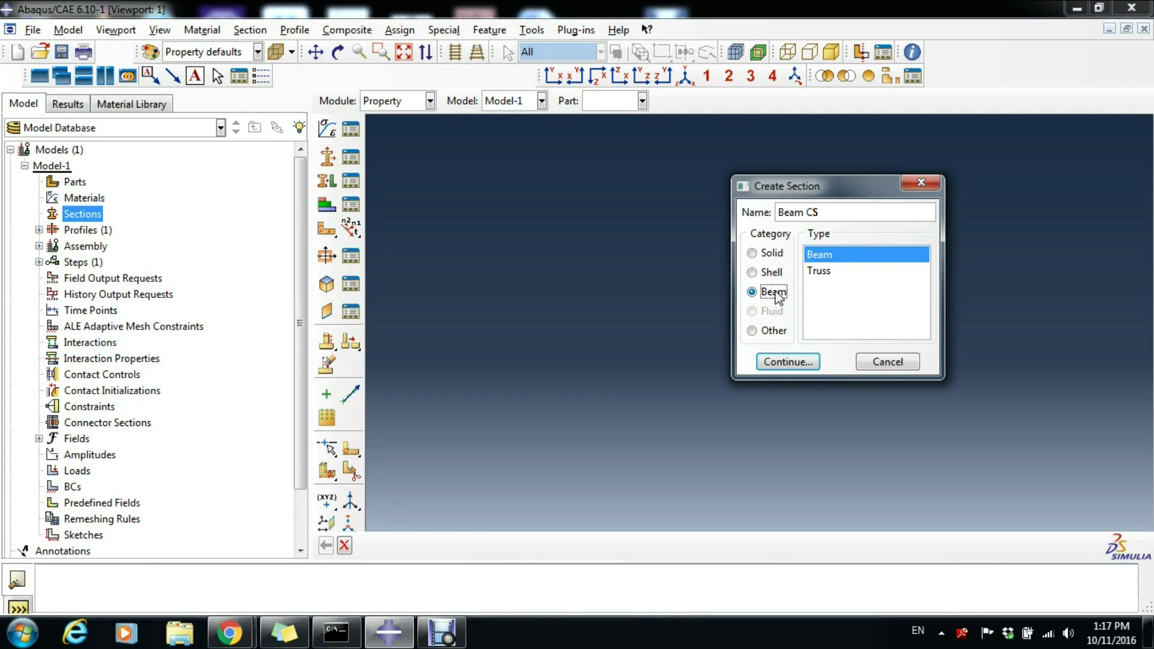
click(817, 272)
click(824, 256)
click(822, 273)
click(820, 256)
click(800, 363)
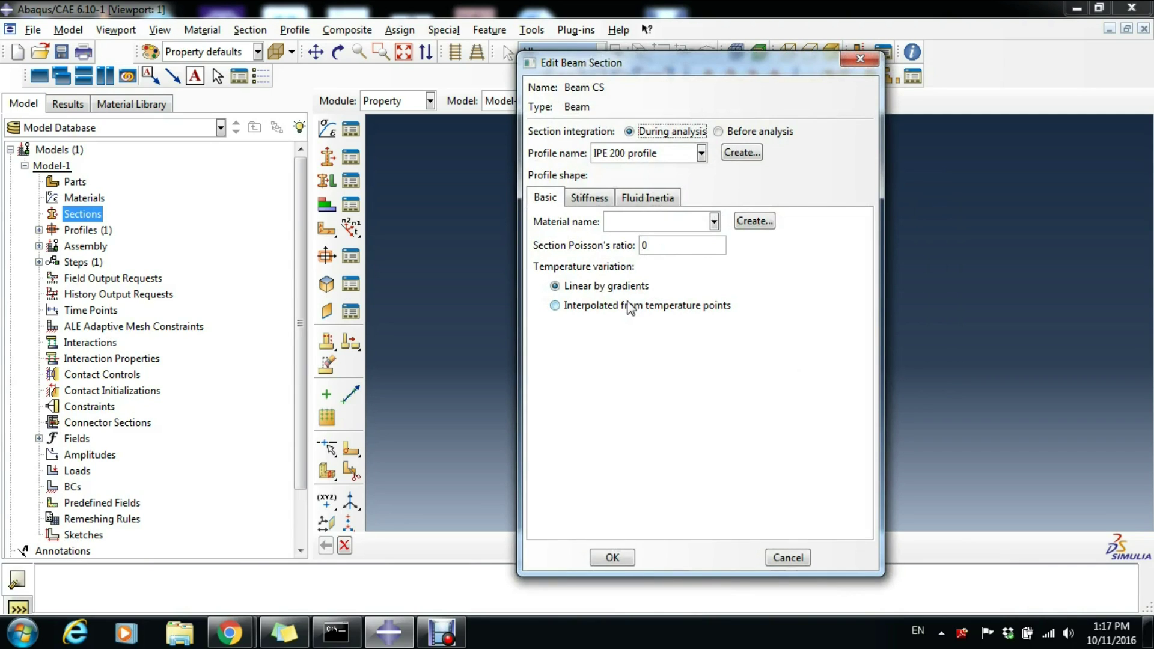
click(713, 222)
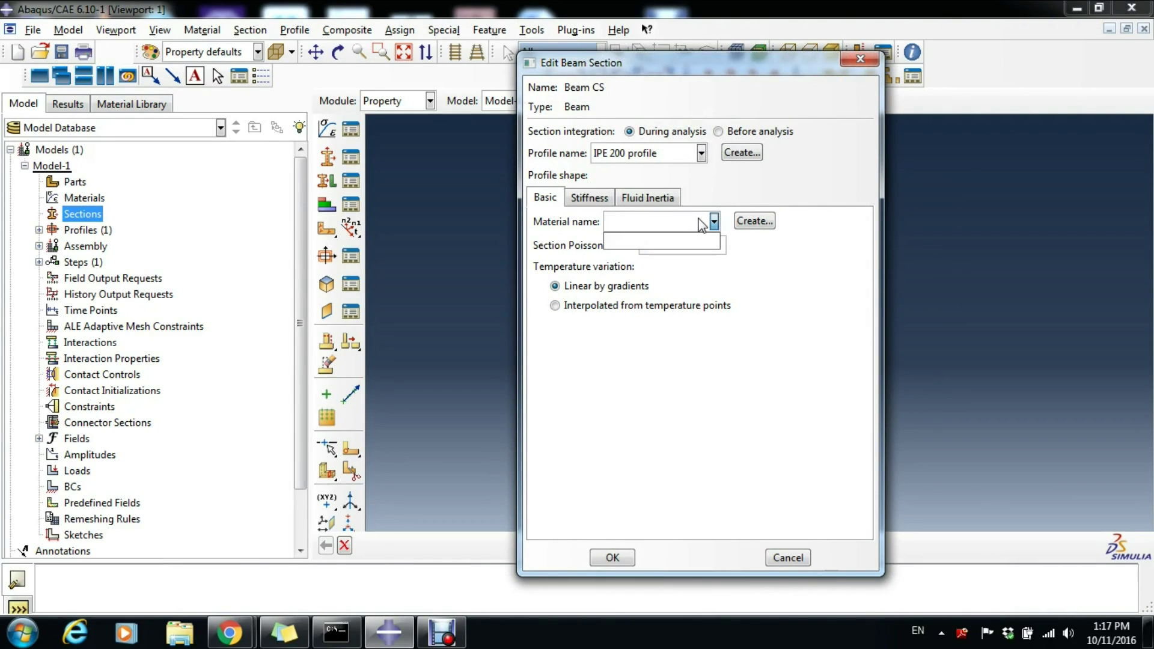
click(700, 224)
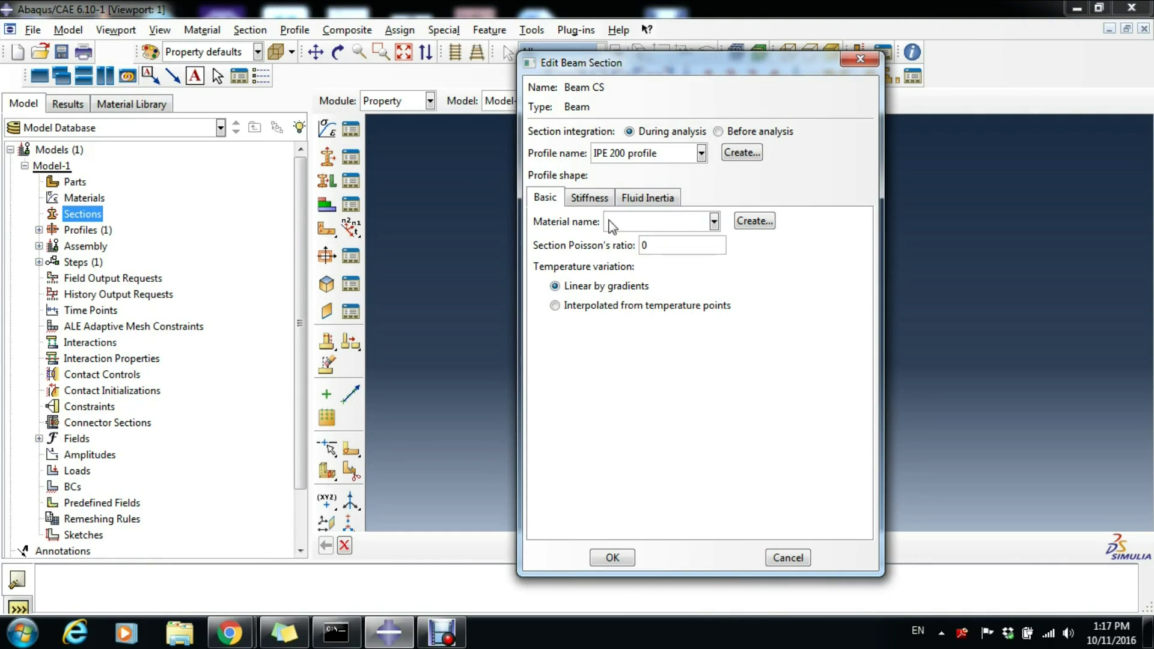
click(799, 557)
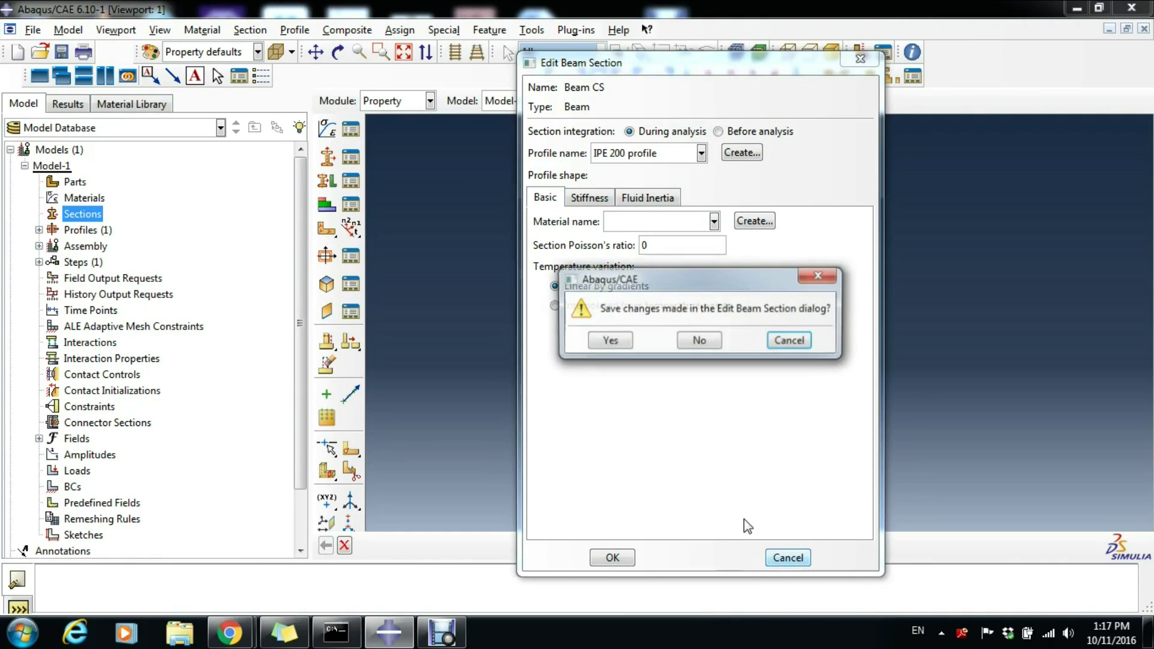
click(708, 341)
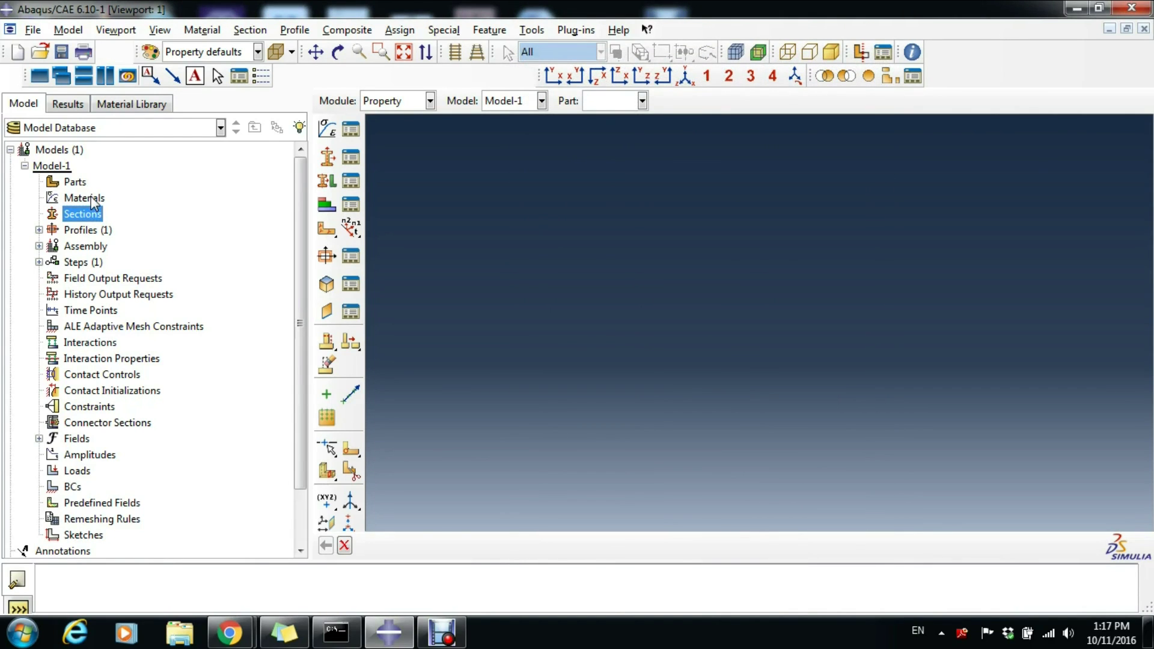
Step: Create material 'Steel S275' and add a Density behaviour of 7.85E-9
double_click(90, 198)
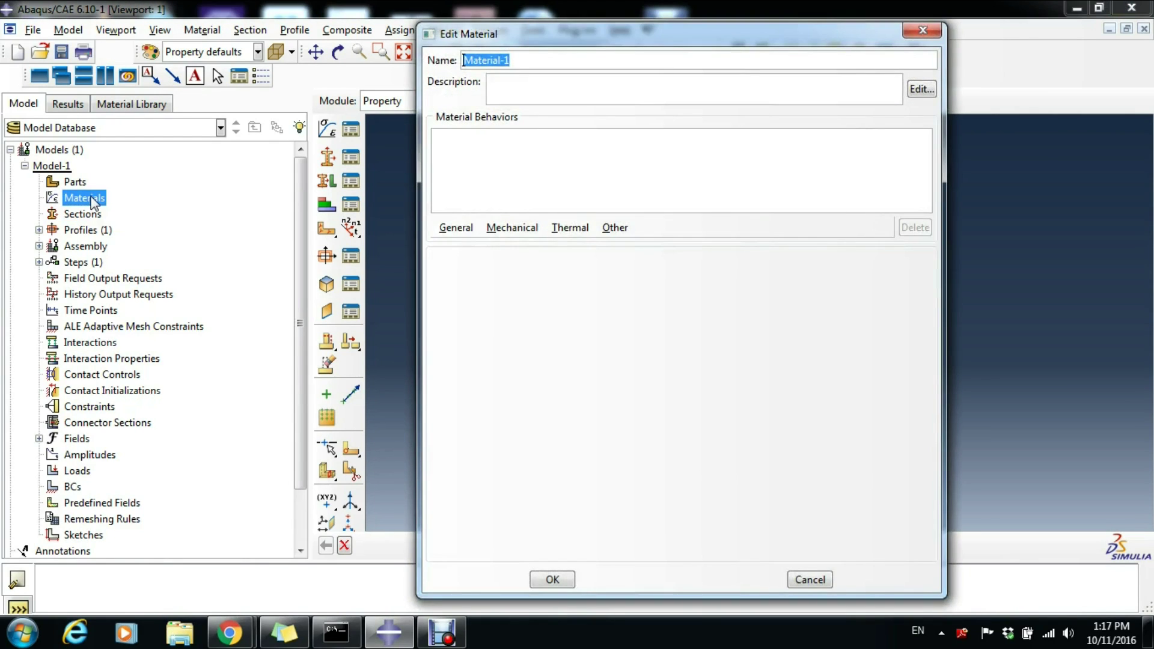
text(Steel S275)
click(457, 228)
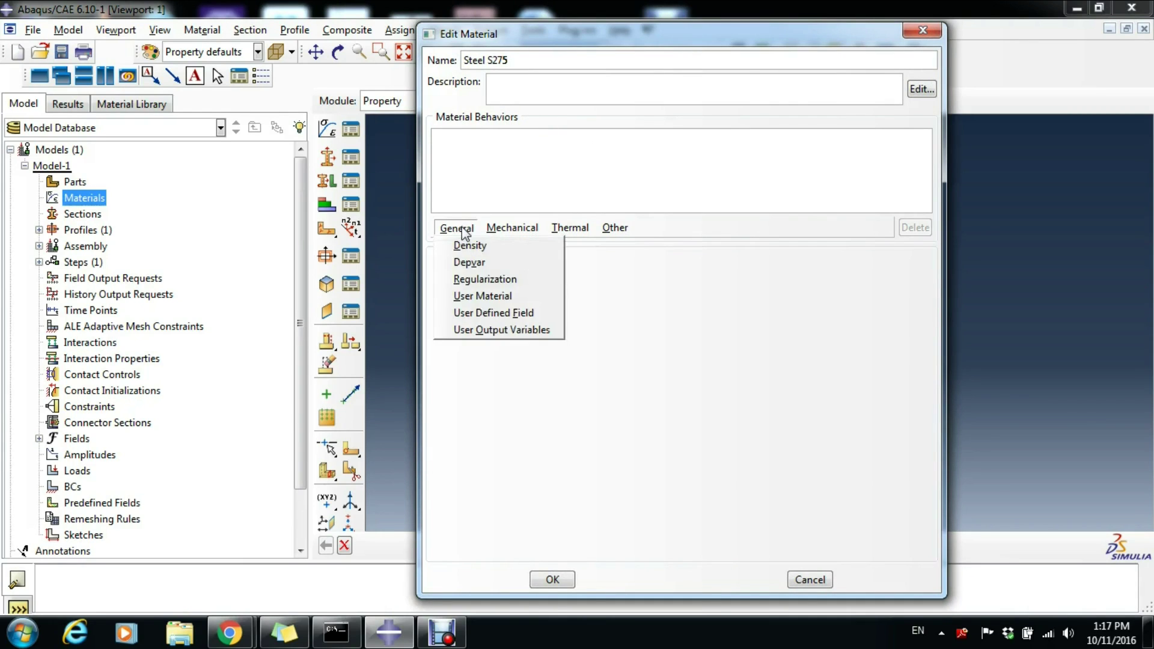
click(475, 246)
click(496, 368)
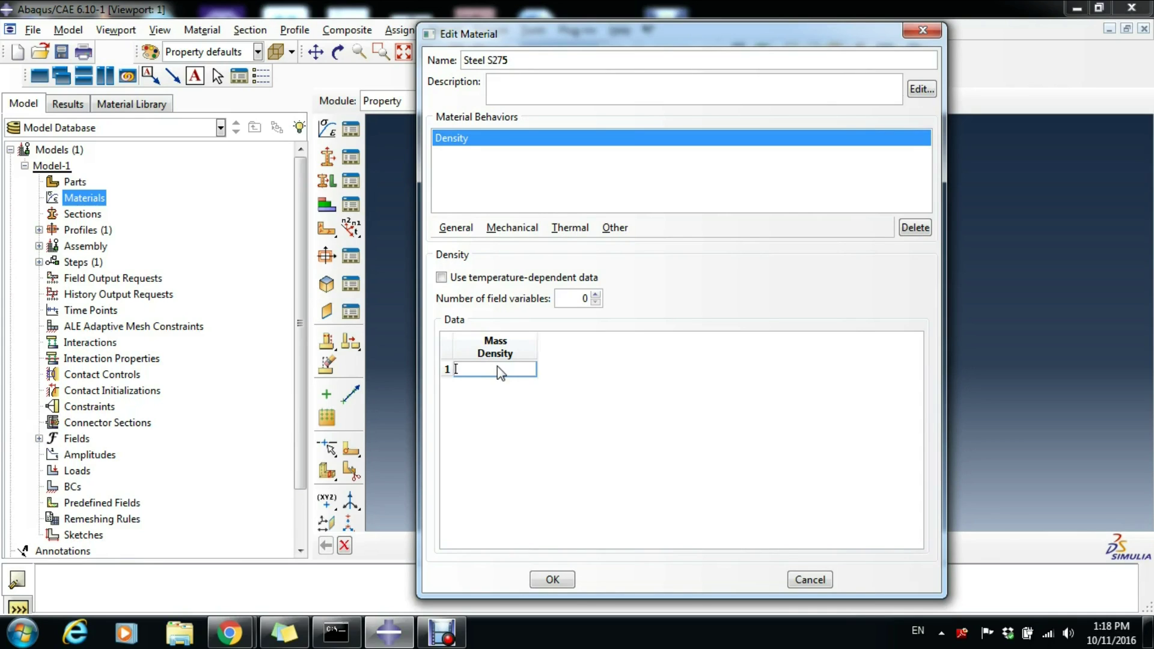
text(7.85E-9)
Step: Add Elastic behaviour with Young's modulus 210000 and Poisson's ratio 0.3
click(517, 229)
mouse_move(580, 243)
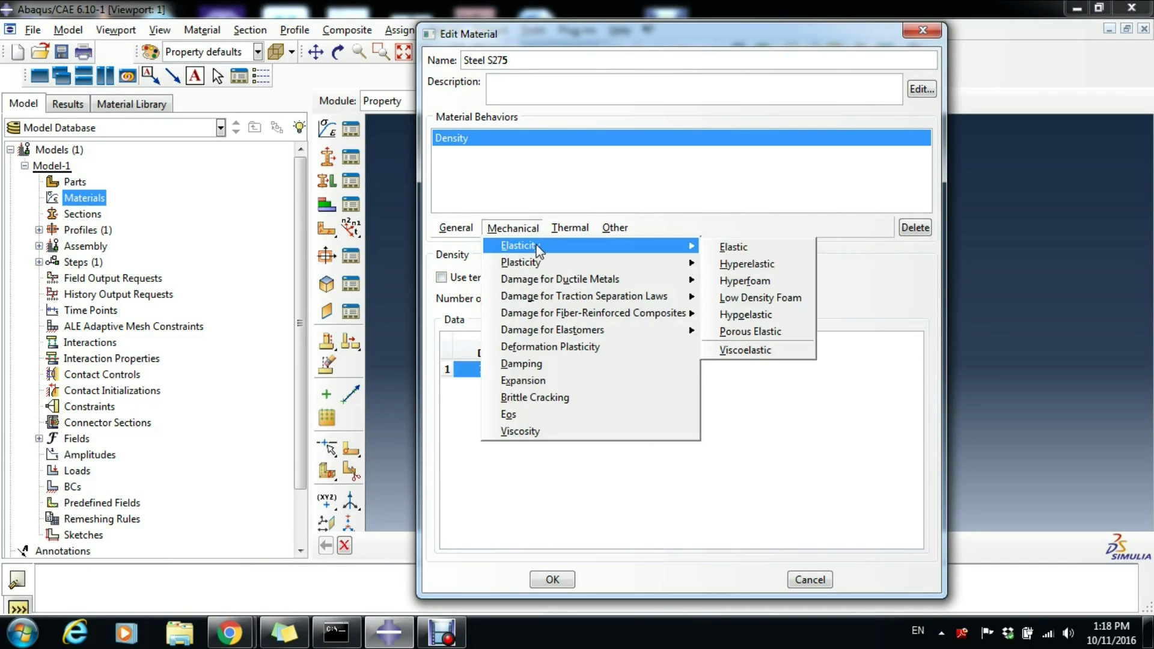
click(739, 248)
click(506, 455)
text(210000)
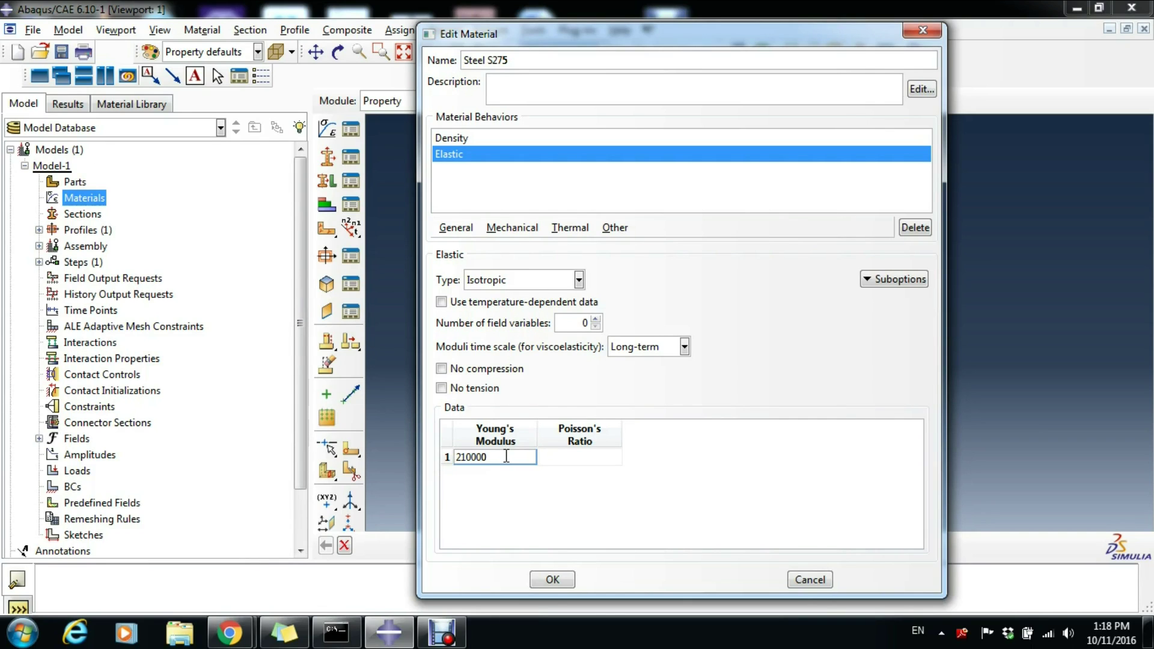
key(Return)
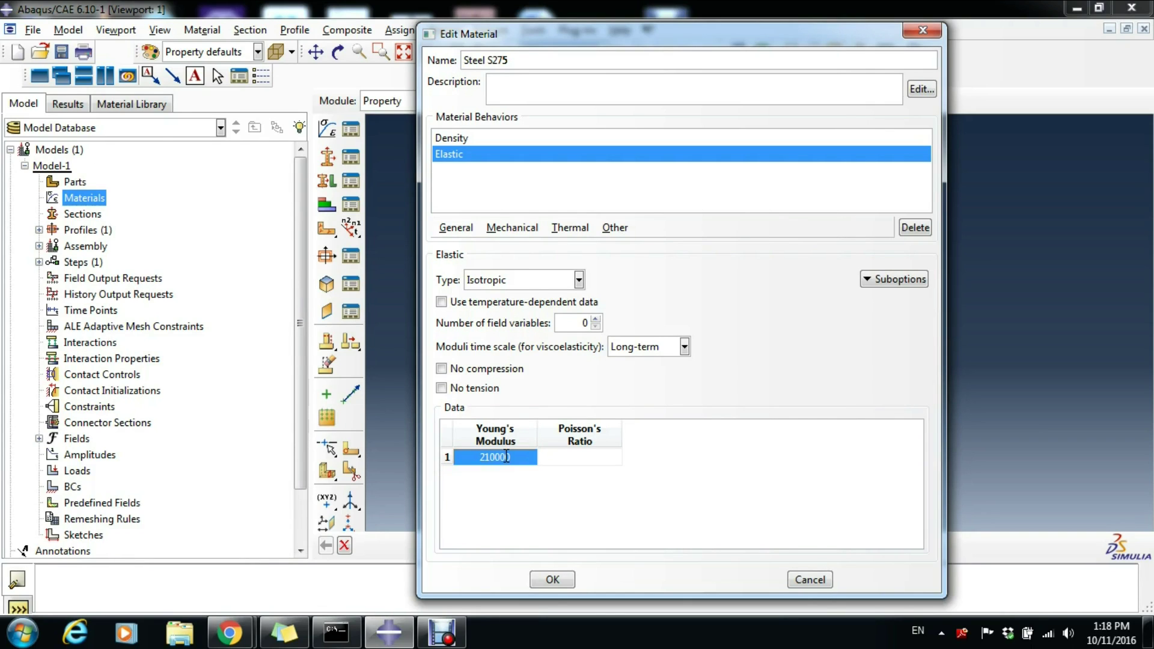
click(494, 456)
drag(488, 456, 474, 479)
click(583, 458)
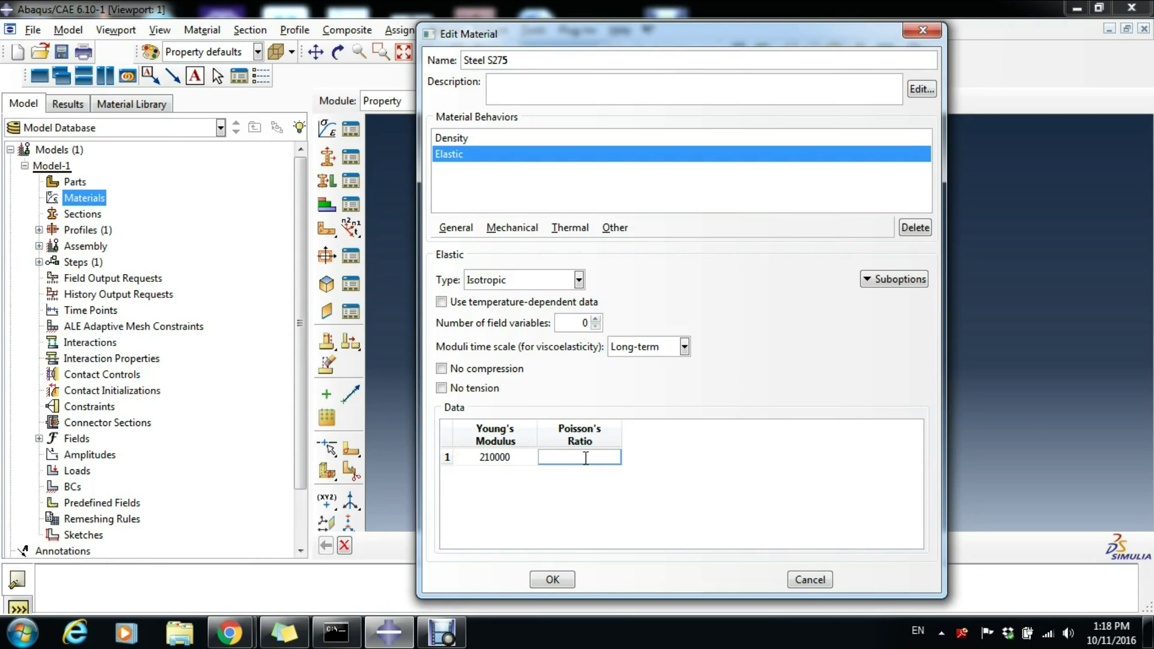
text(0.3)
click(508, 456)
click(516, 458)
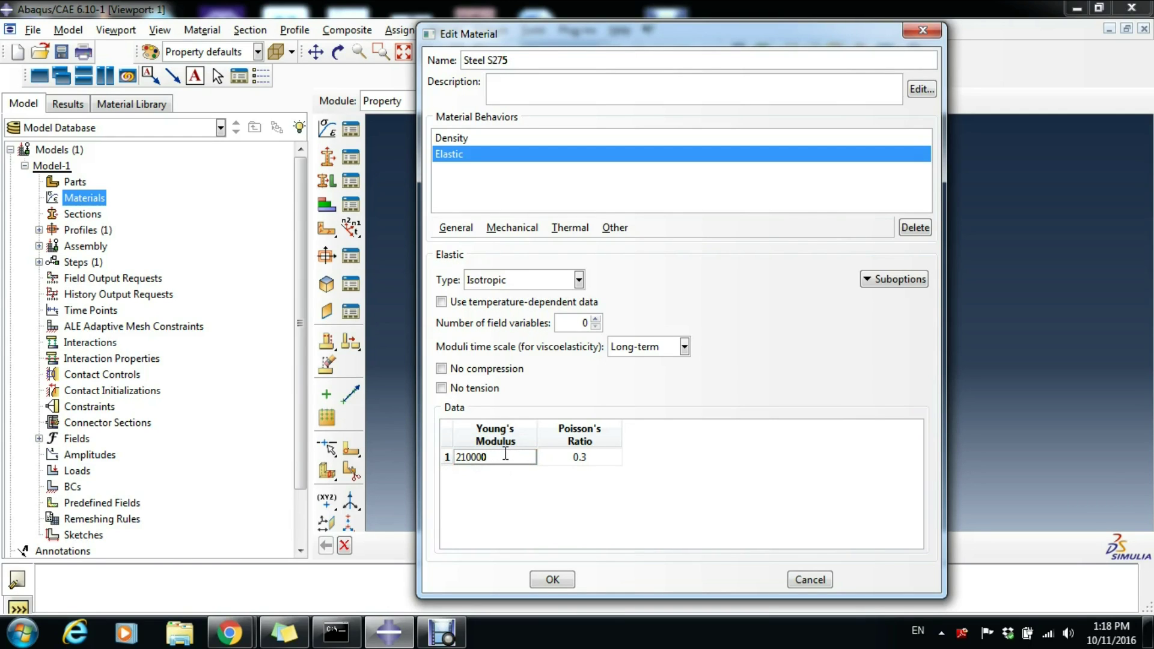
Step: Add Plastic behaviour with yield stress 275 at plastic strain 0, and save Steel S275
click(512, 228)
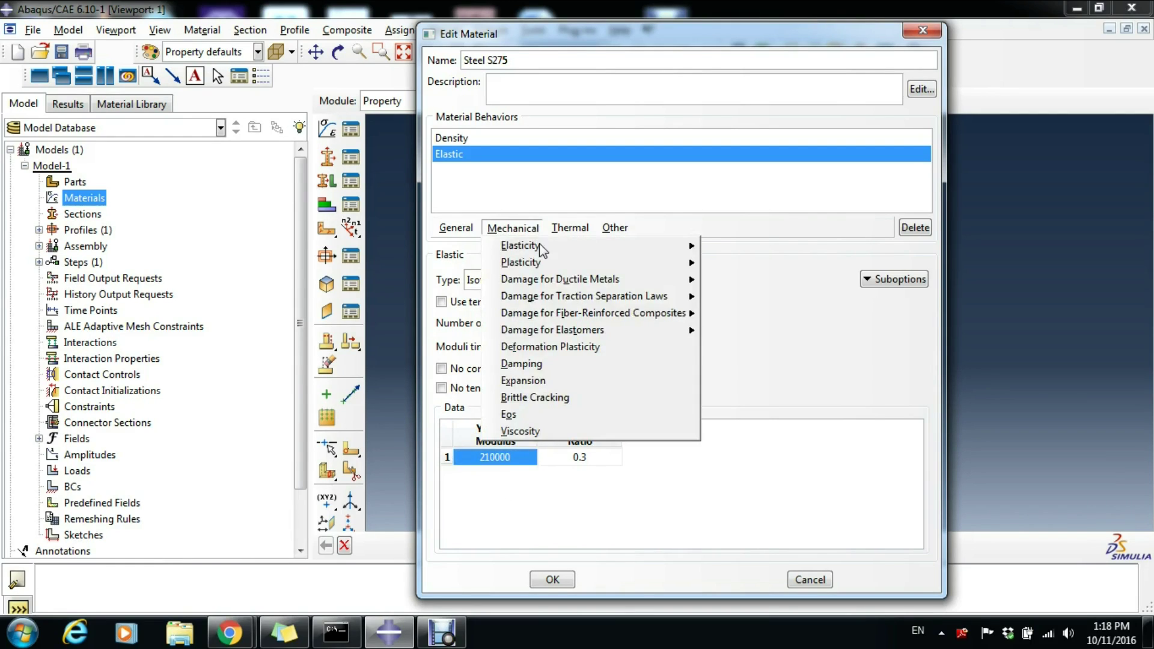
mouse_move(565, 264)
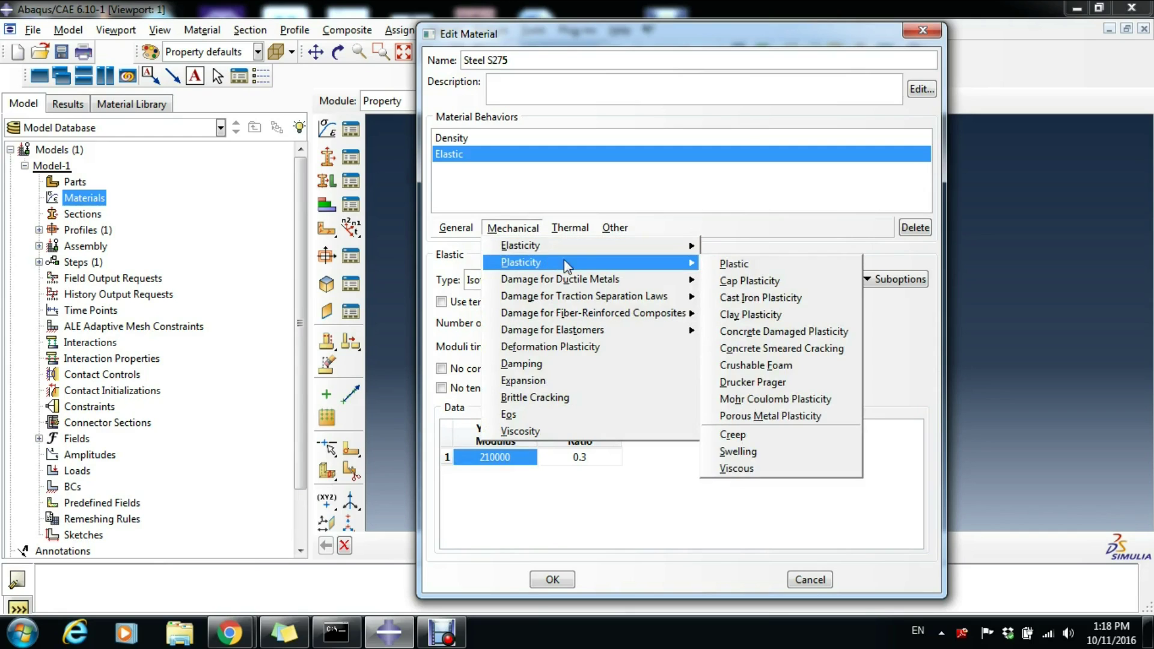
click(714, 262)
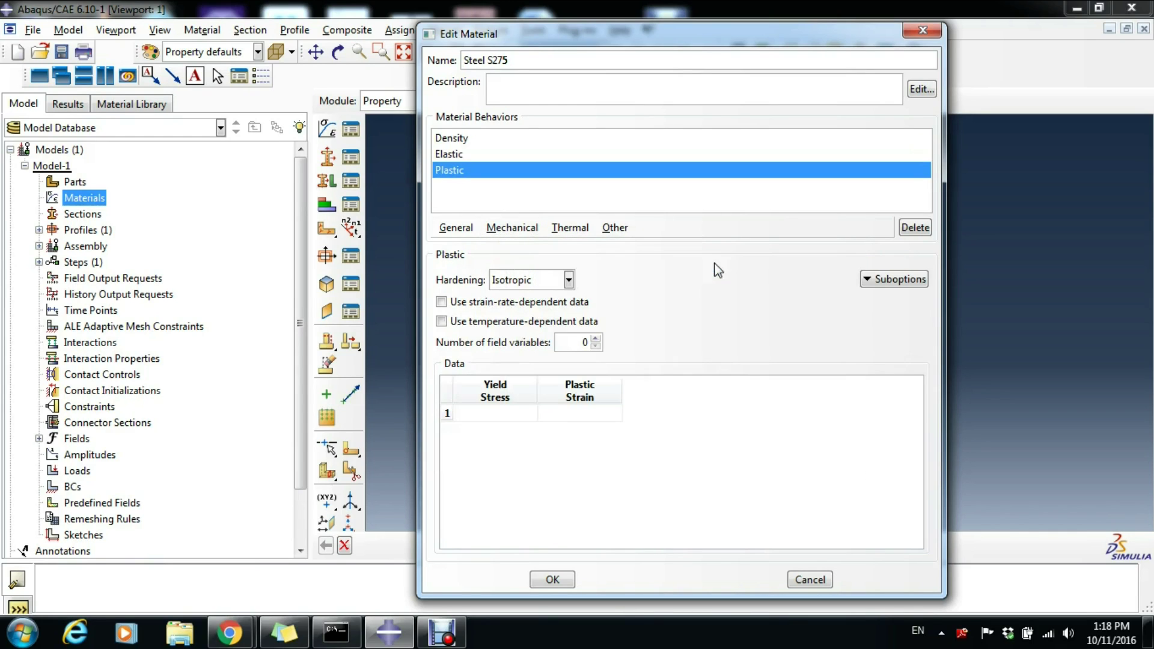
click(509, 414)
text(275)
click(589, 413)
text(0)
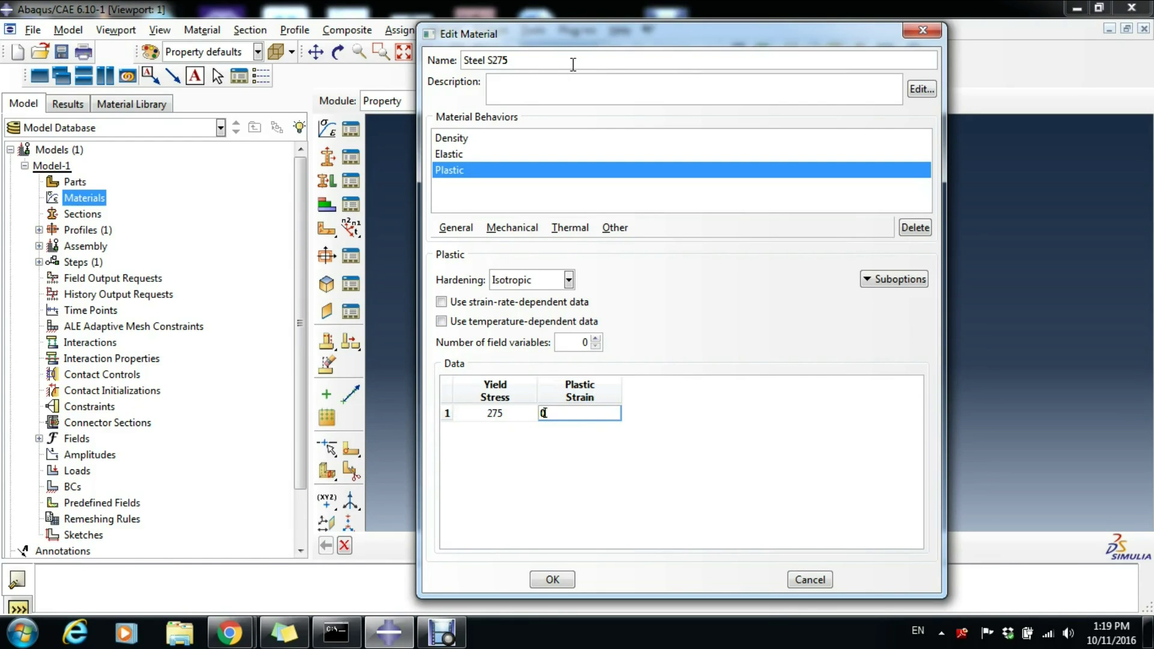
click(553, 580)
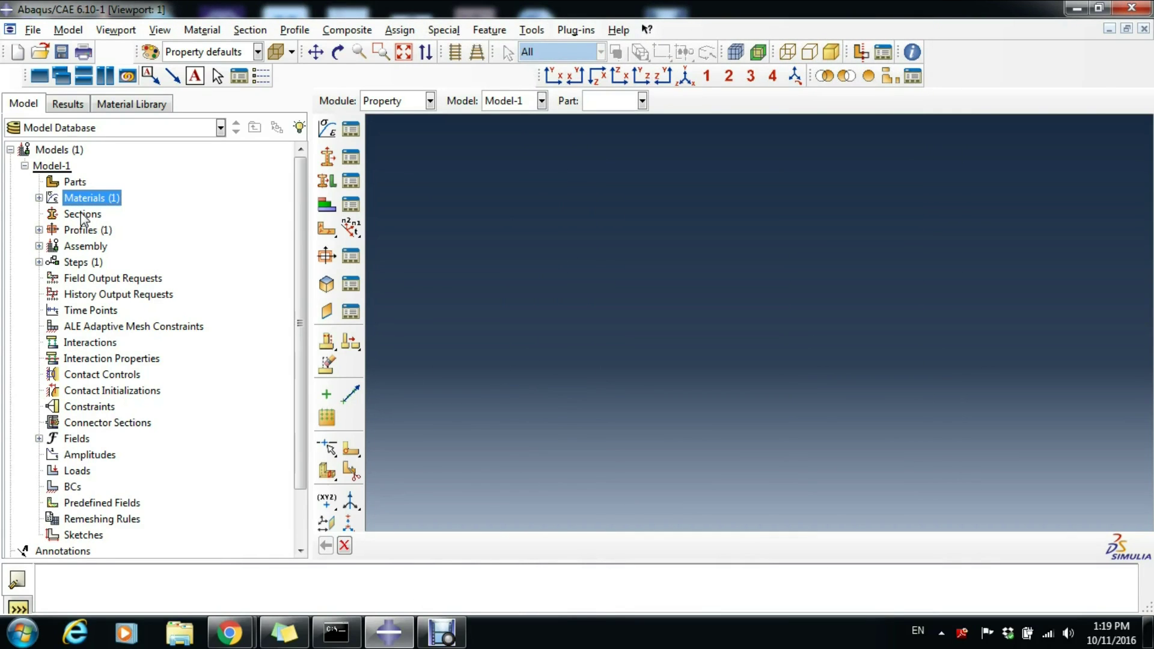
Step: Create beam section 'Beam CS' using IPE 200 profile and Steel S275, keeping Poisson's ratio 0
double_click(82, 215)
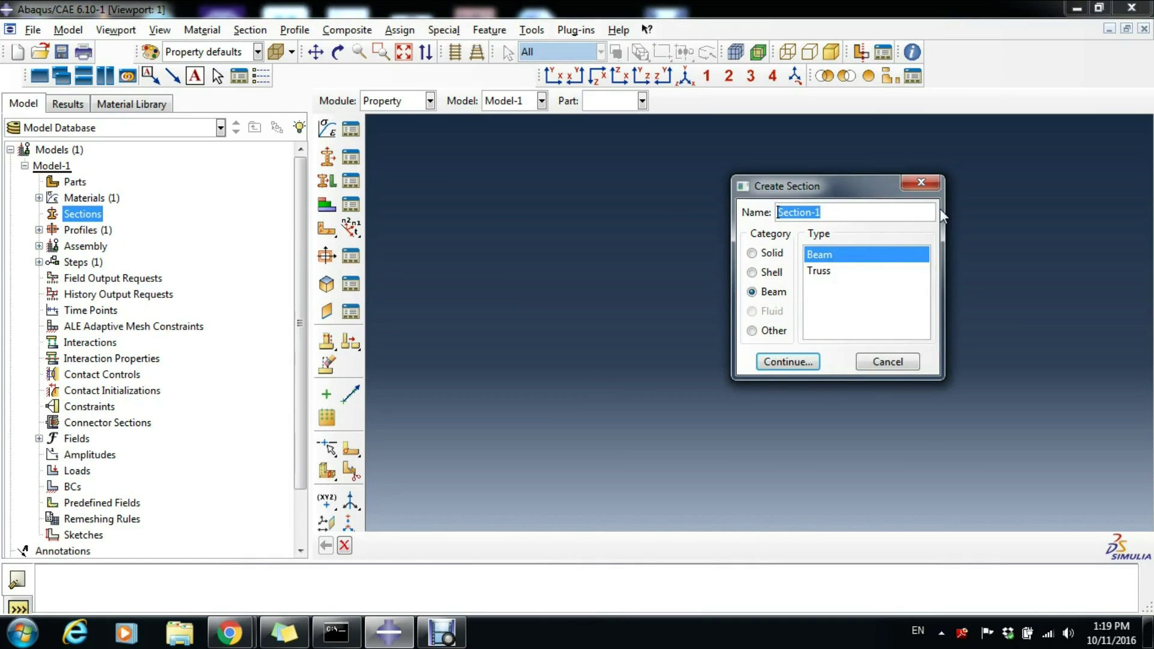
text(Beam CS)
click(798, 363)
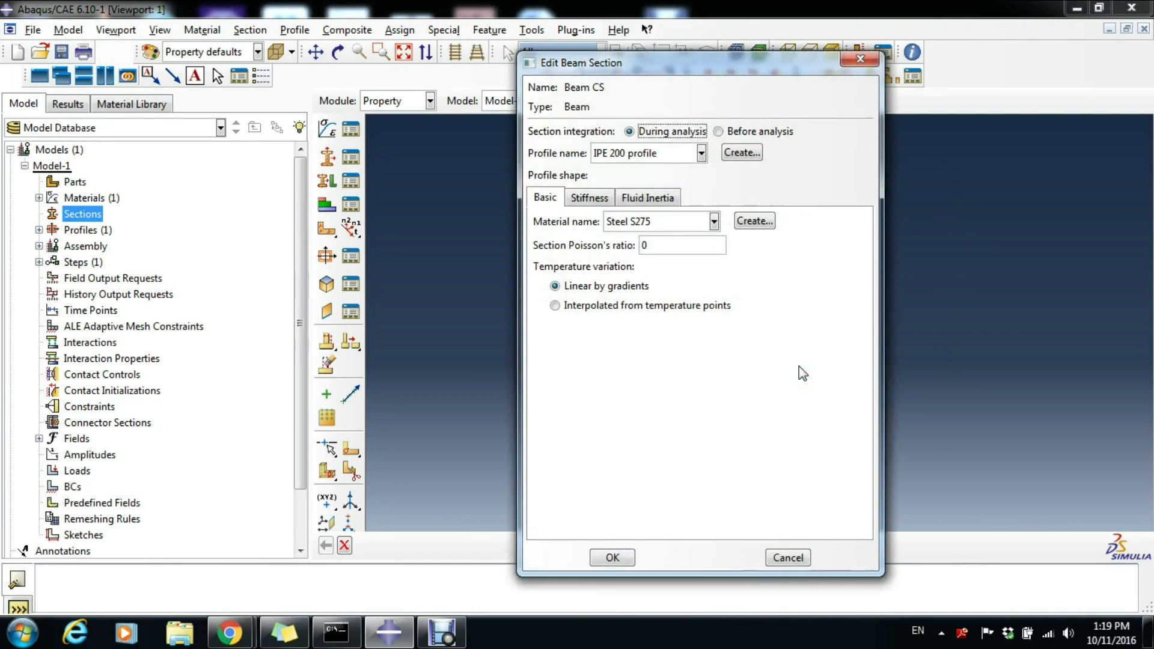
click(664, 221)
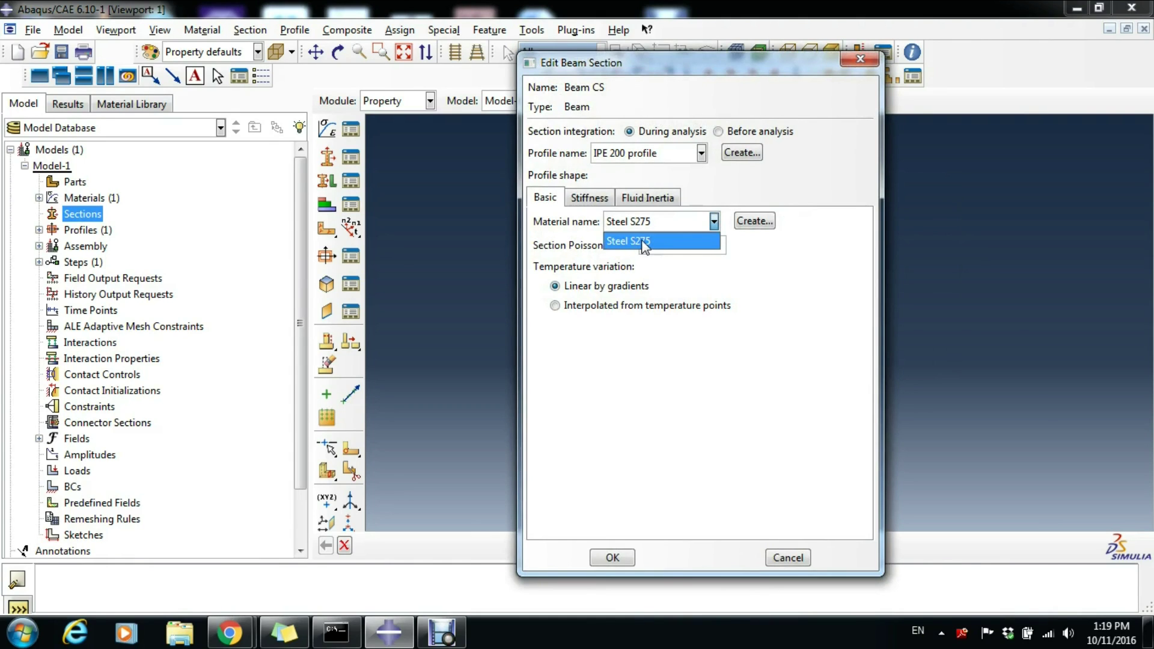
click(646, 247)
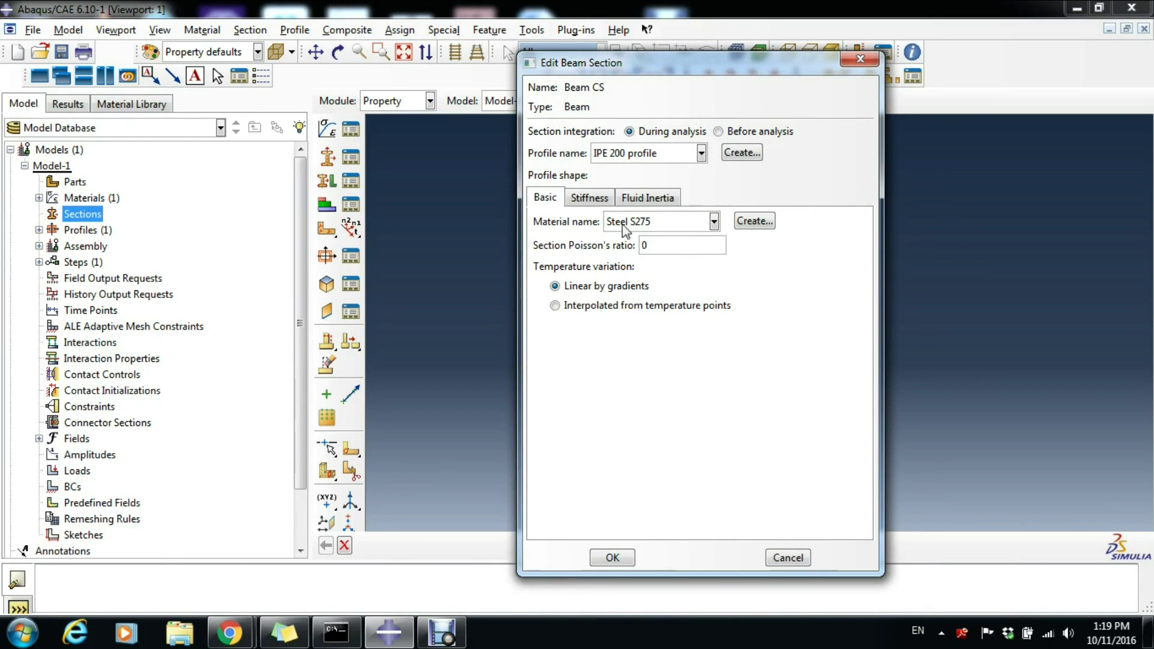
click(665, 155)
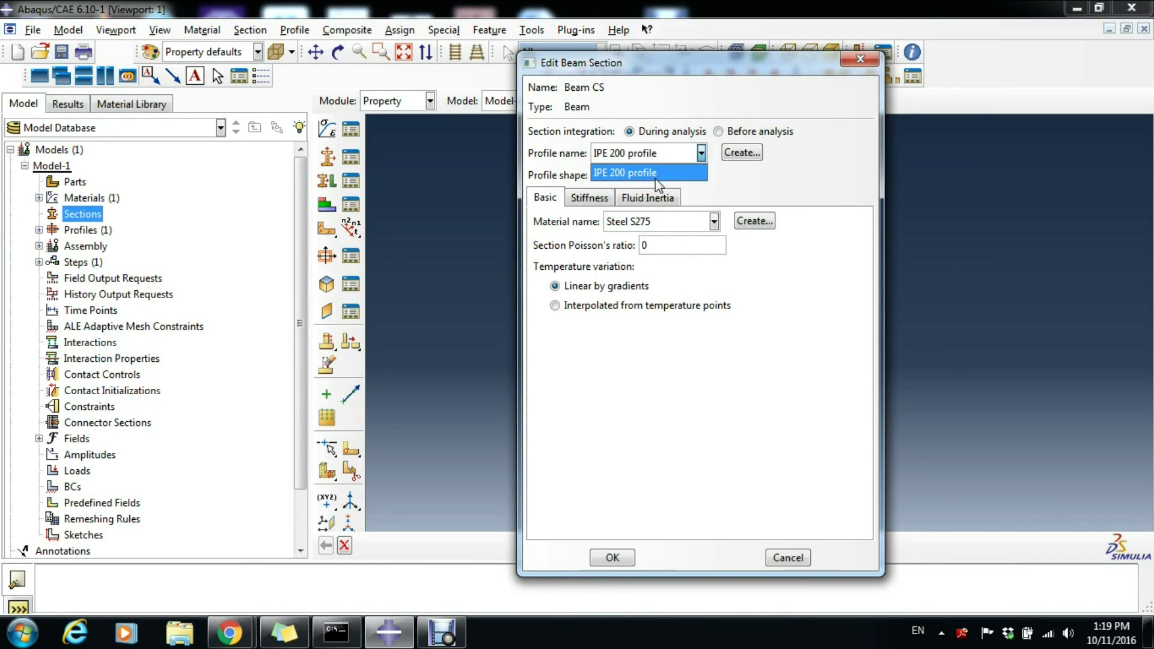
click(636, 173)
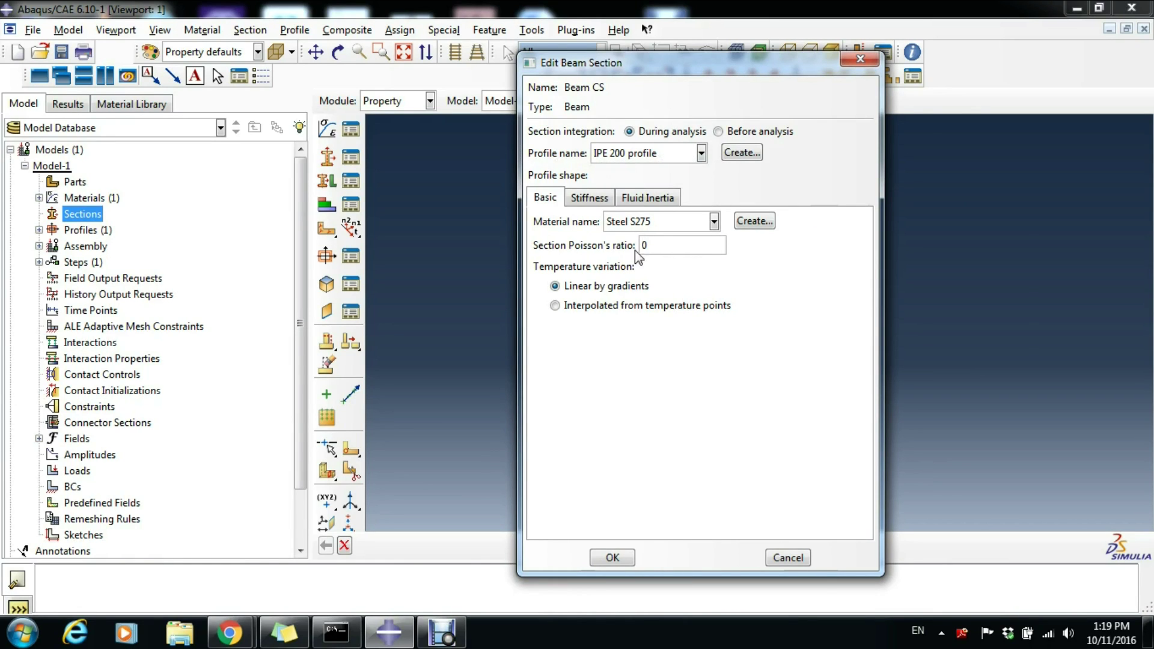
click(665, 248)
click(664, 244)
click(613, 557)
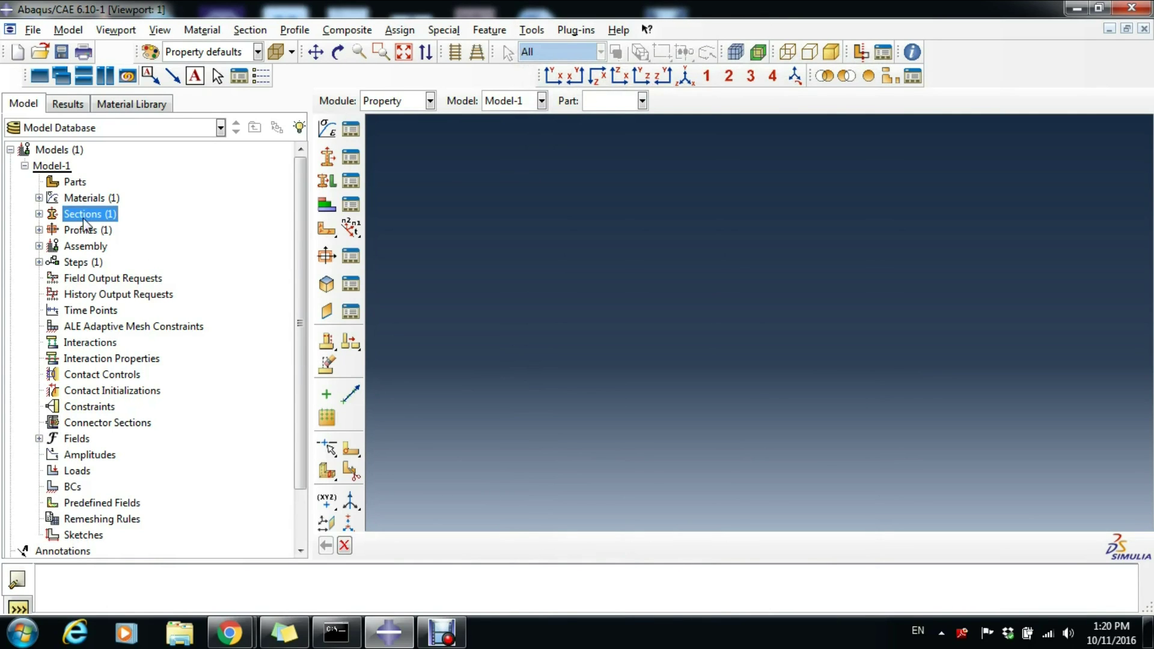
Step: Create part 'Cantilever beam' as a 2D planar deformable wire and enter its sketcher
double_click(77, 182)
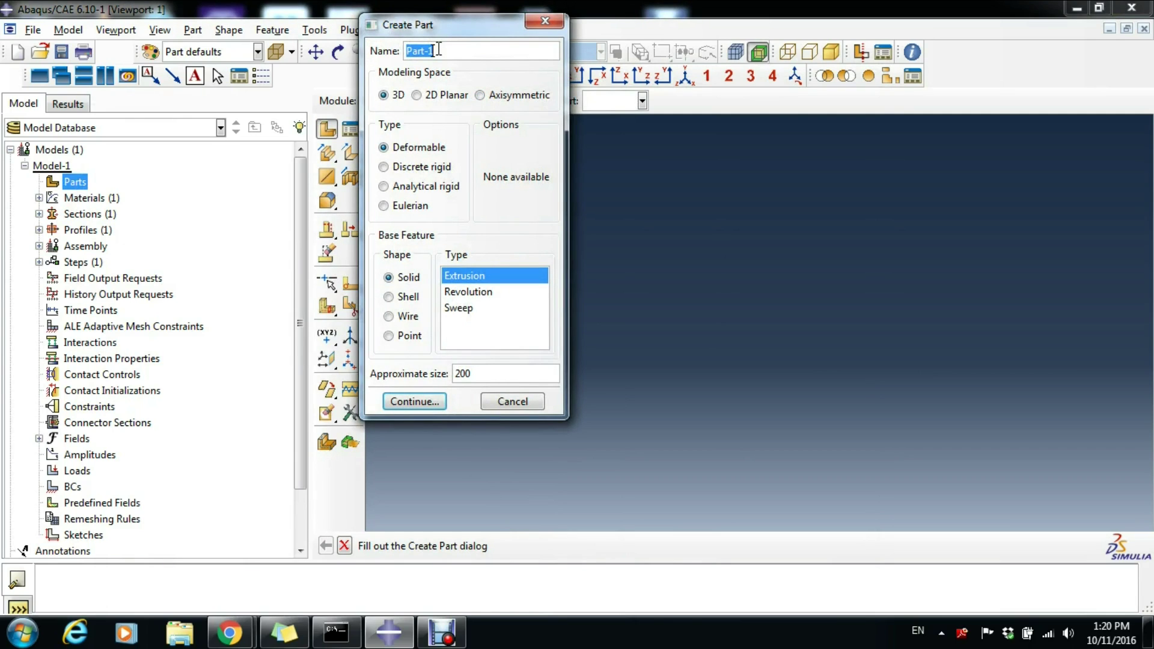
text(Cantilever beam)
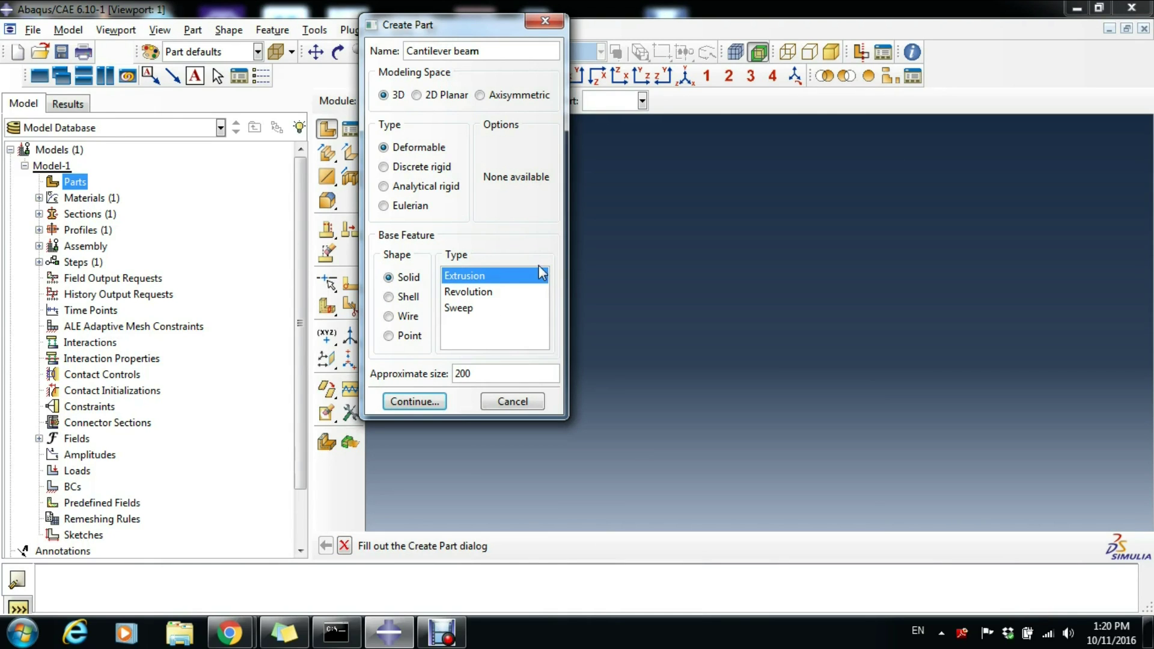
click(416, 96)
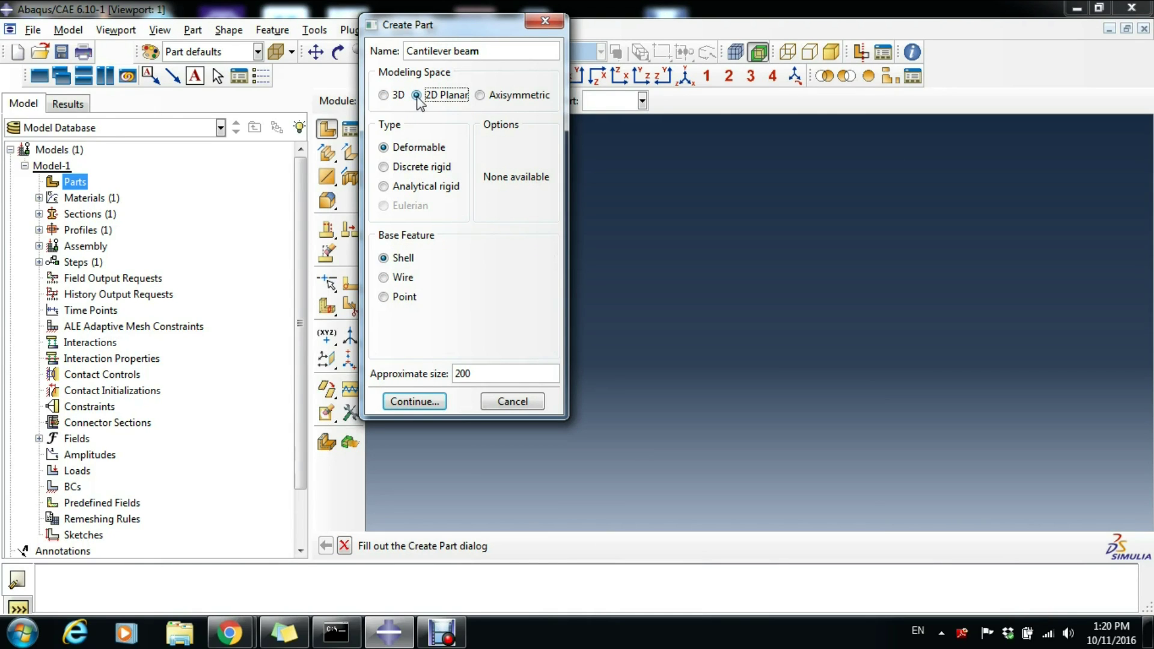
click(400, 278)
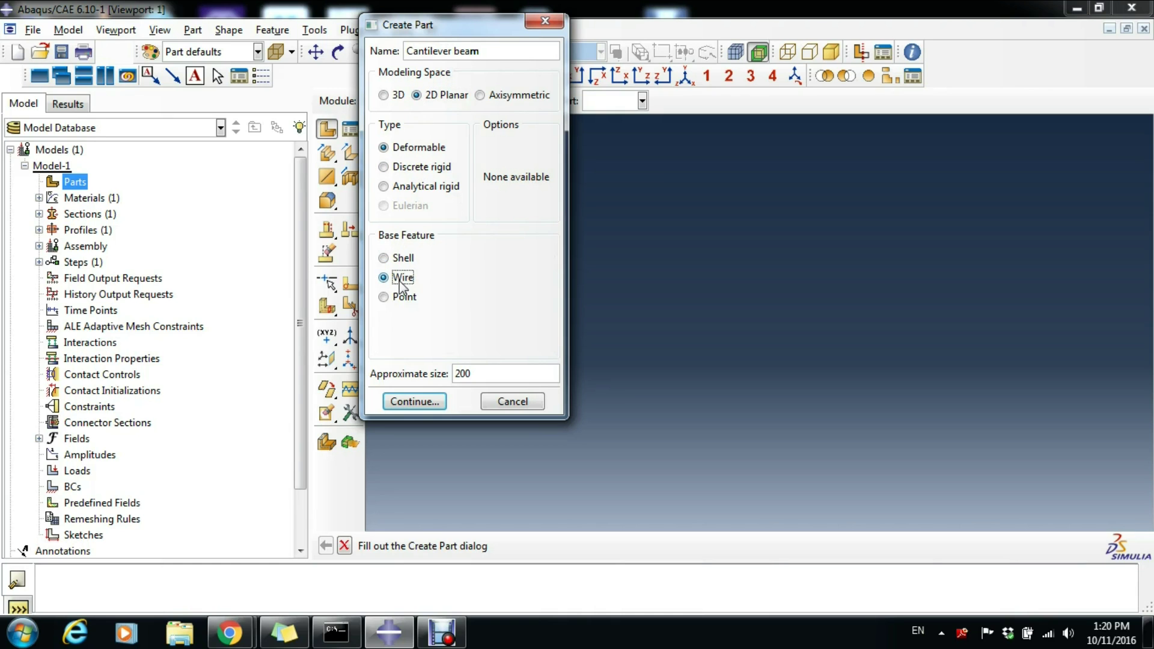
click(414, 402)
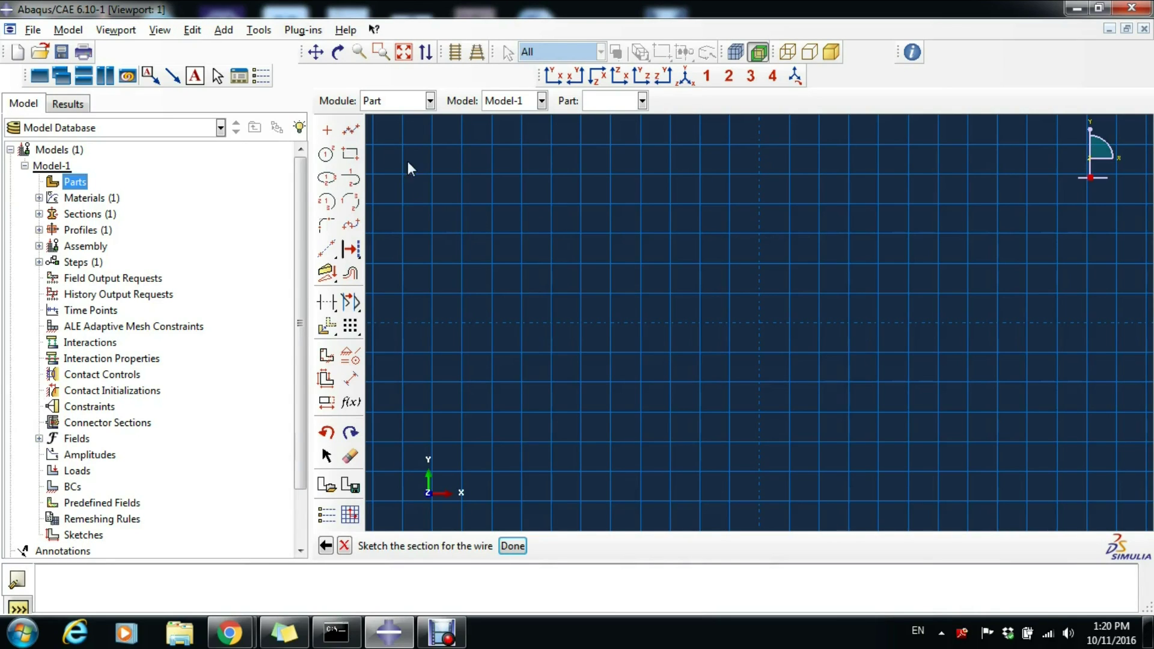
Step: Discard a misplaced line, then draw one horizontal line from the origin to the right
click(351, 132)
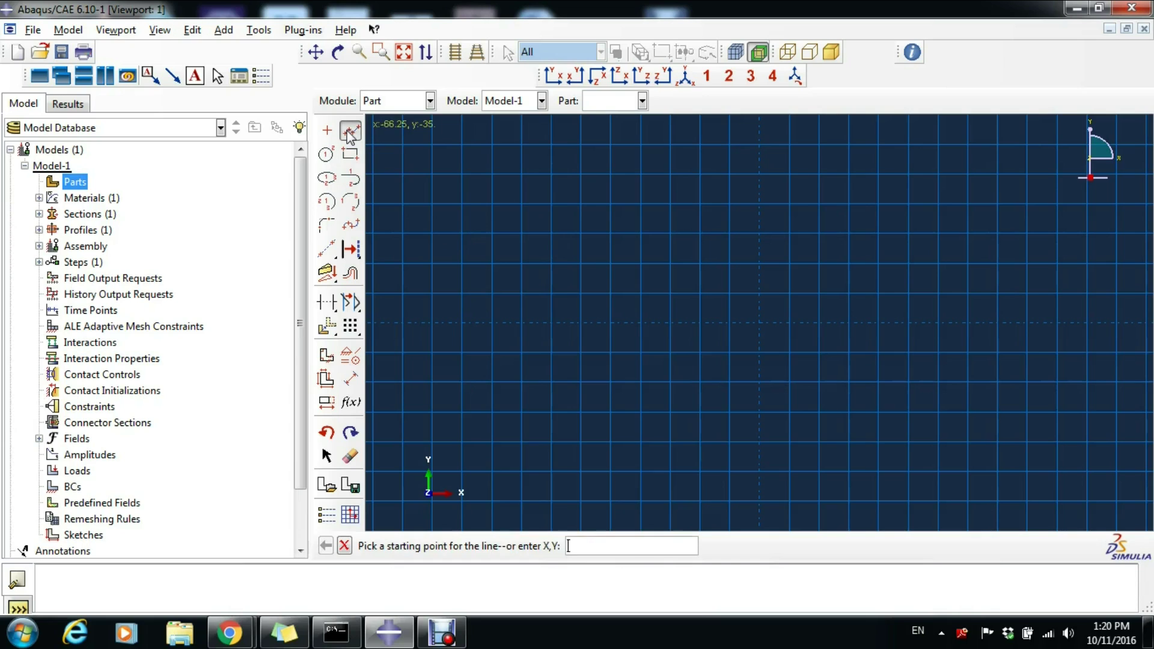
click(462, 294)
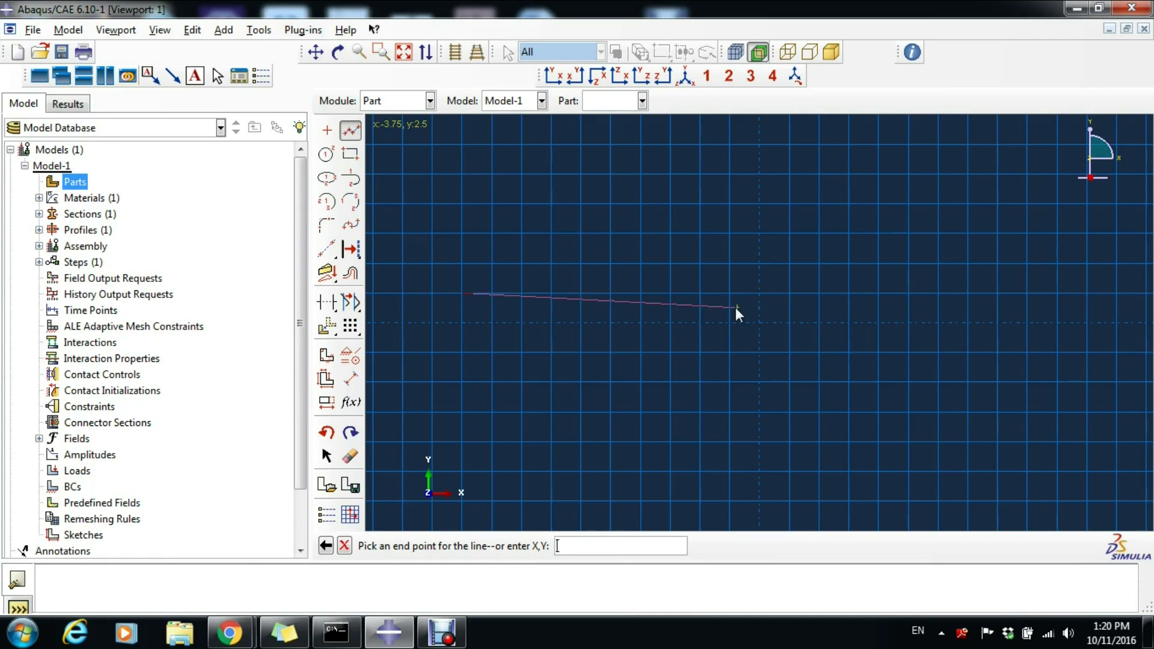
right_click(735, 308)
click(621, 424)
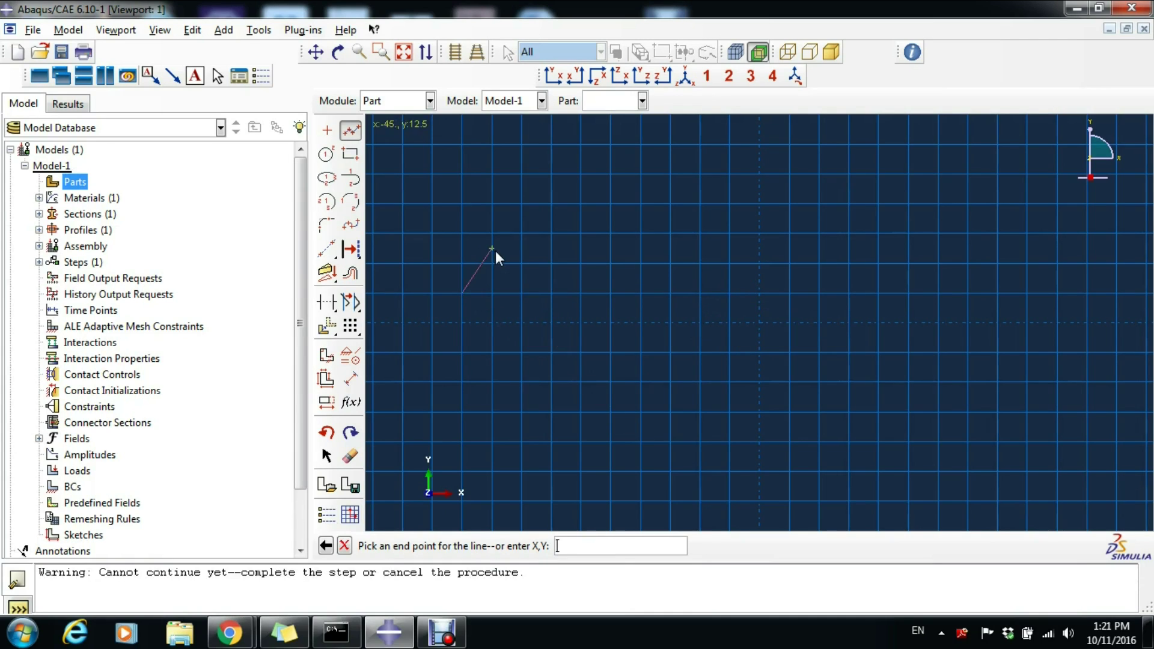
key(Escape)
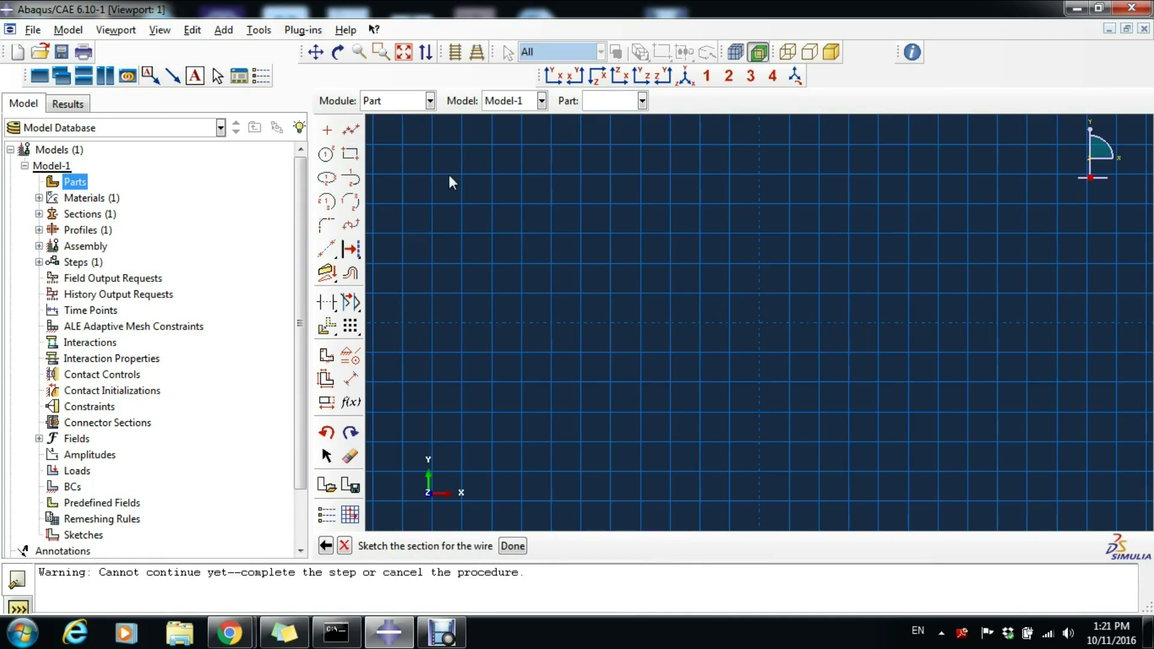
click(350, 131)
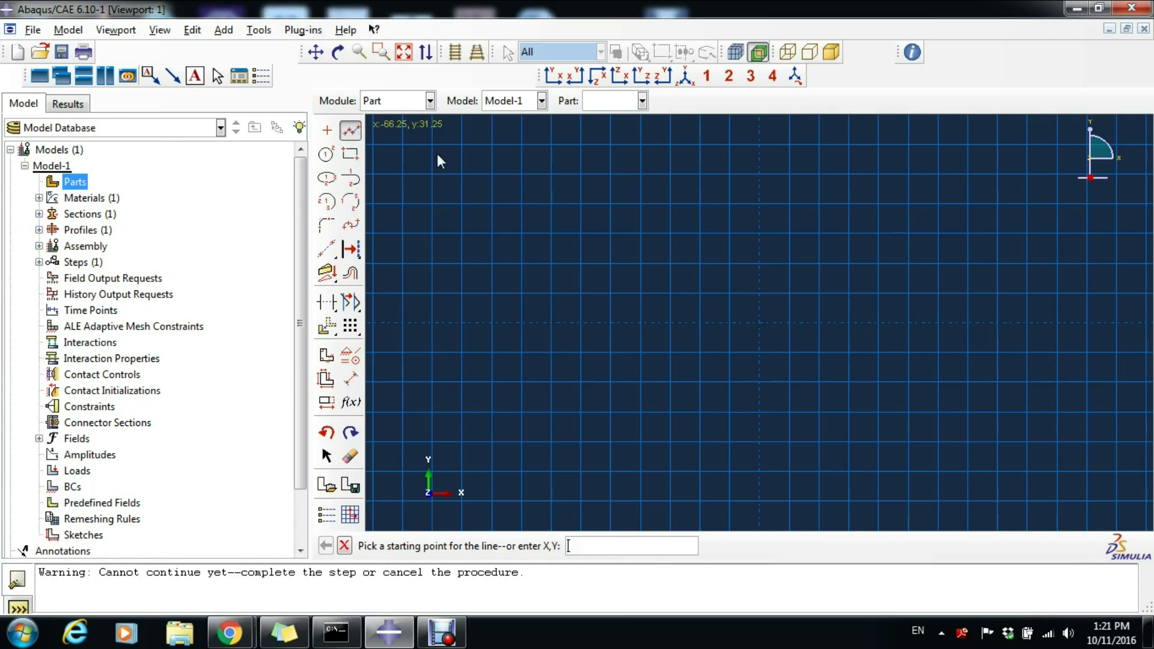
click(759, 324)
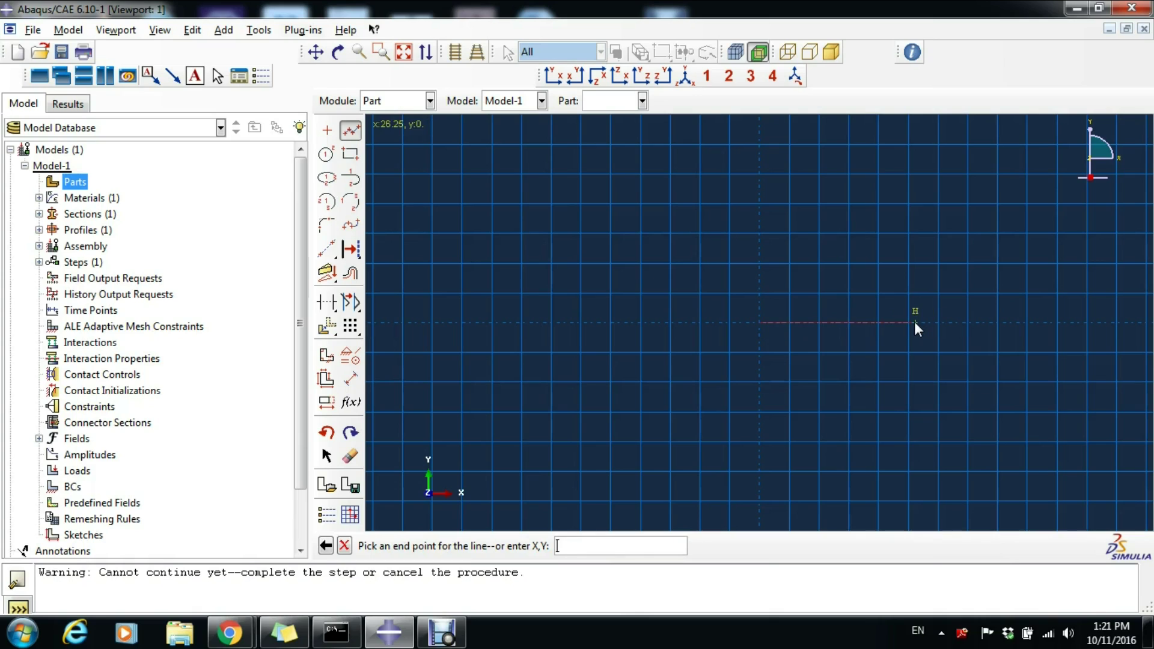
click(908, 323)
middle_click(795, 344)
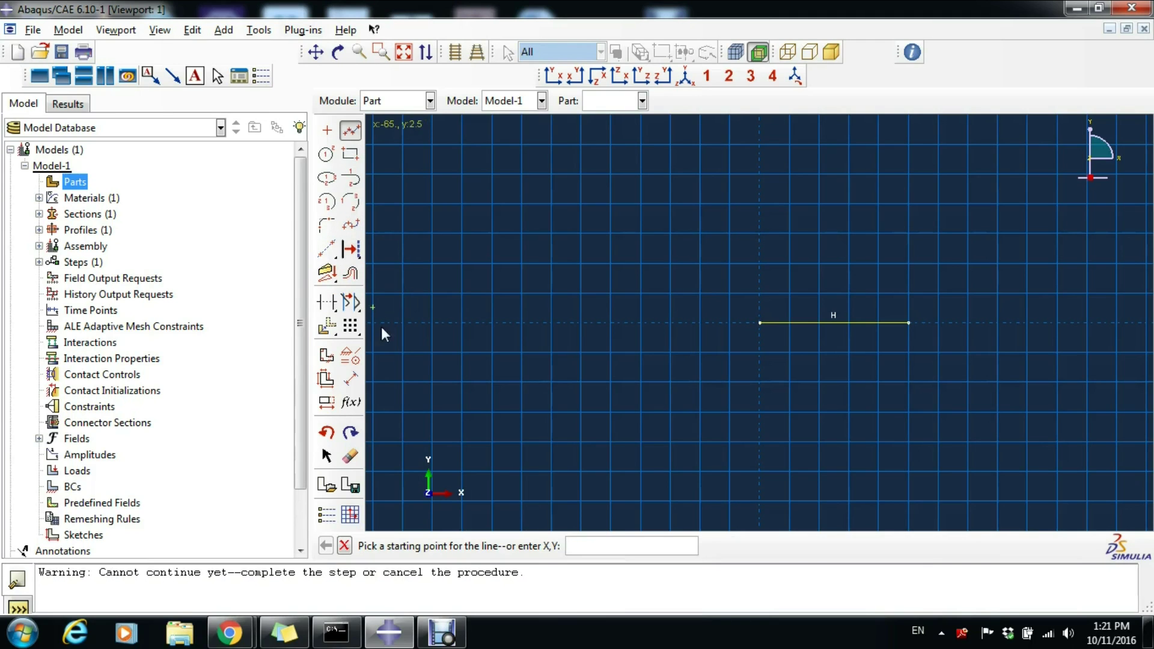
Step: Dimension the line to length 200 and finish the sketch to create the part
click(351, 383)
click(758, 323)
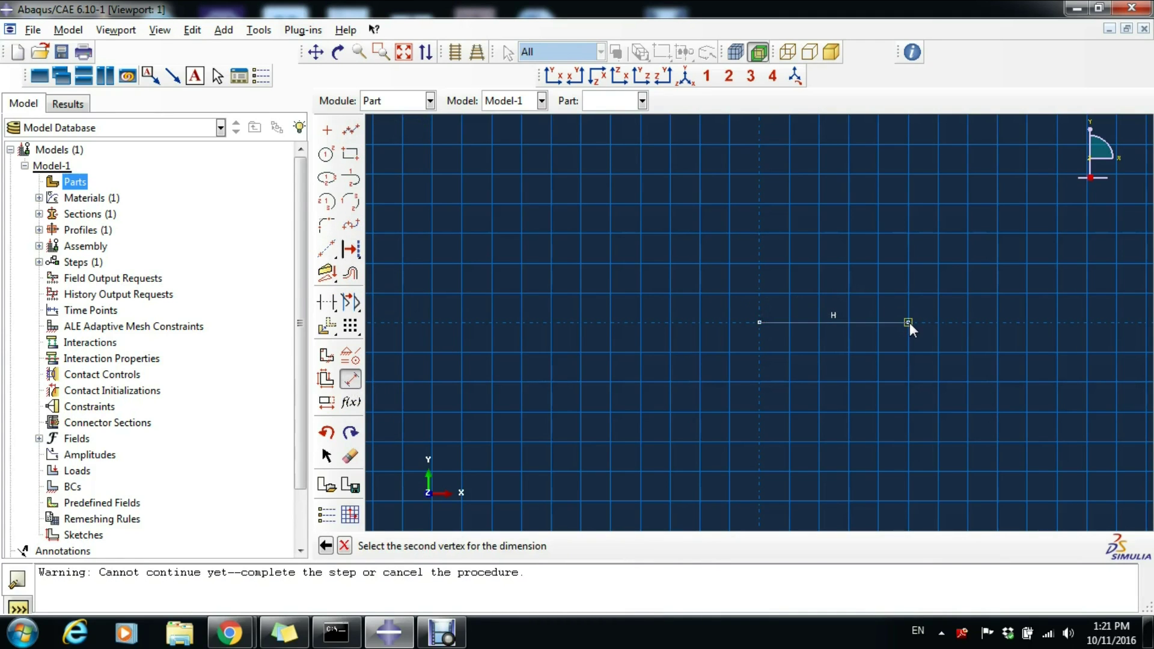
click(909, 323)
click(885, 282)
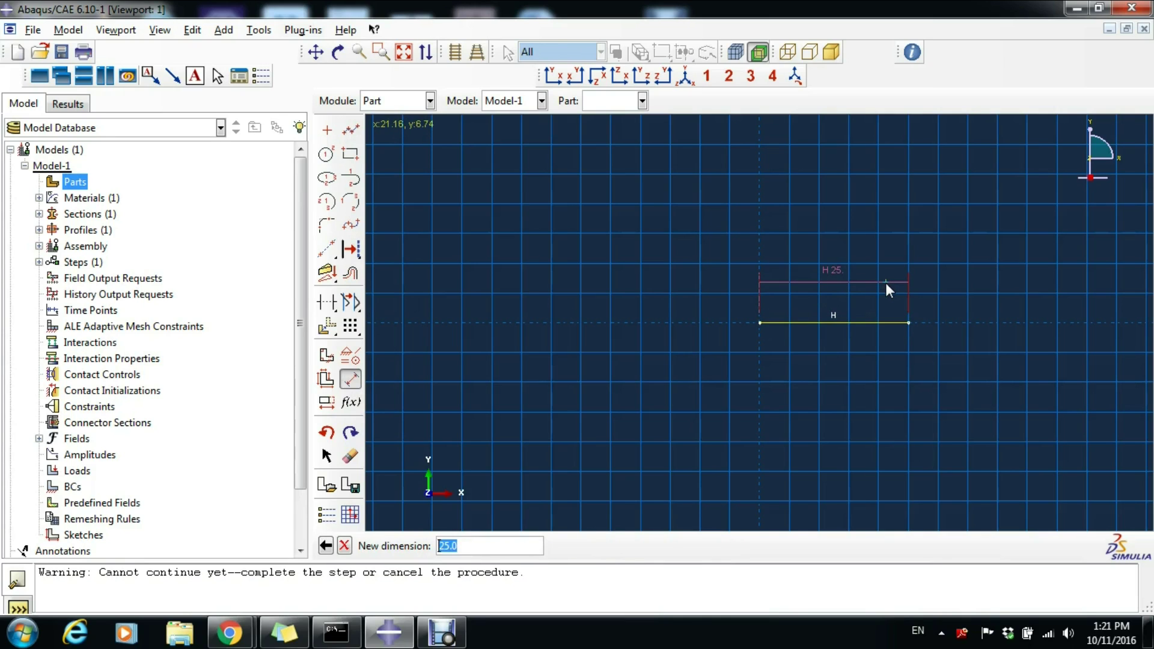
key(BackSpace)
text(2000)
key(Return)
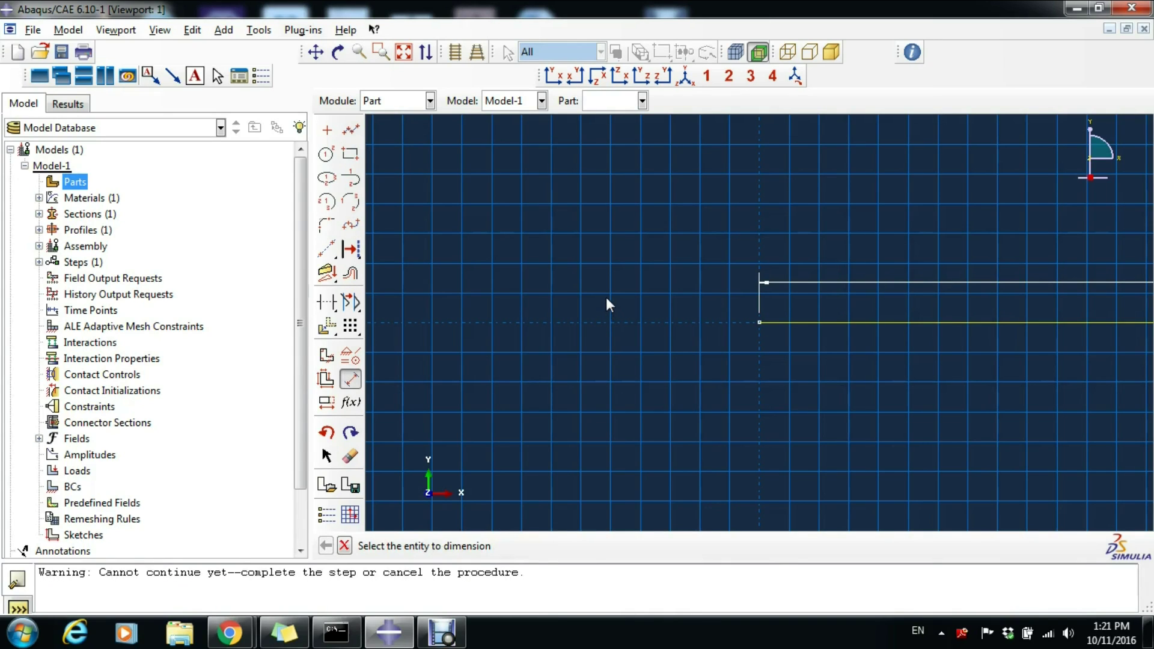
key(Escape)
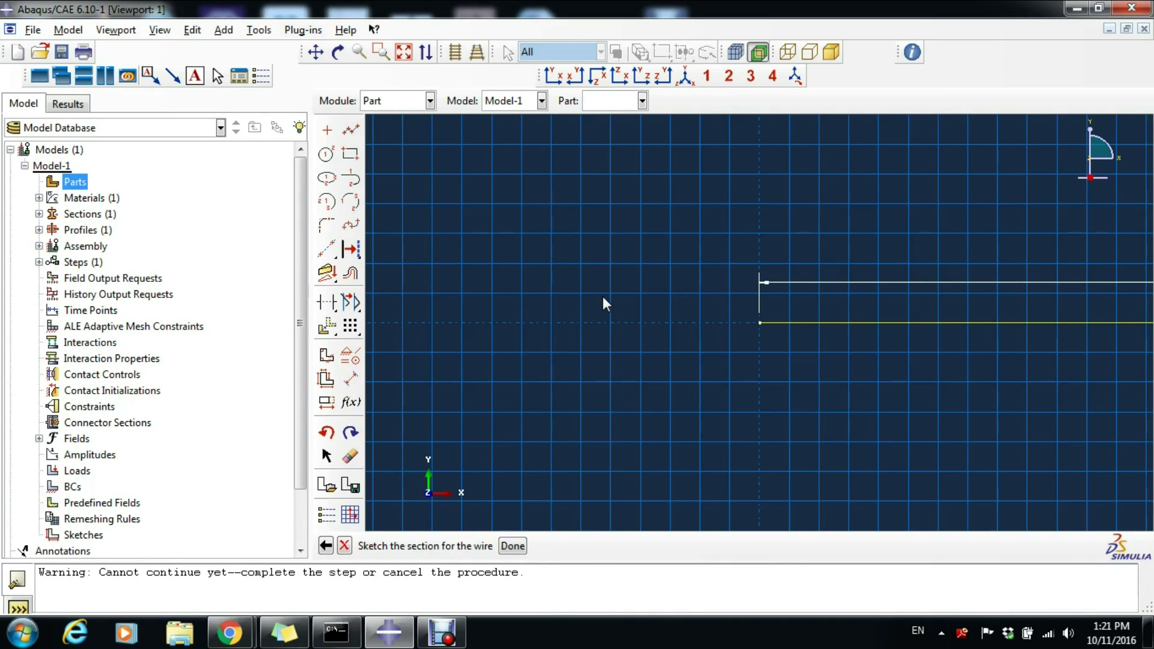
click(512, 546)
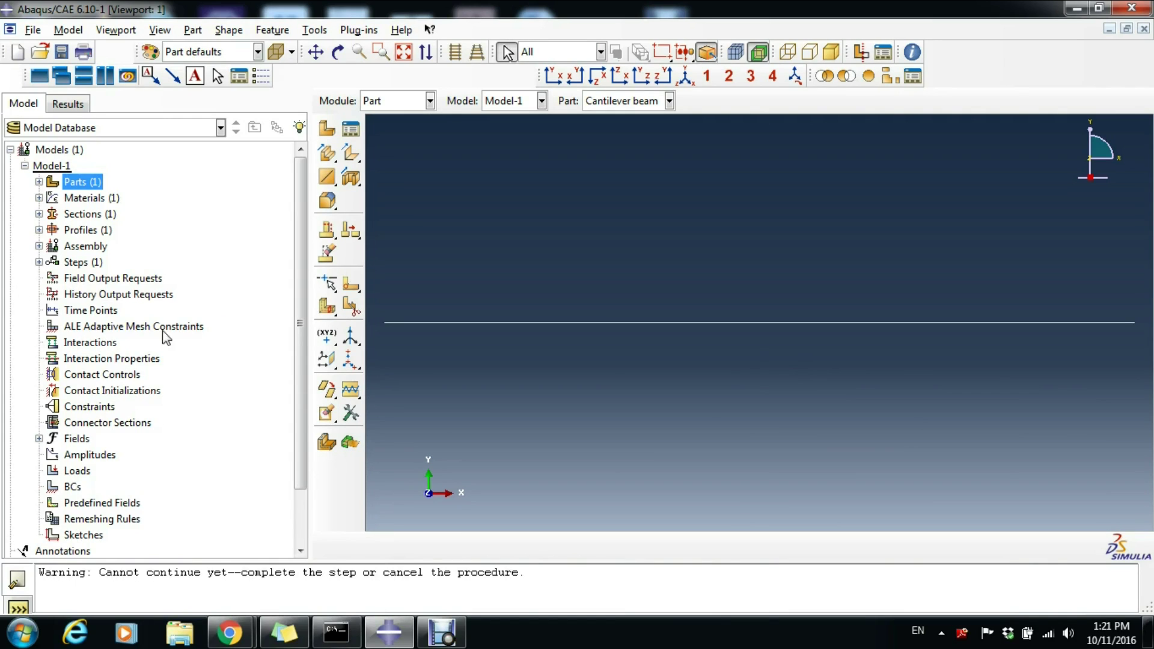
Step: Box-select the entire Cantilever beam line and assign it the Beam CS section
click(38, 181)
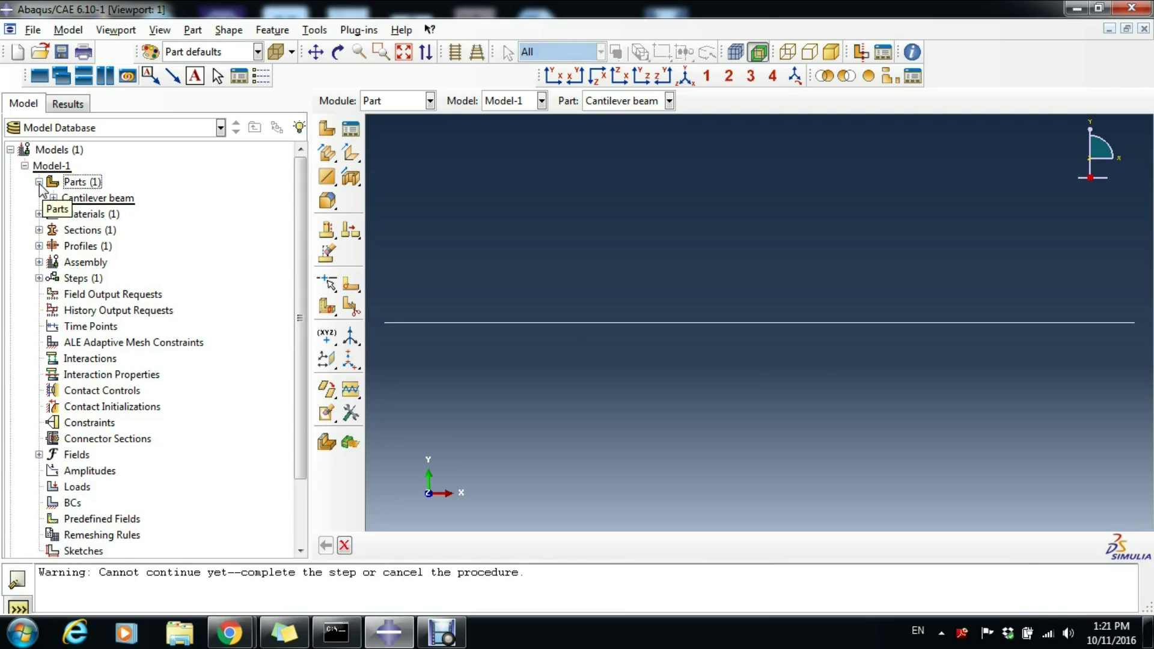
click(53, 198)
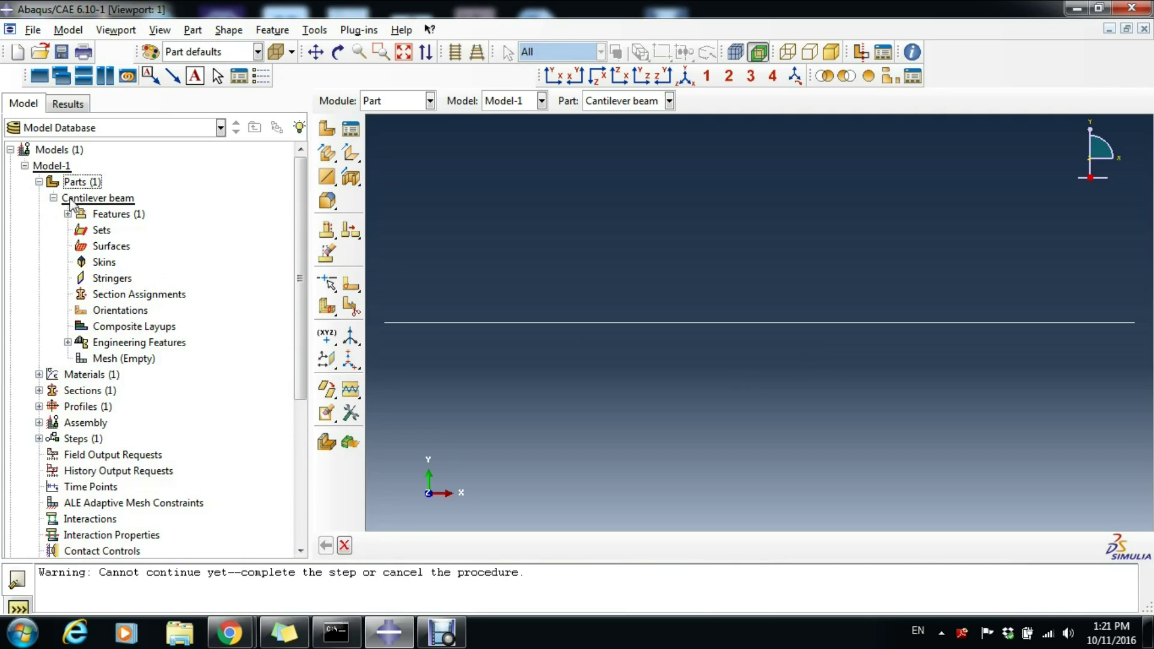
double_click(122, 297)
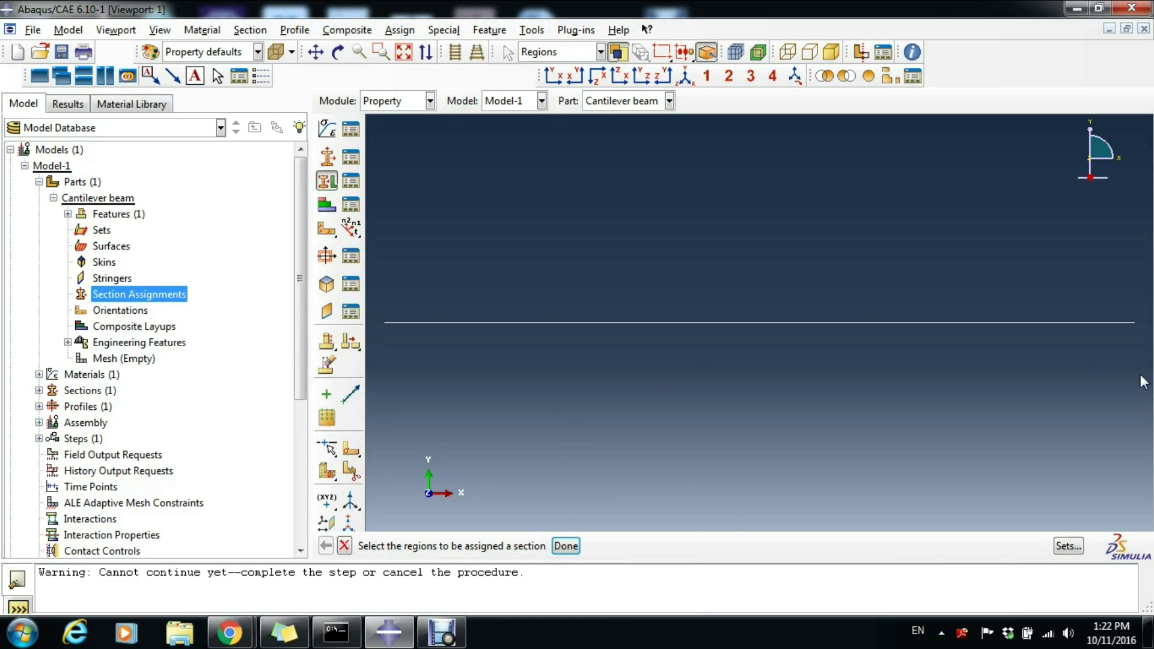
drag(1142, 375, 380, 242)
click(565, 545)
drag(1035, 263, 556, 183)
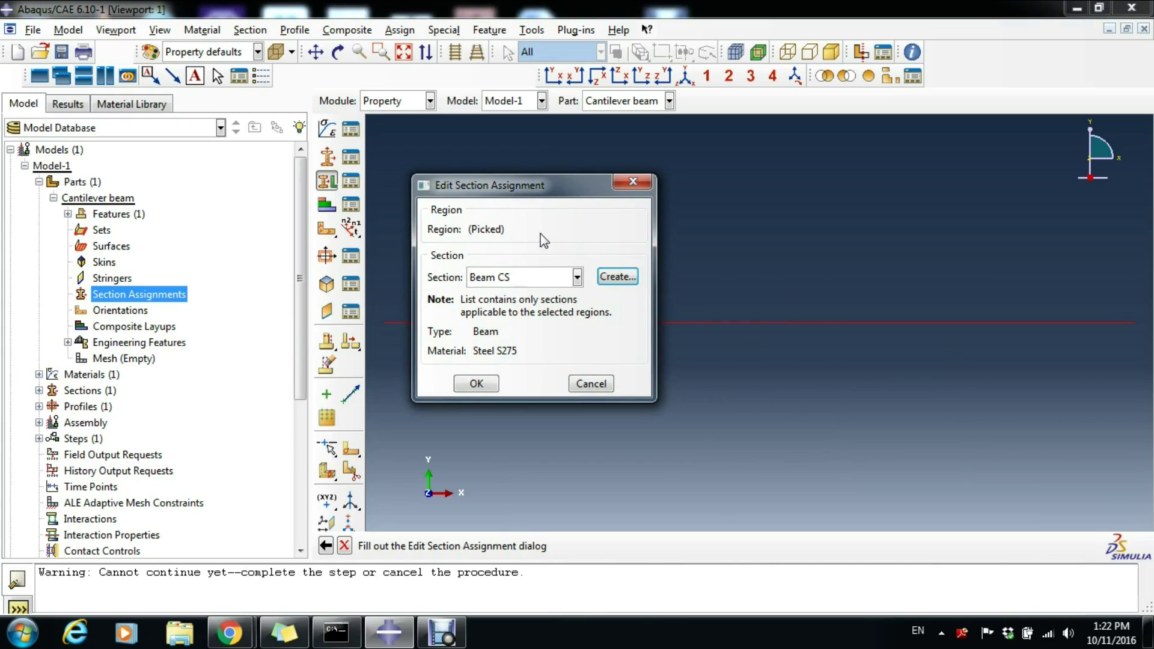
click(524, 276)
click(526, 296)
click(475, 382)
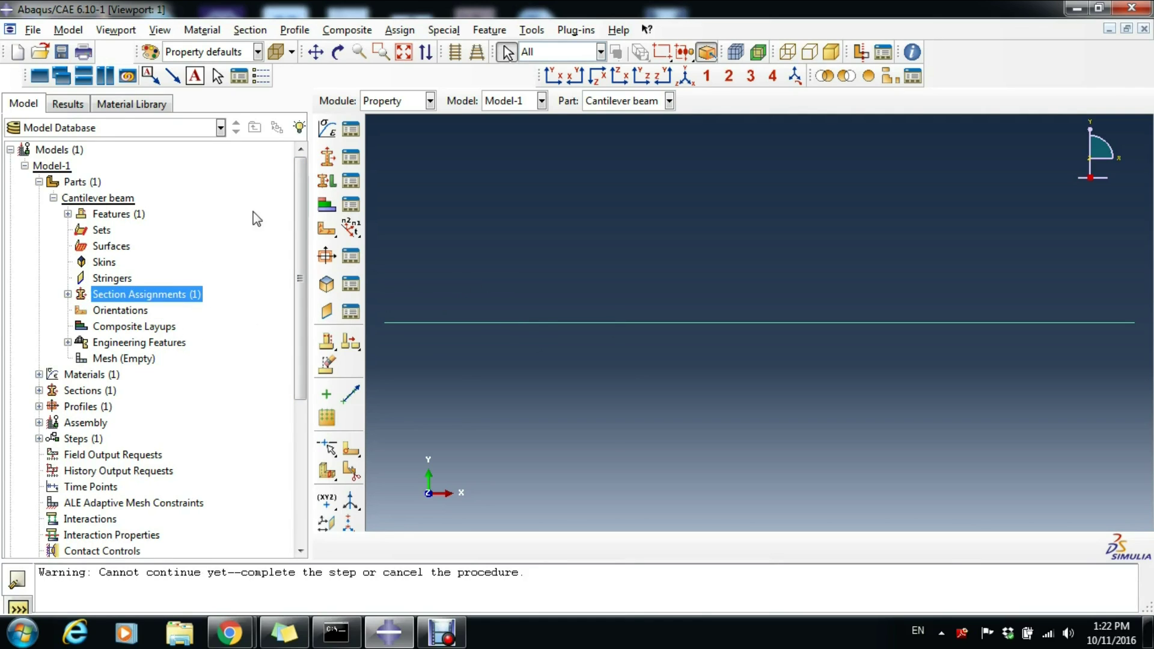
Step: Orient the whole beam line using the default n1 direction 0.0, 0.0, -1.0
scroll(235, 315, down, 2)
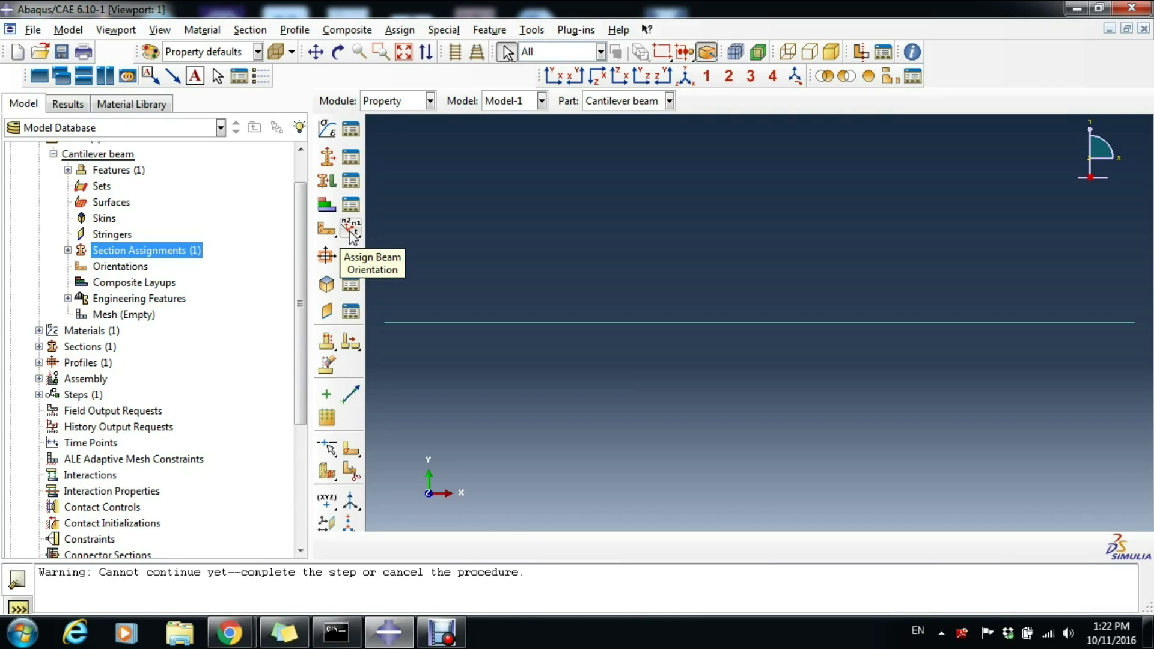
click(351, 229)
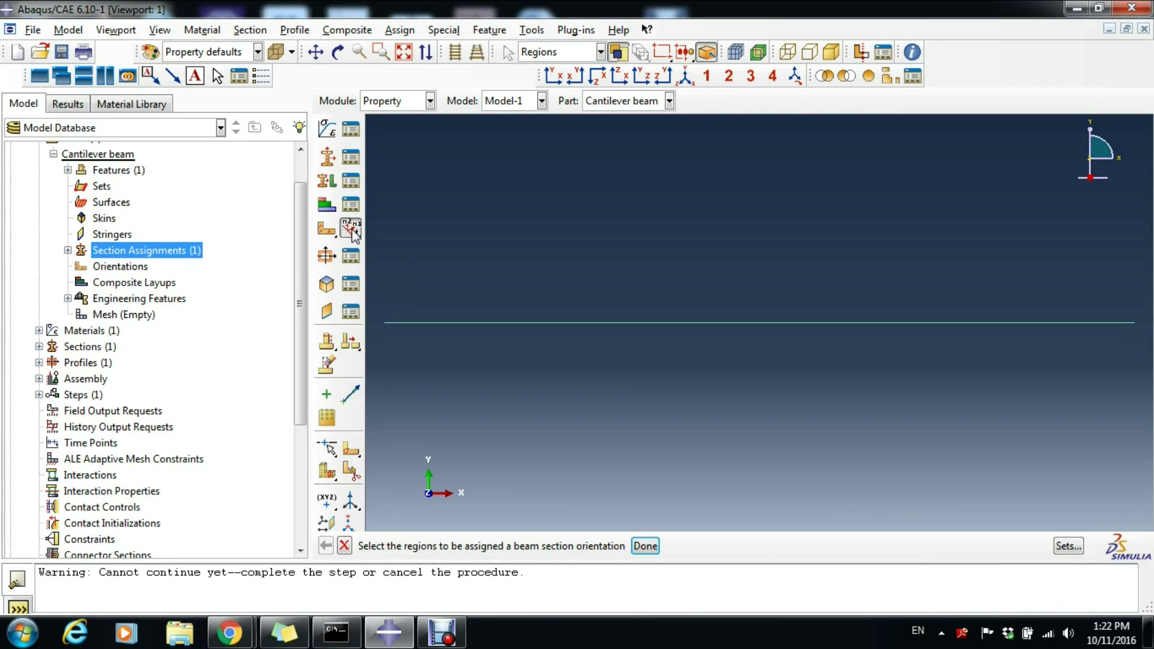
drag(380, 366, 1147, 312)
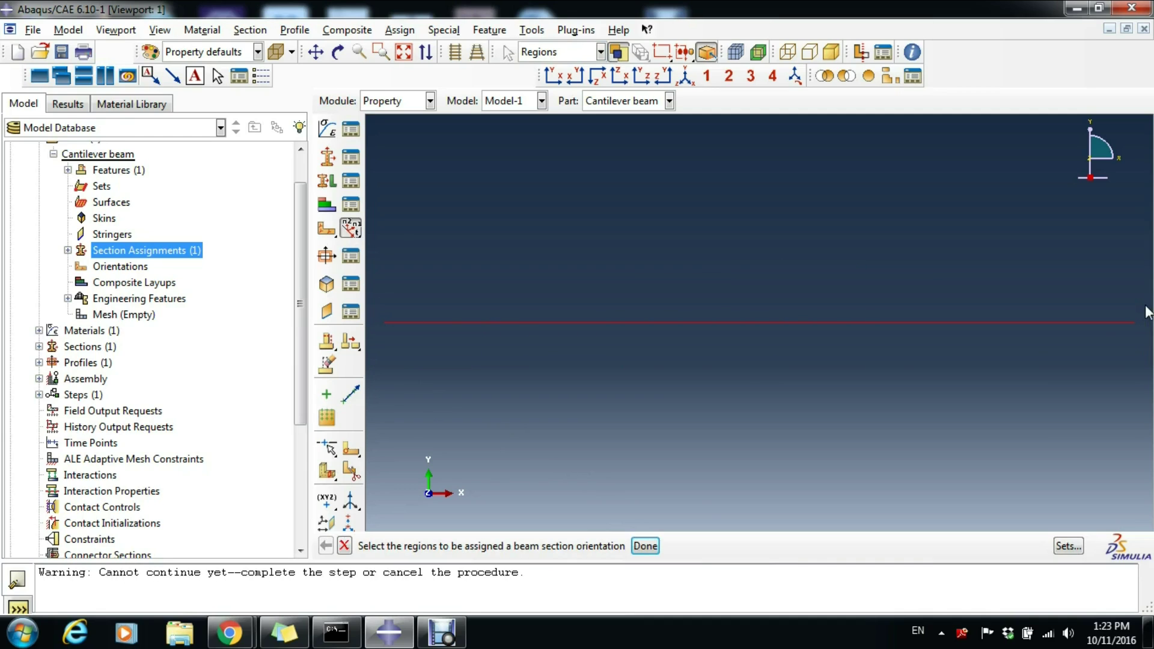
click(645, 546)
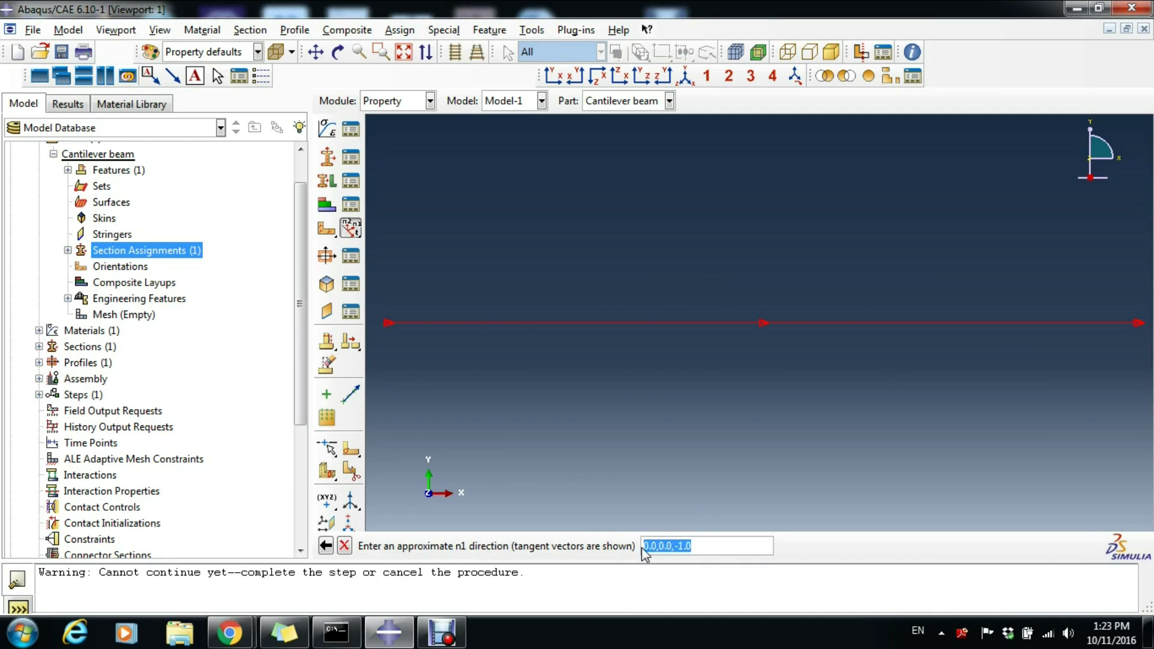
key(Return)
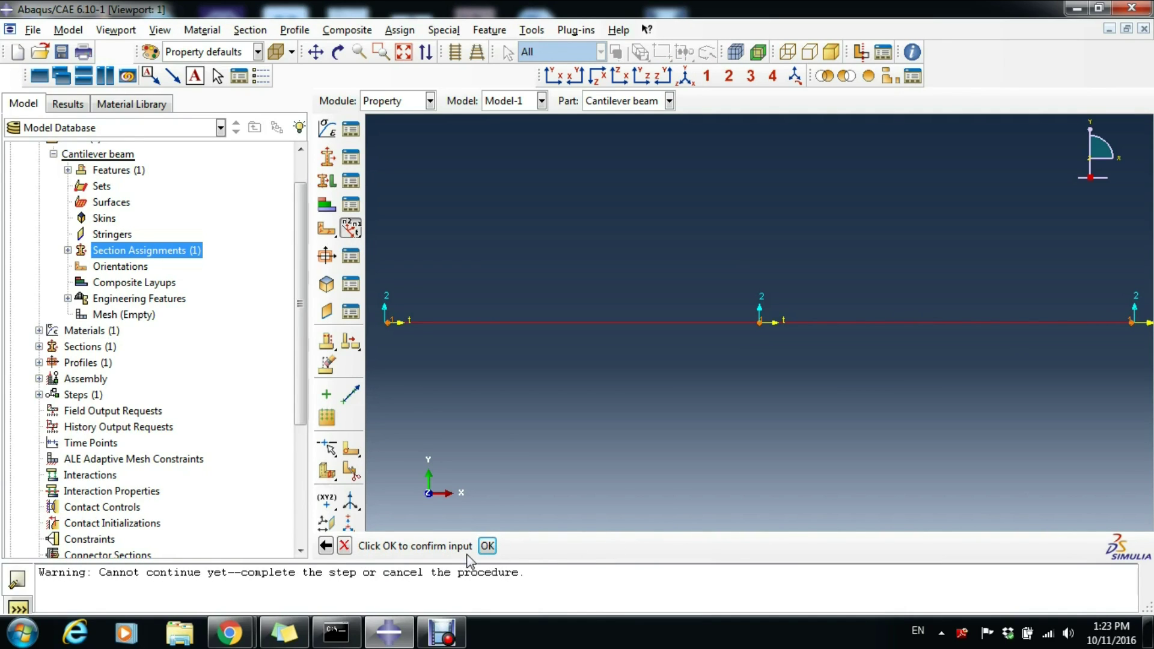
click(487, 546)
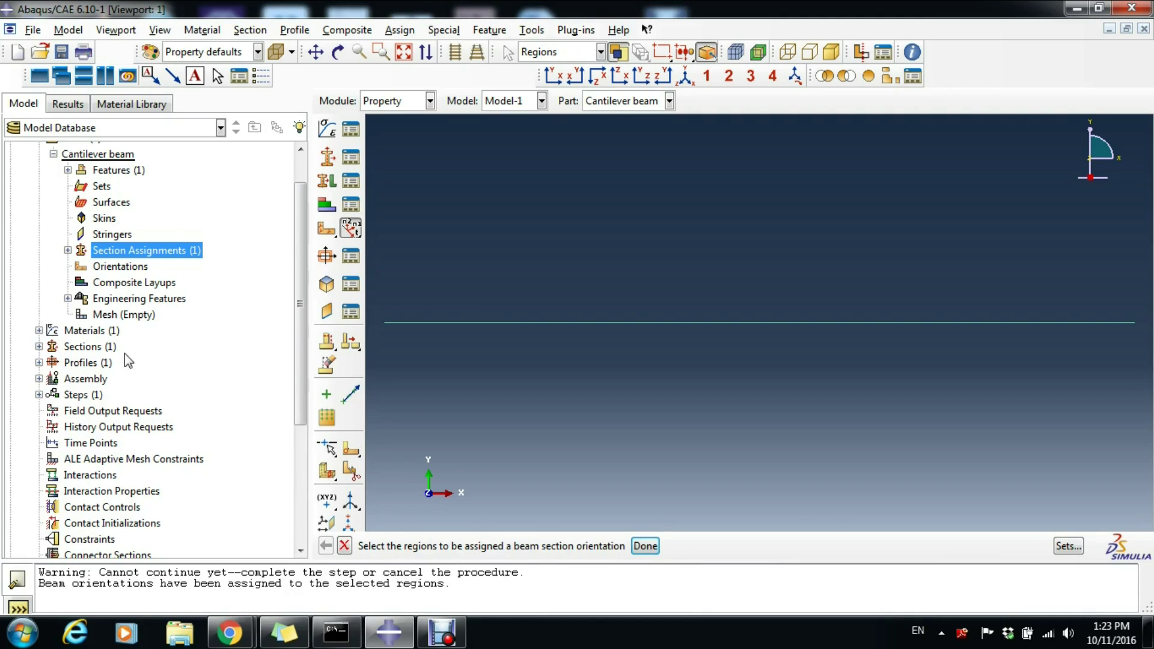
scroll(145, 397, down, 2)
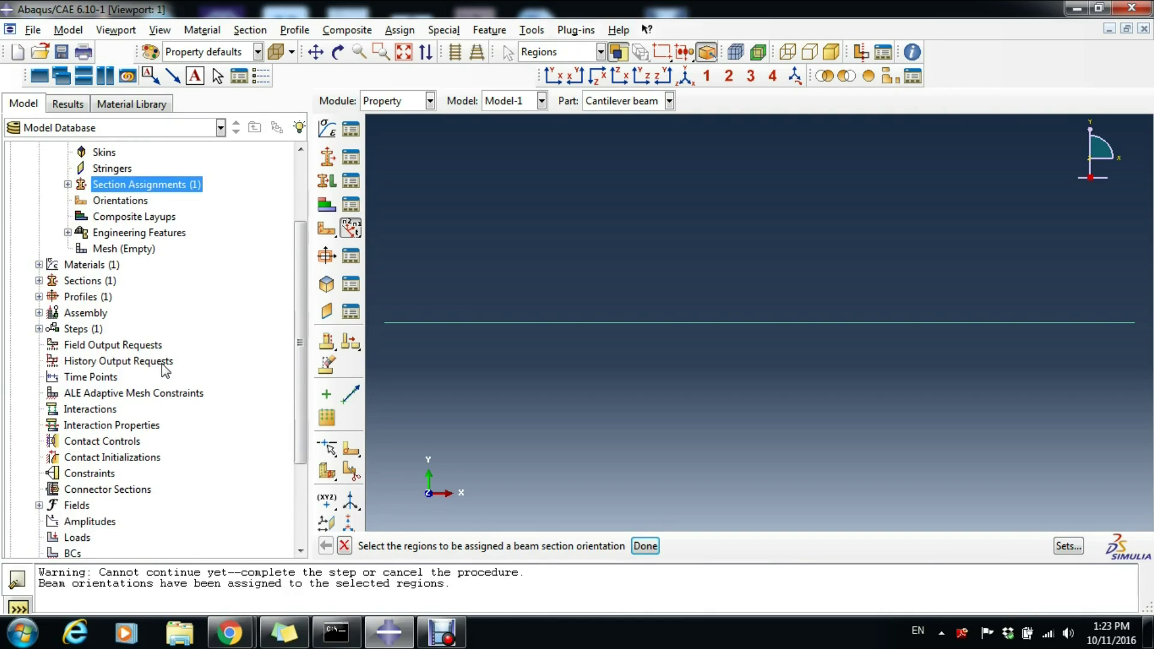
scroll(141, 319, down, 3)
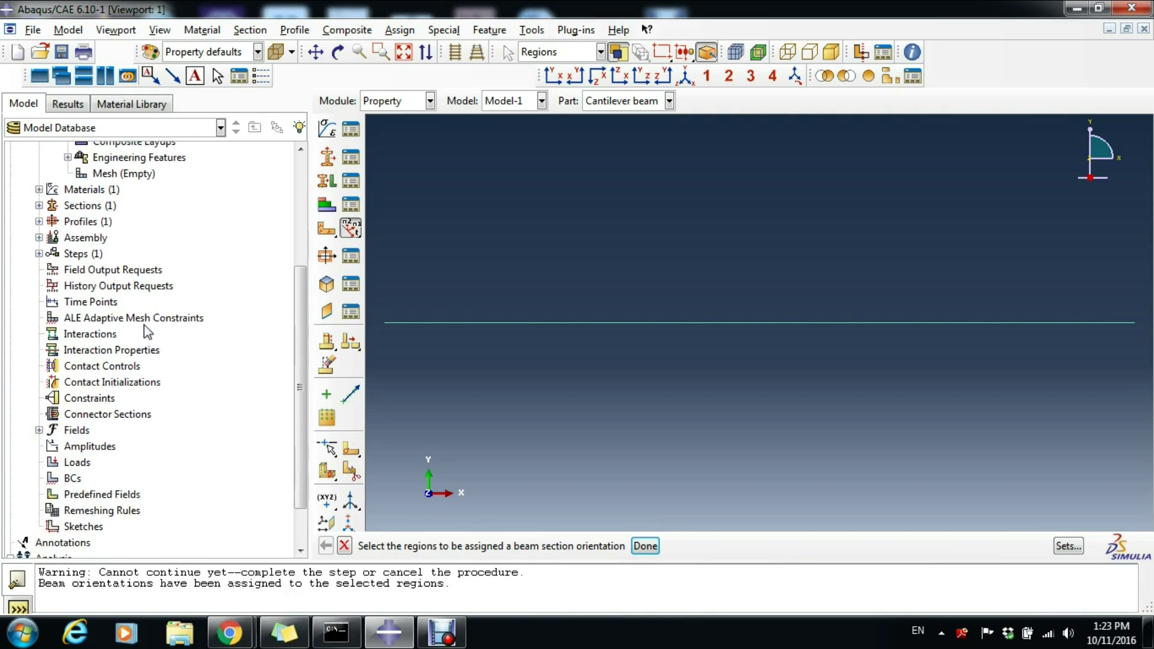
scroll(145, 329, up, 5)
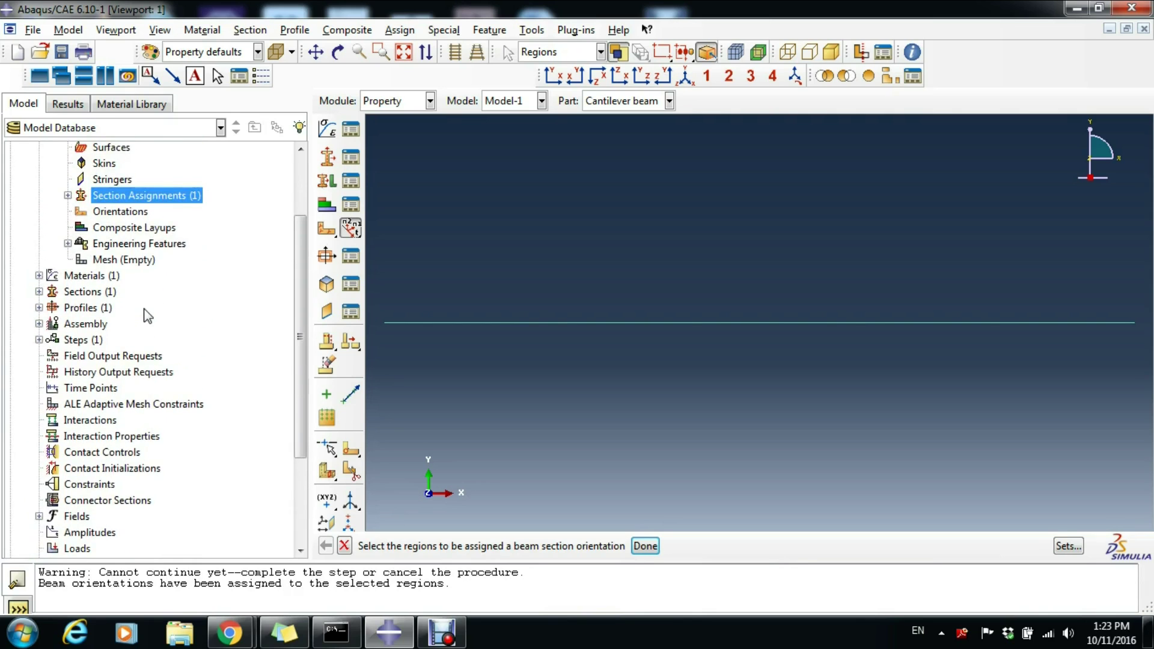
Step: Create an Independent (mesh on instance) instance of the Cantilever beam in the assembly
click(38, 389)
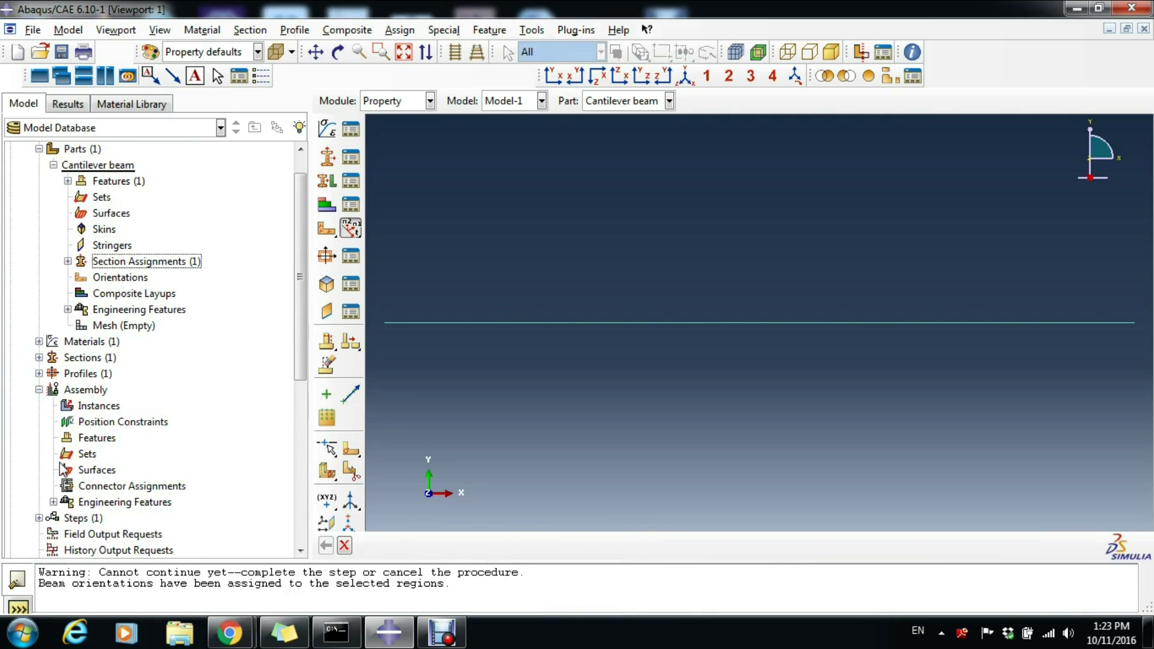
click(101, 408)
double_click(102, 407)
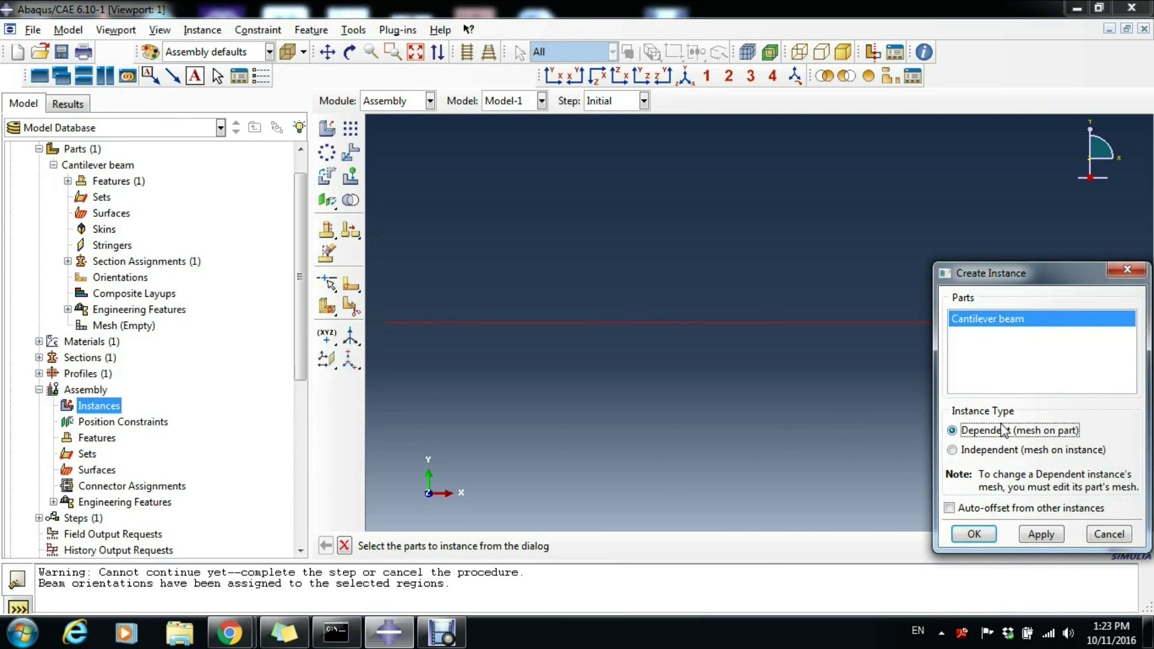
click(977, 451)
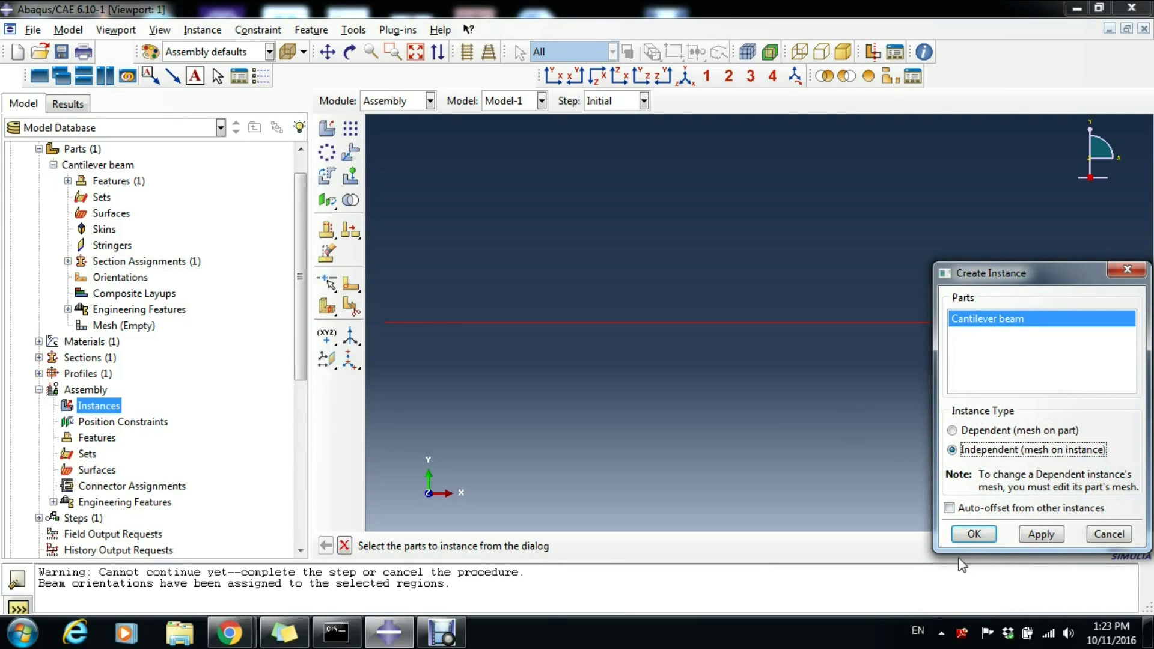
click(974, 535)
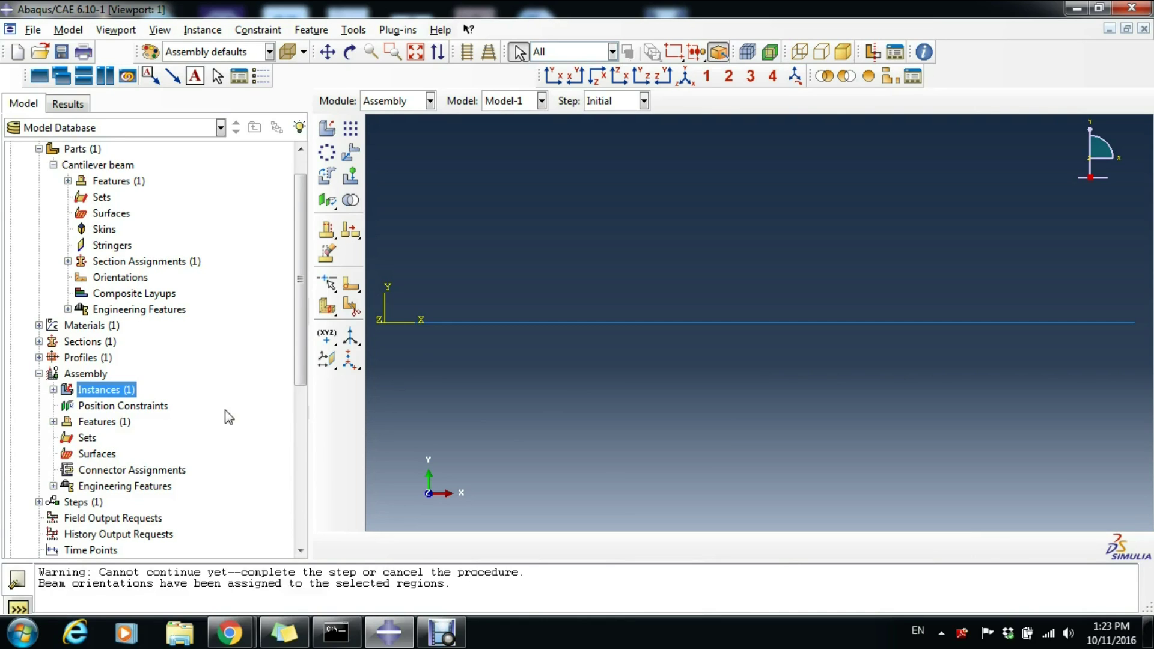
scroll(228, 396, down, 5)
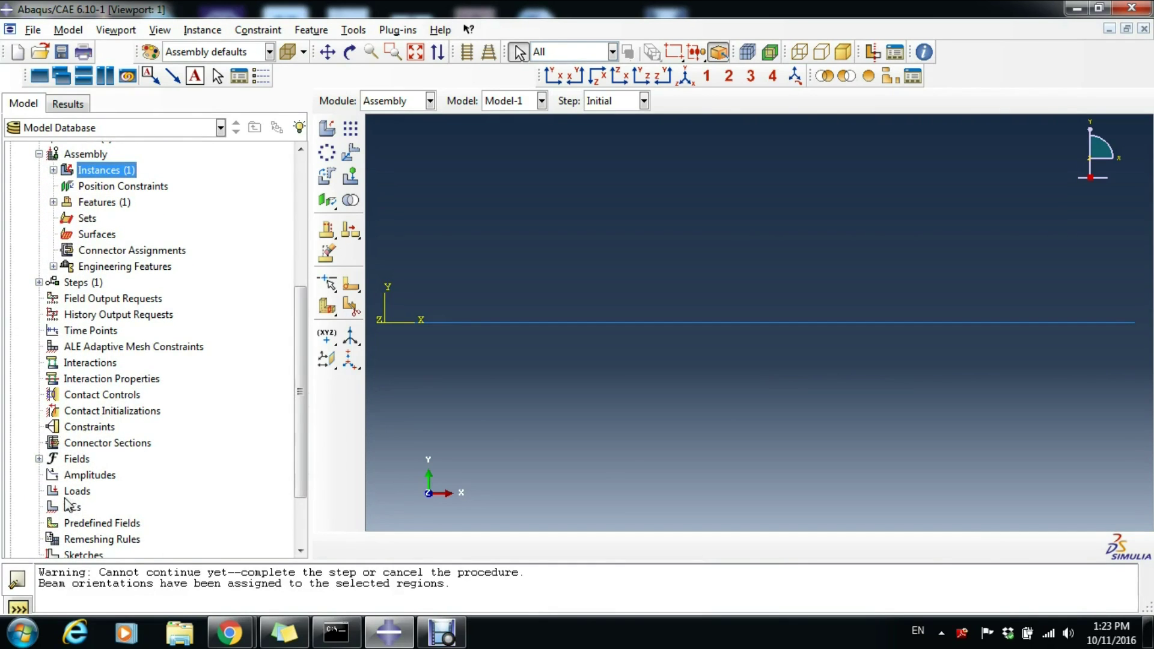
Step: Create the ENCASTRE boundary condition 'Embedded end' fixing the beam's left end
click(72, 508)
double_click(73, 508)
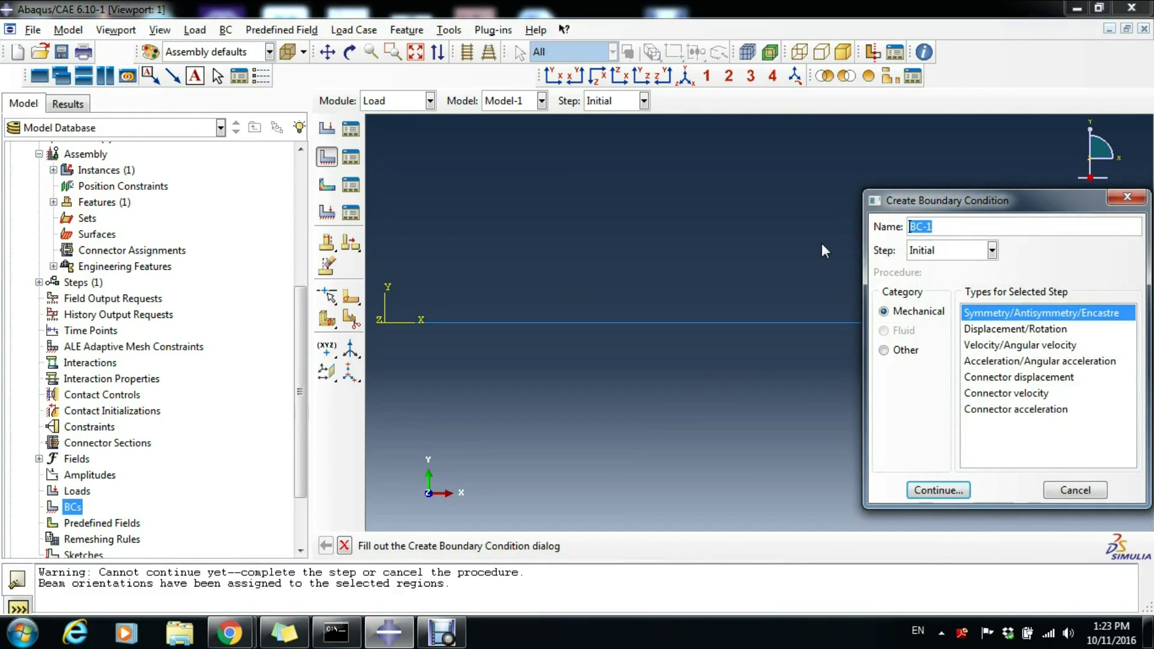
text(Embedded end)
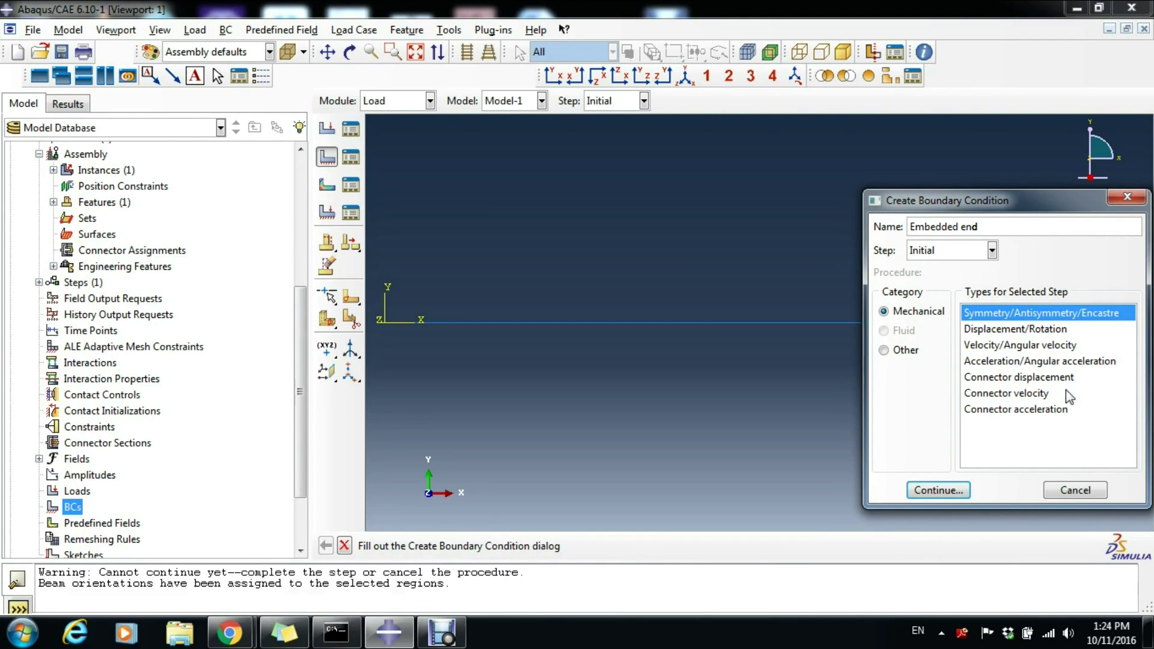
click(950, 493)
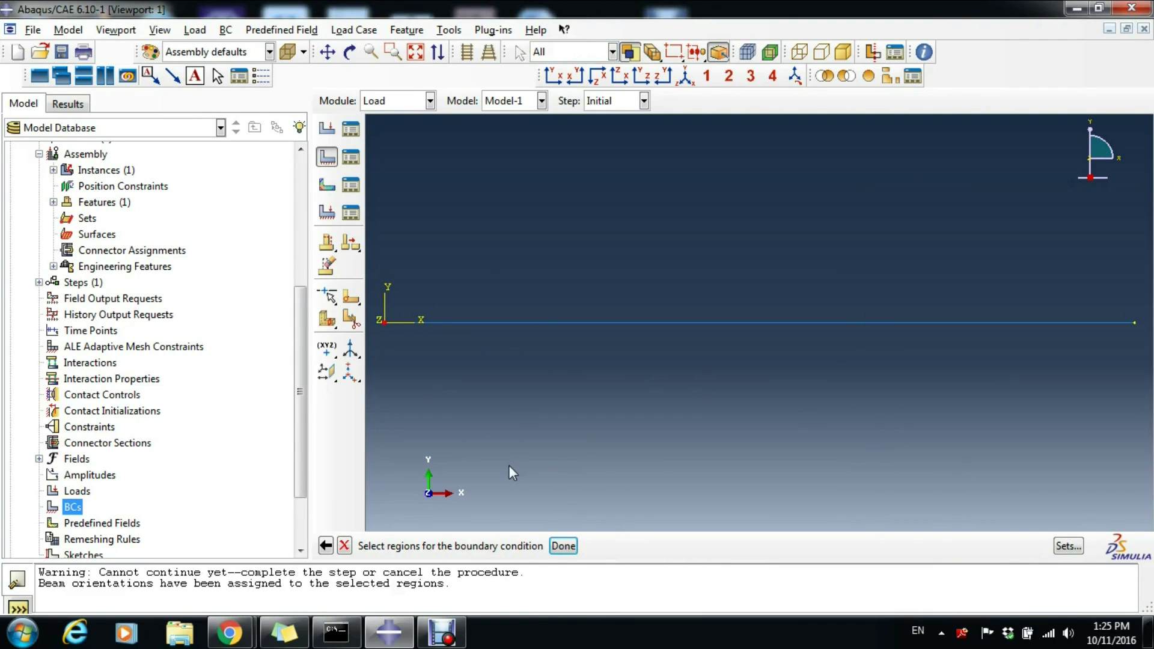
click(563, 546)
click(630, 409)
click(682, 433)
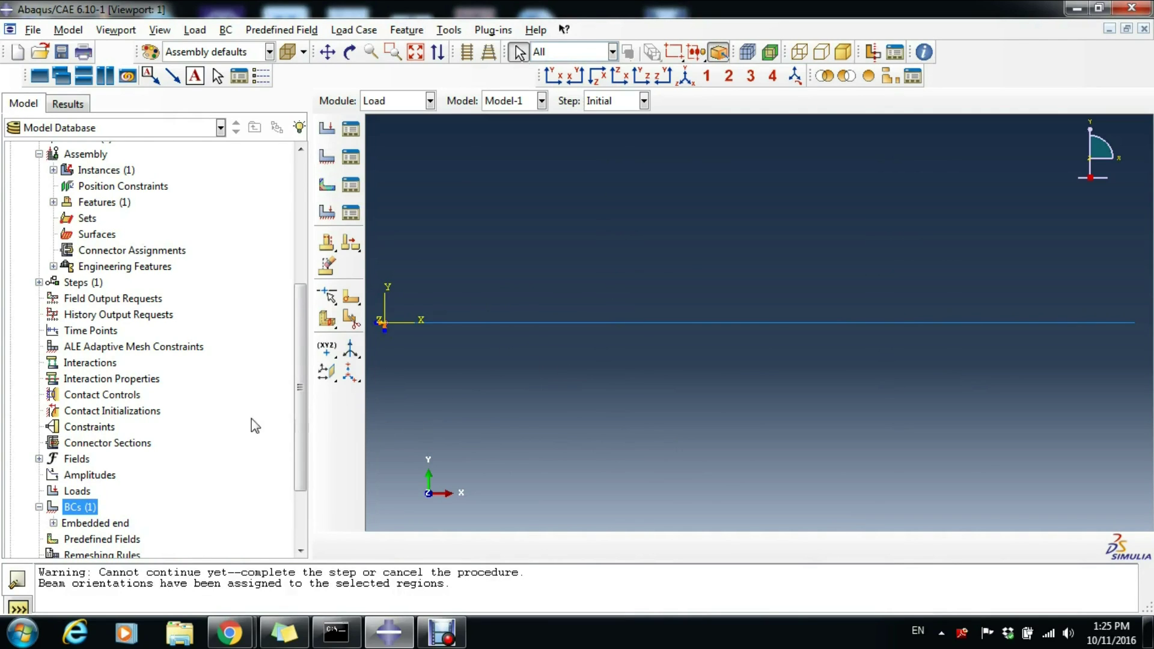
Step: Start a new set by mistake and cancel it without creating anything
double_click(88, 220)
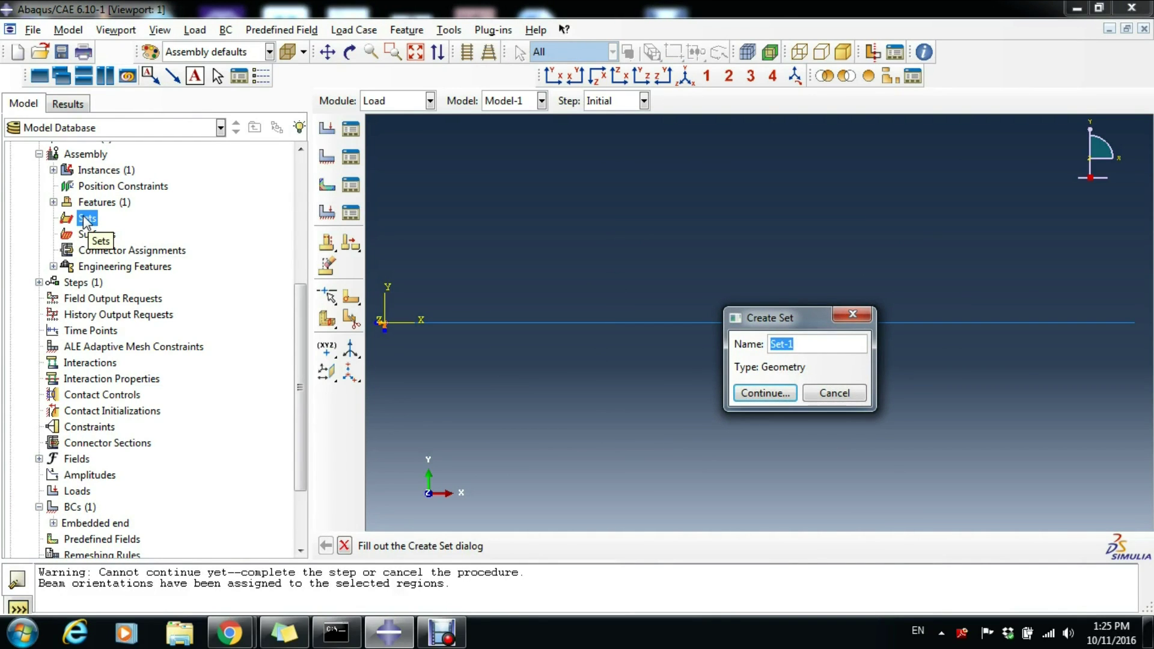
click(852, 313)
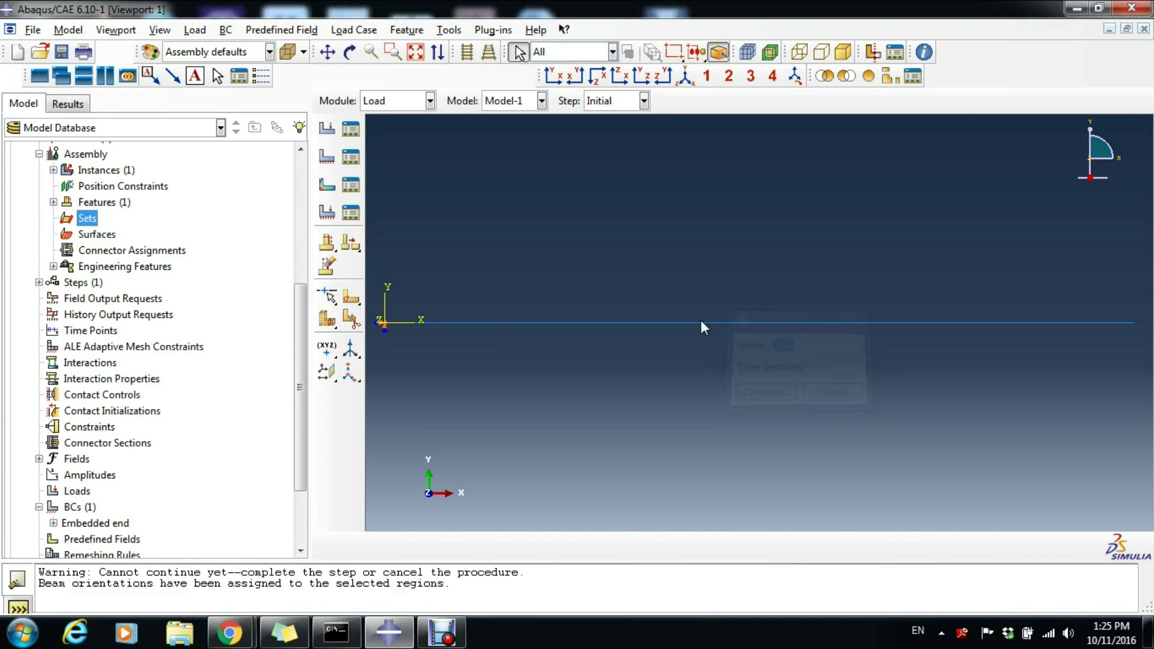
scroll(105, 291, up, 3)
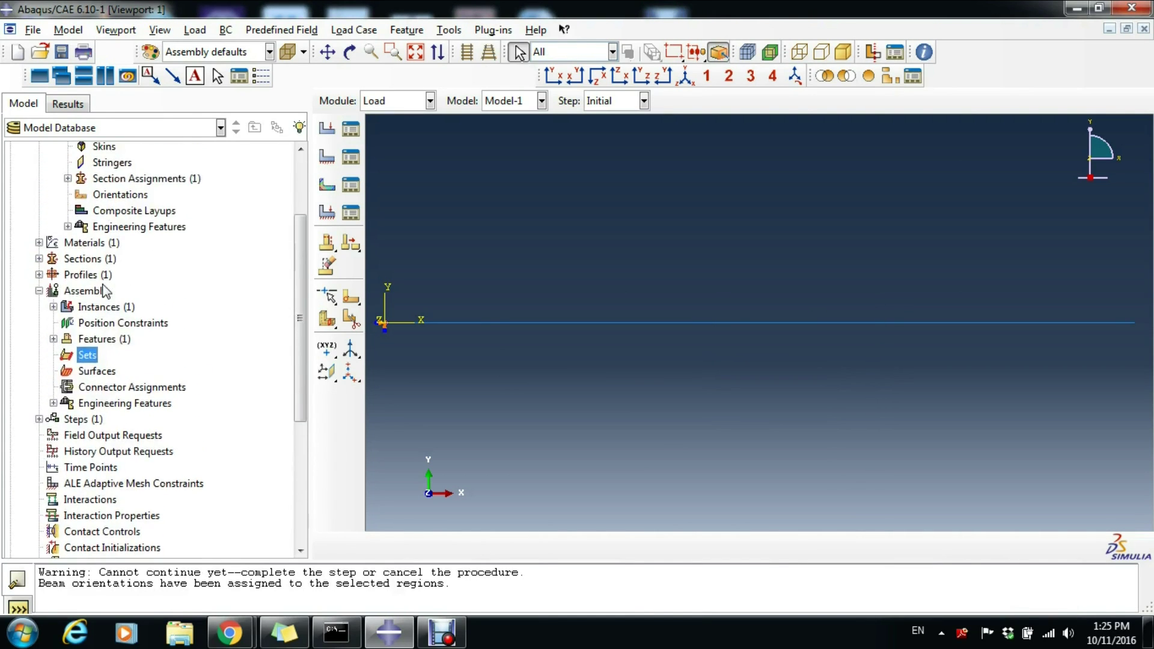
scroll(106, 292, up, 3)
scroll(109, 294, down, 6)
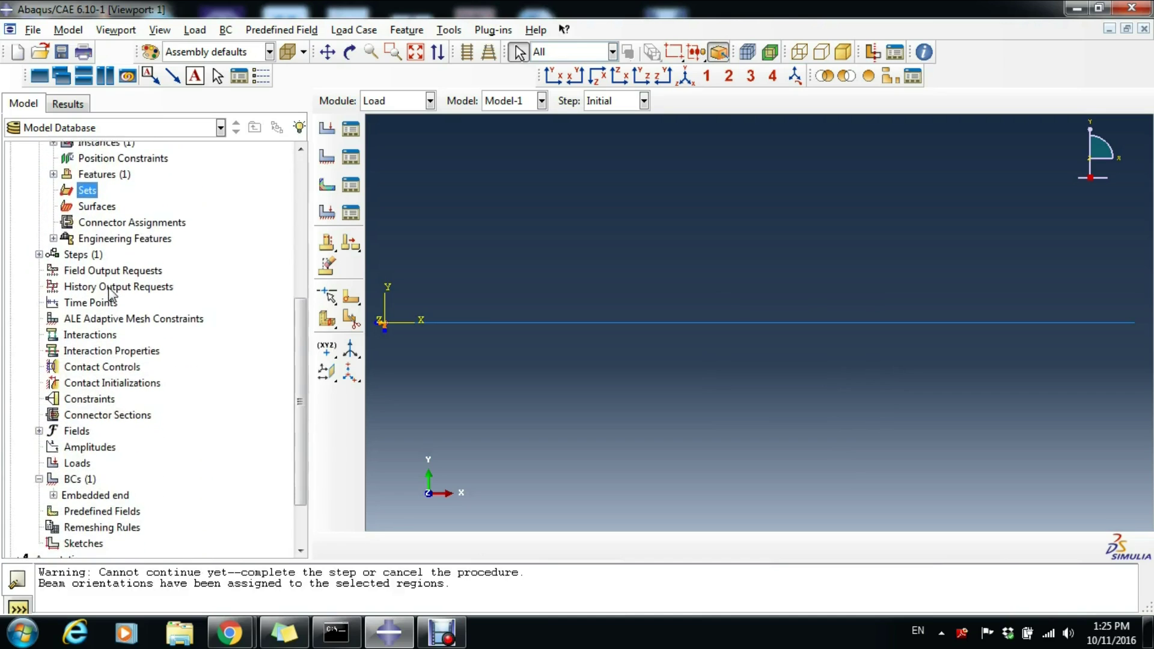
scroll(109, 292, down, 1)
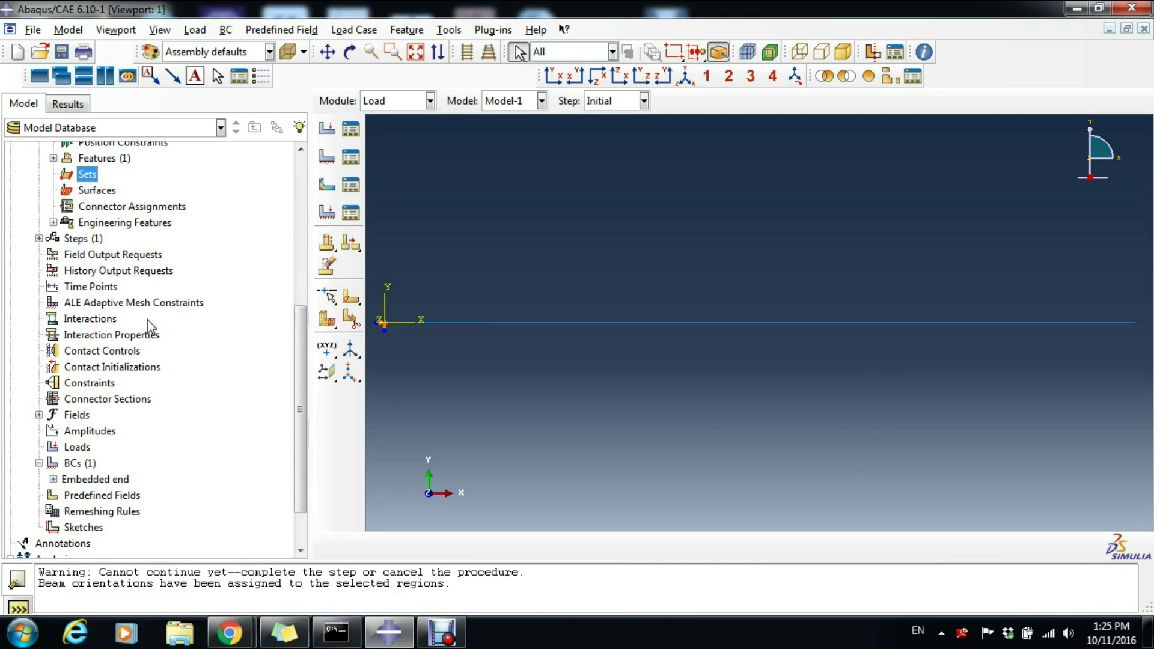
Step: Create a Static, General step named 'Loading step'
click(39, 239)
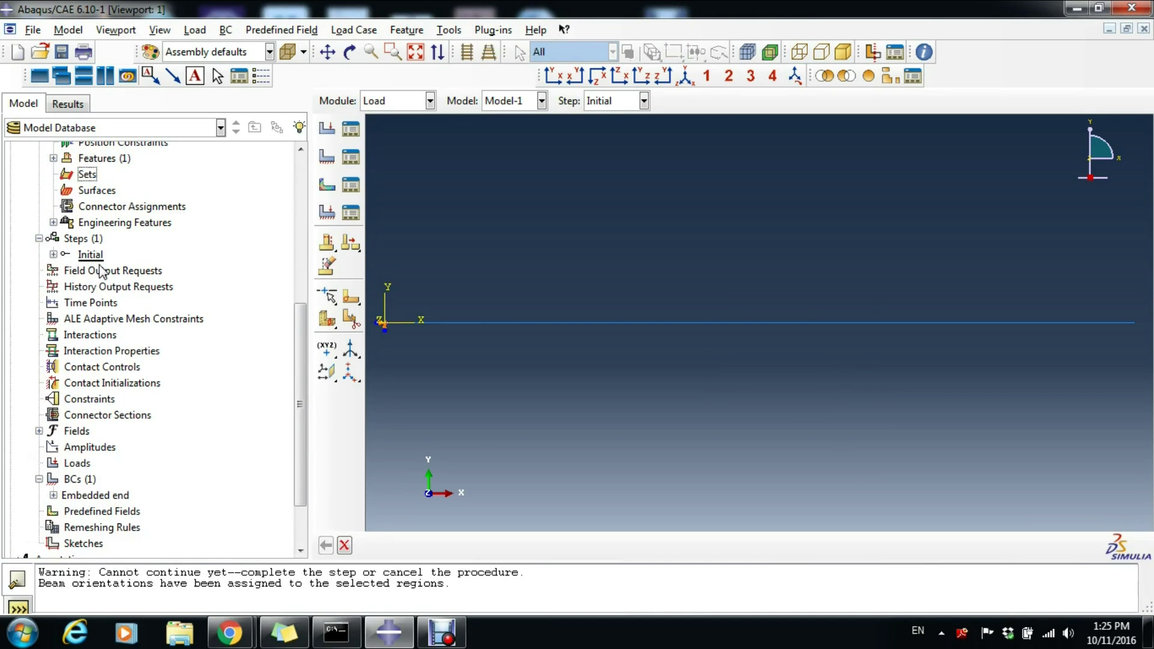
double_click(77, 238)
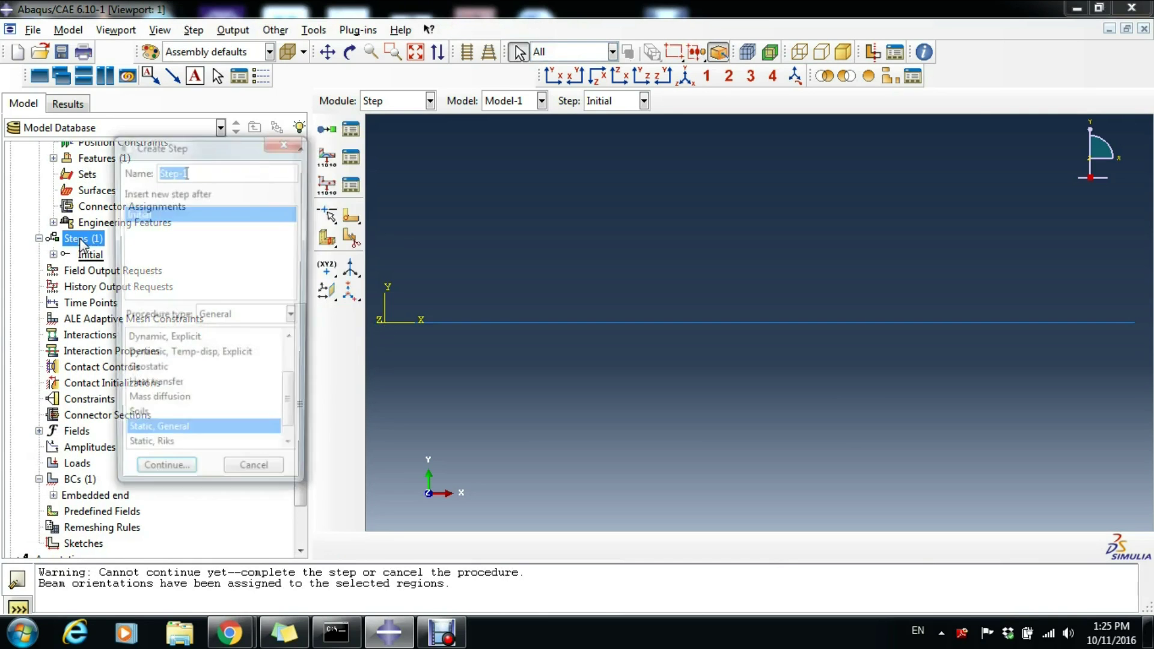
drag(187, 147, 596, 142)
text(Loading step)
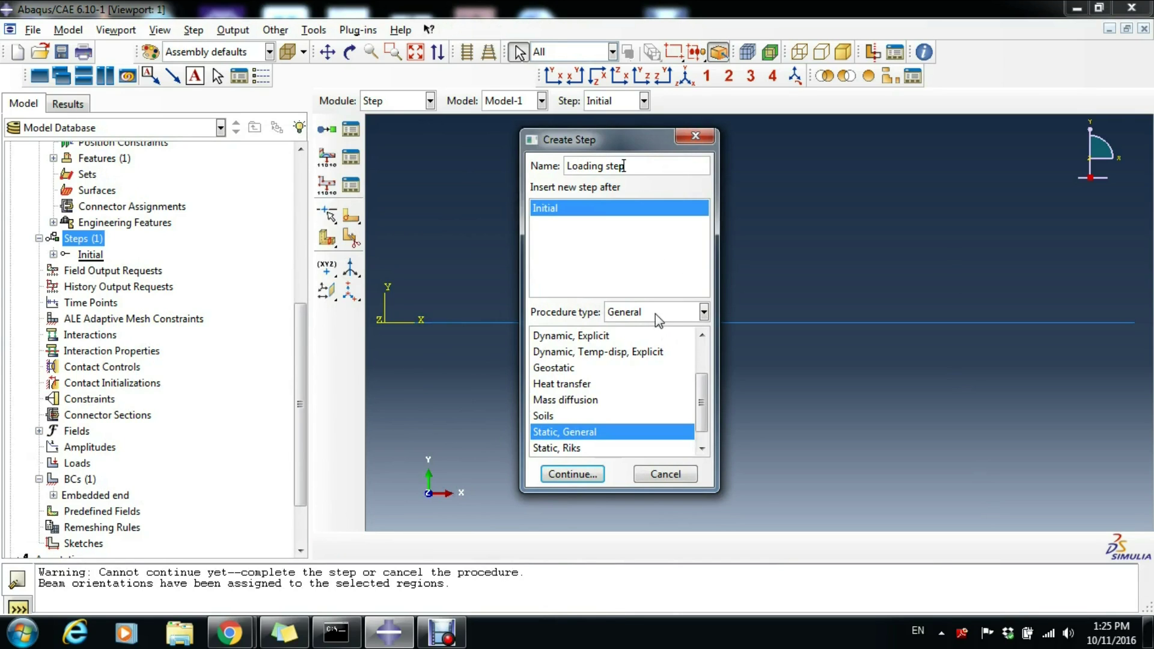
click(582, 475)
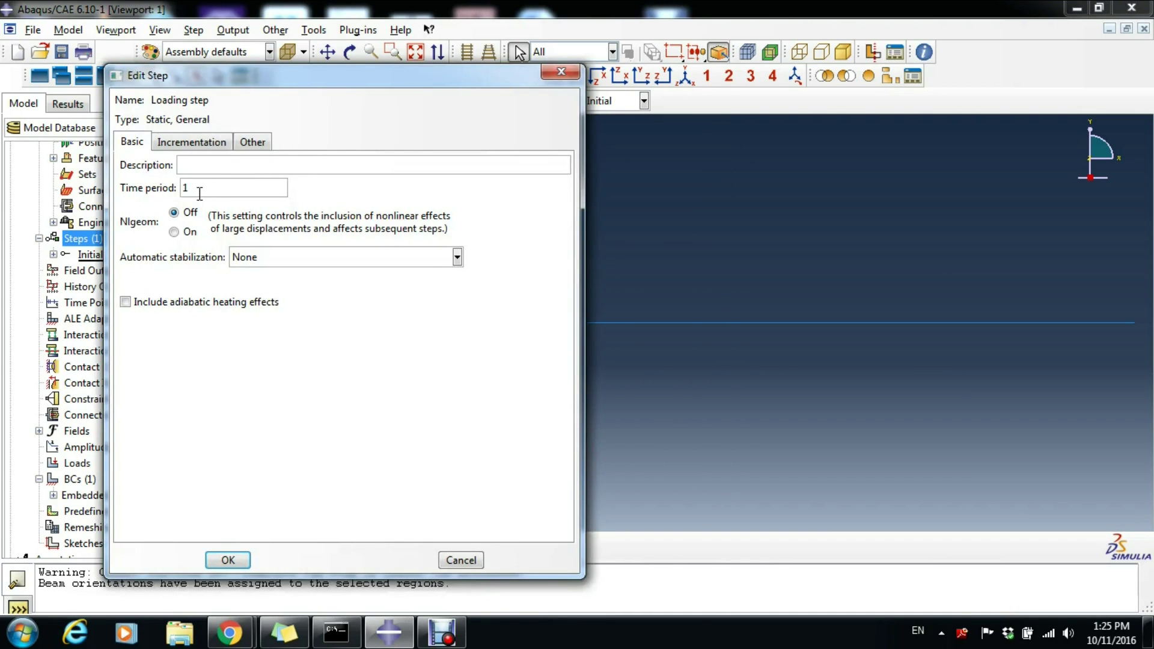
Step: Give the Loading step fixed increments of size 0.05 and create it
drag(186, 188, 214, 188)
click(201, 144)
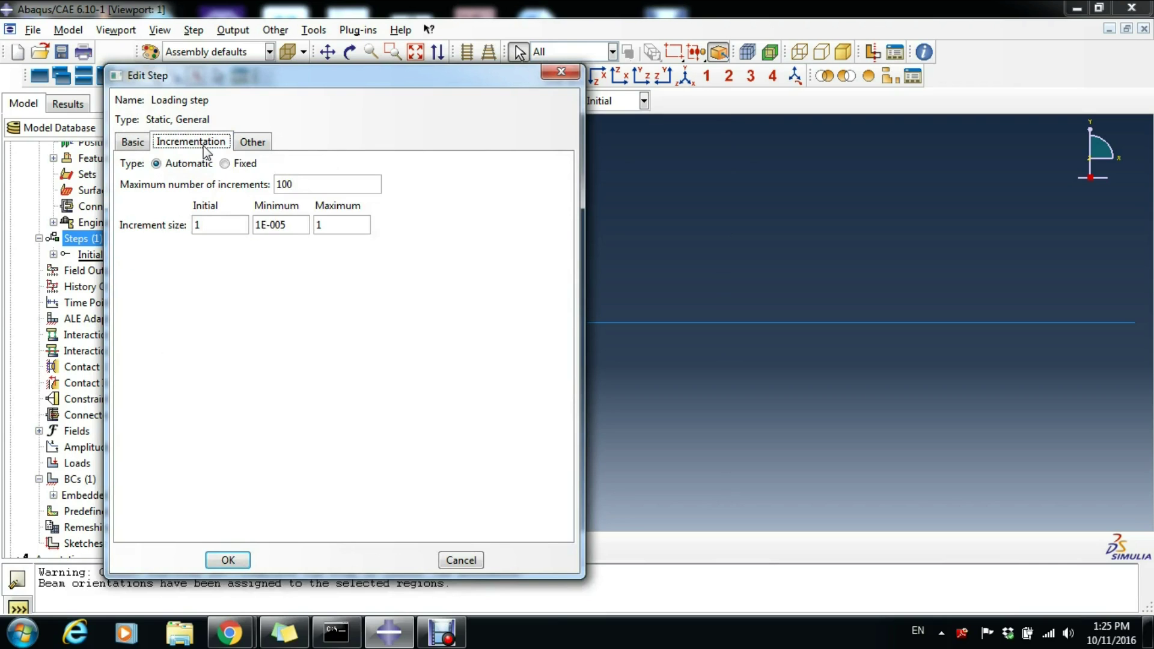
click(225, 163)
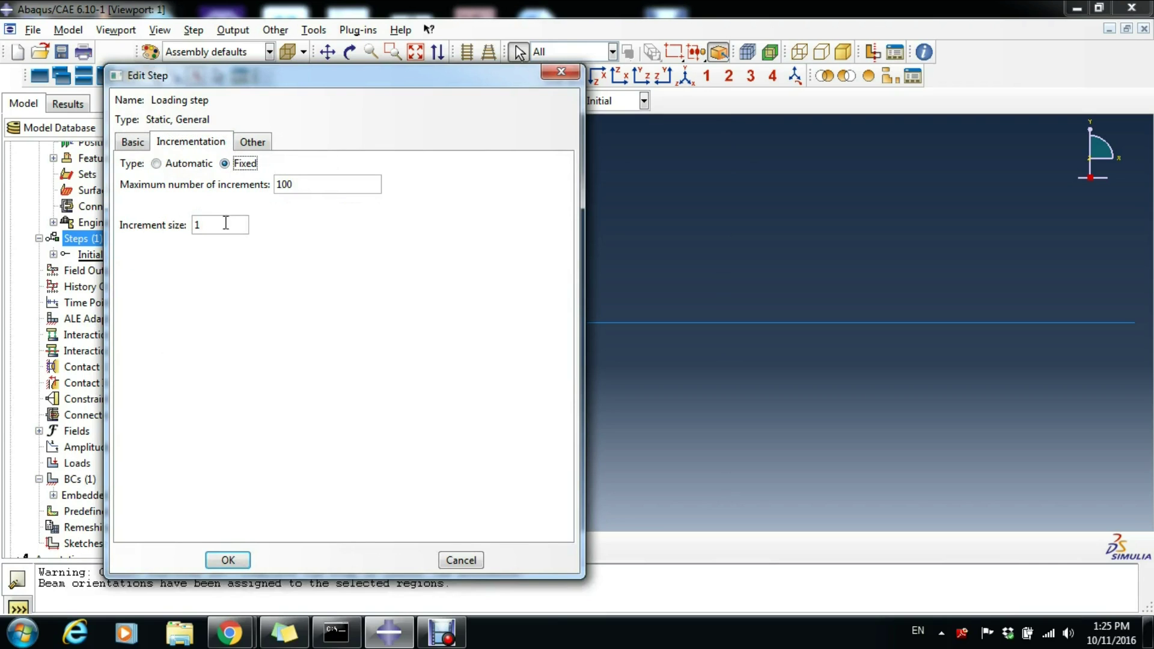
drag(212, 225, 160, 231)
text(0.05)
click(137, 143)
click(178, 143)
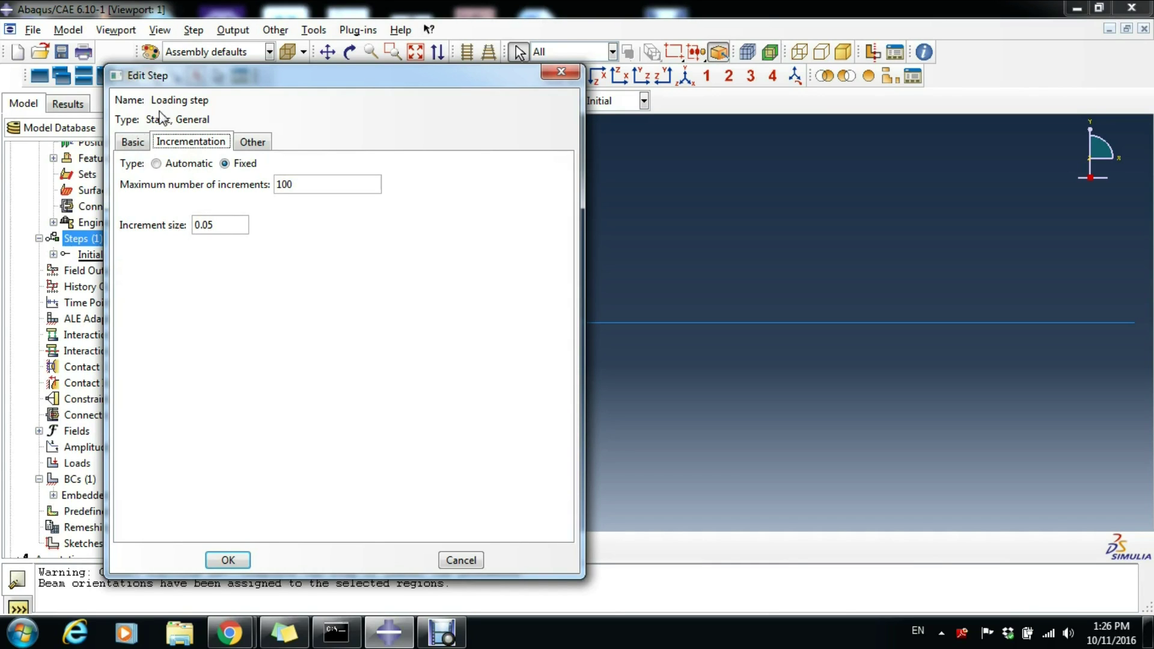
click(232, 561)
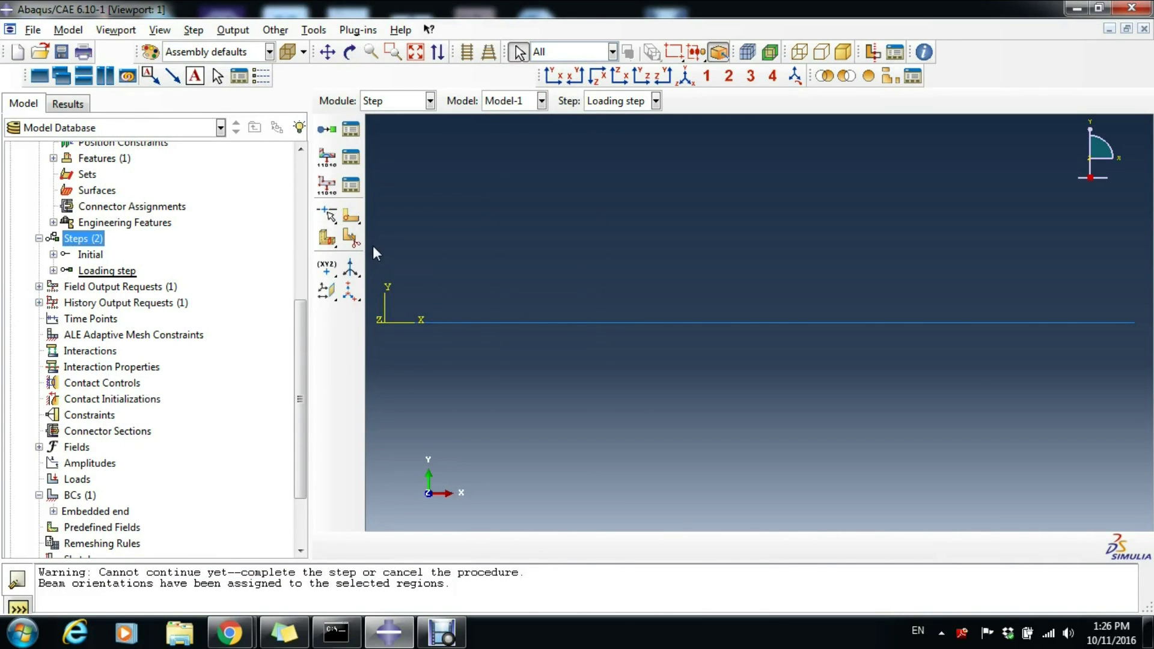
scroll(250, 353, down, 2)
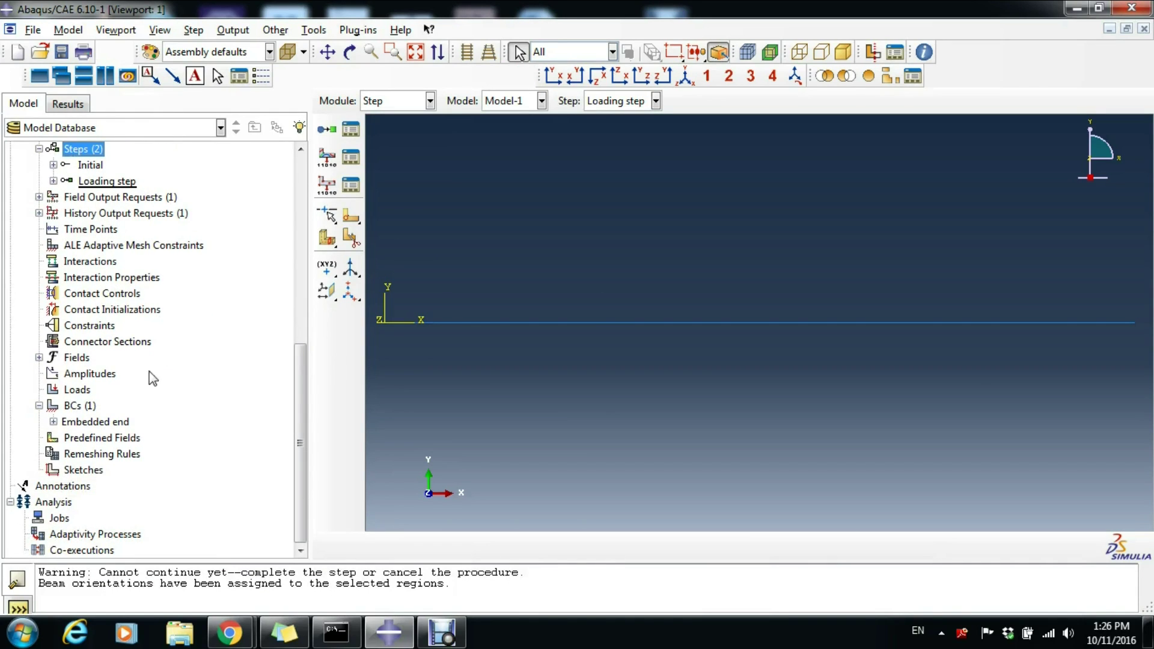
Step: Define a concentrated force load named 'Point Load' in the Loading step
double_click(81, 392)
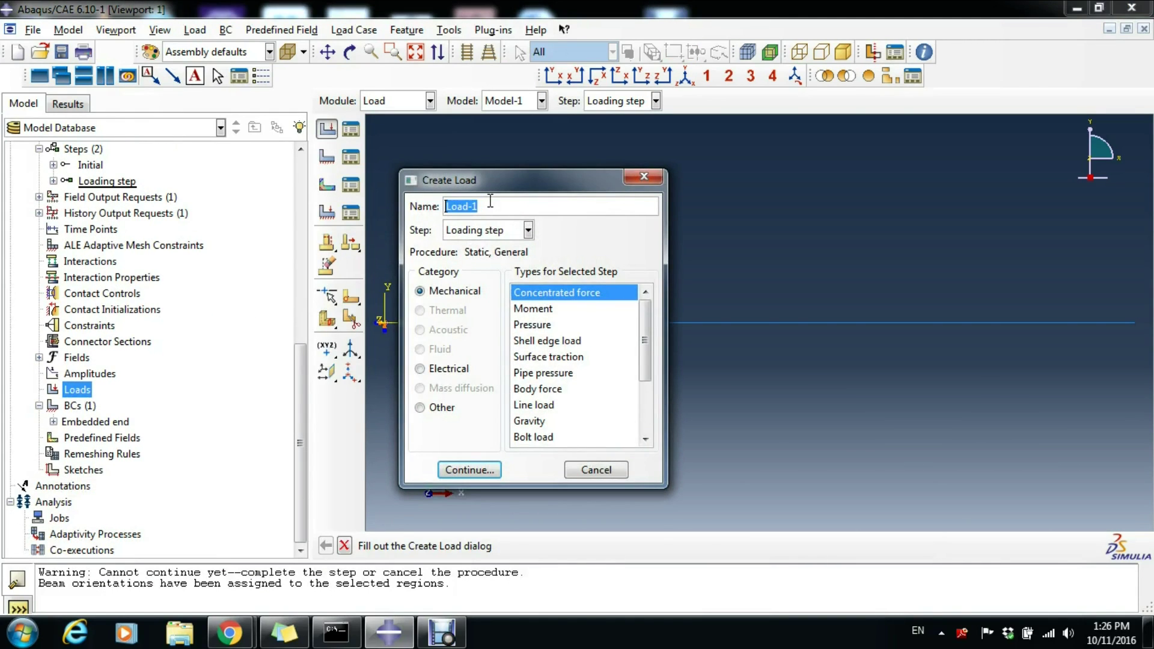
text(Poin)
key(BackSpace)
text(int Load)
click(581, 293)
click(506, 233)
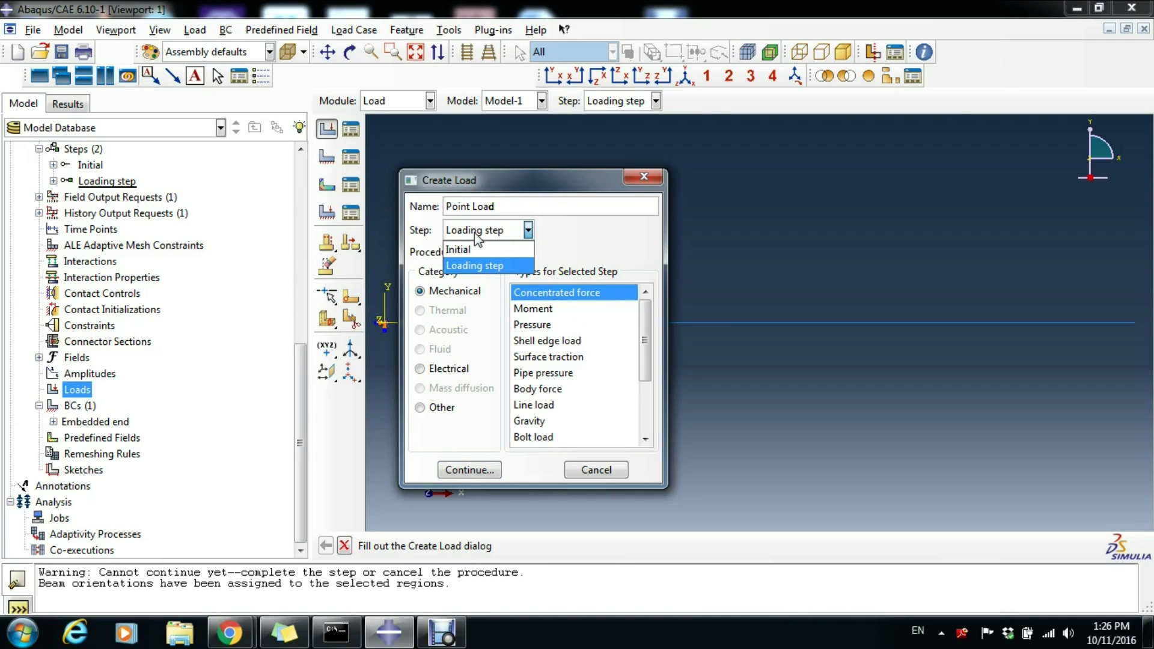
click(476, 268)
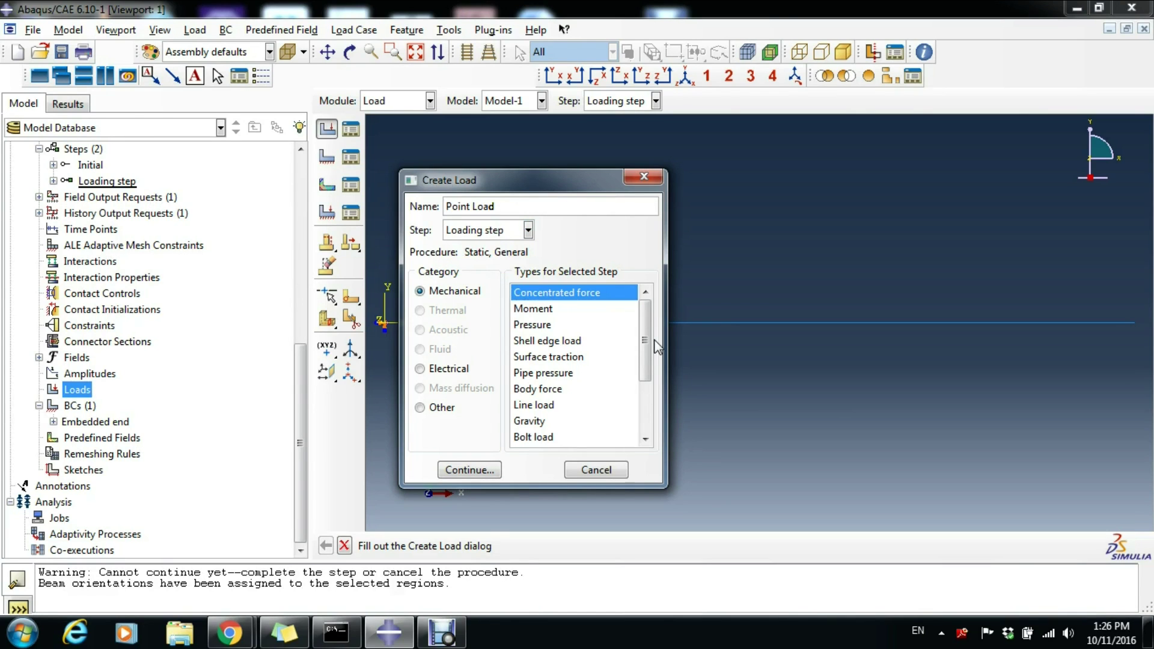
click(477, 470)
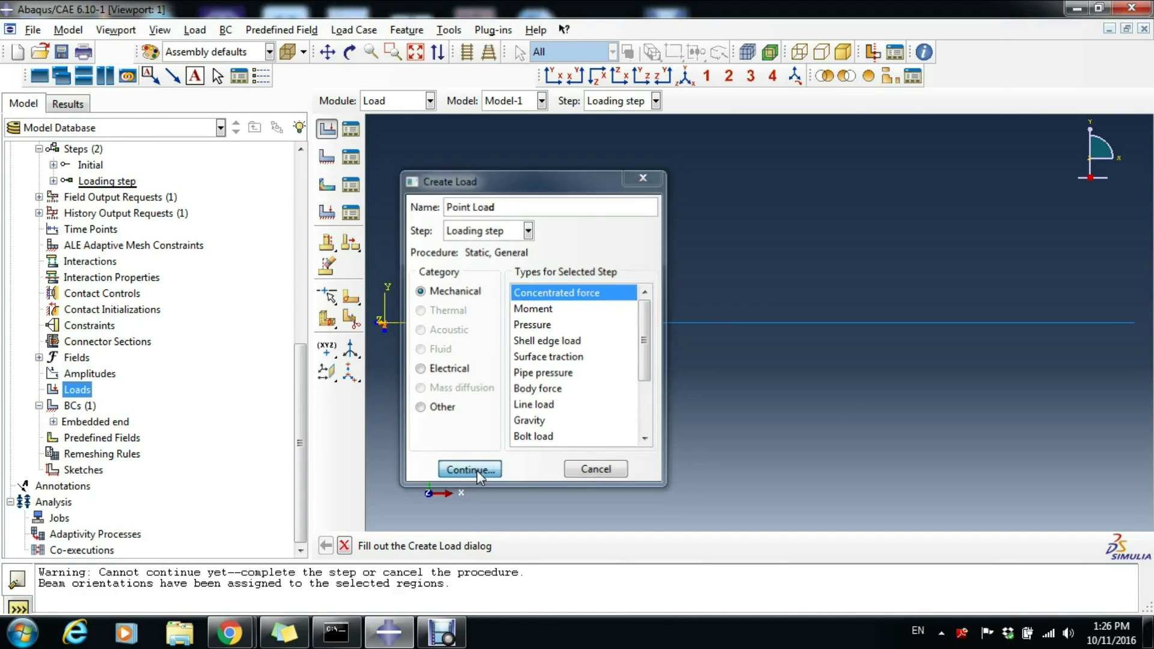
Step: Apply the load at the beam's free right end with CF2 = -30000
click(1134, 325)
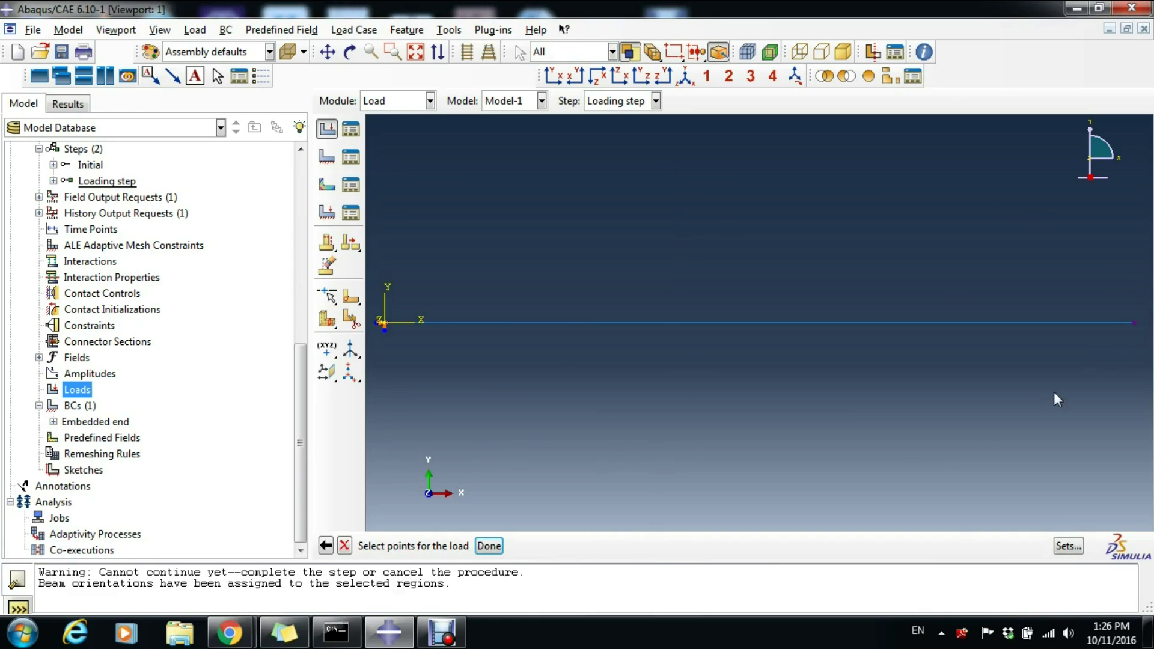
click(487, 546)
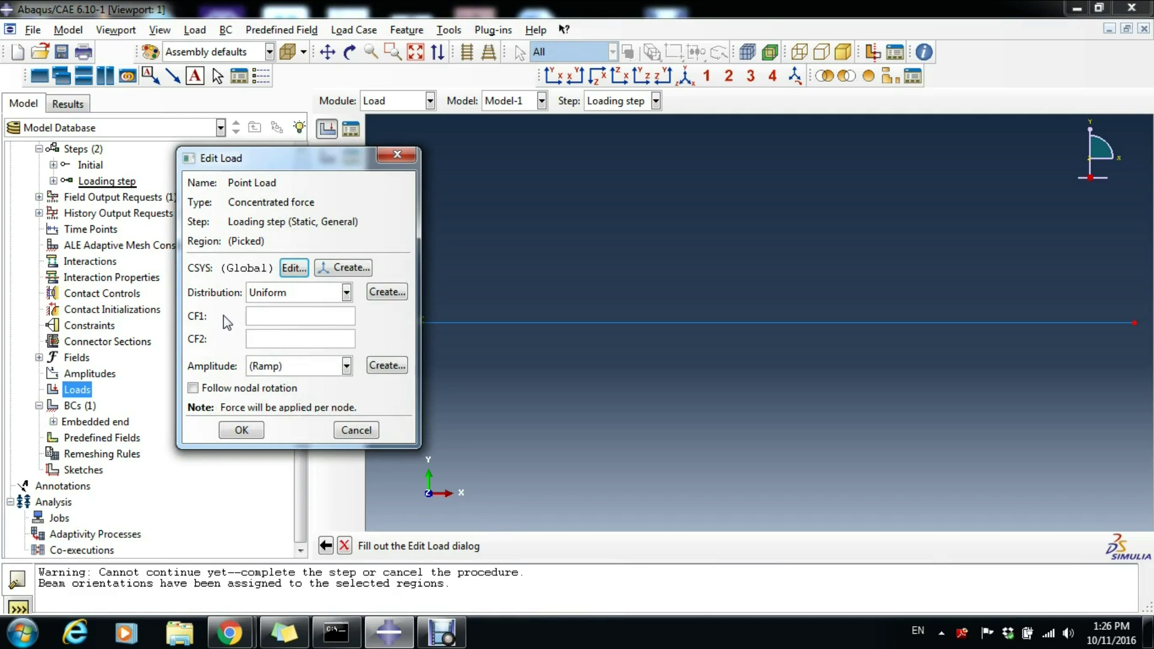
click(279, 338)
text(-30000)
double_click(298, 335)
click(300, 340)
click(247, 430)
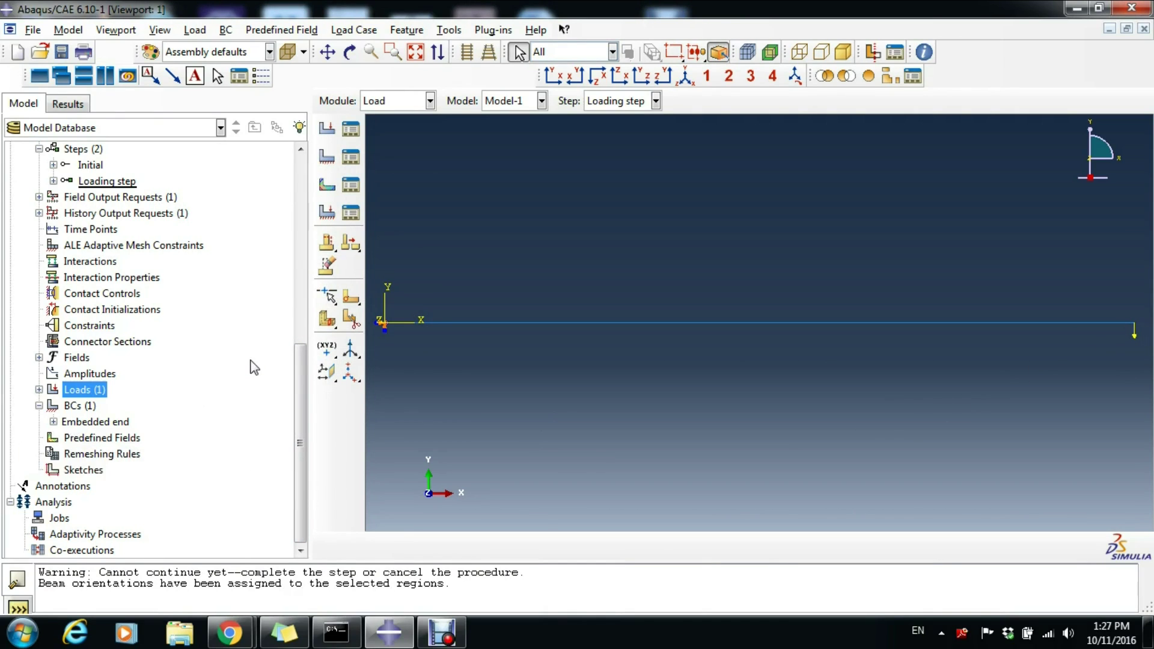
scroll(523, 282, up, 1)
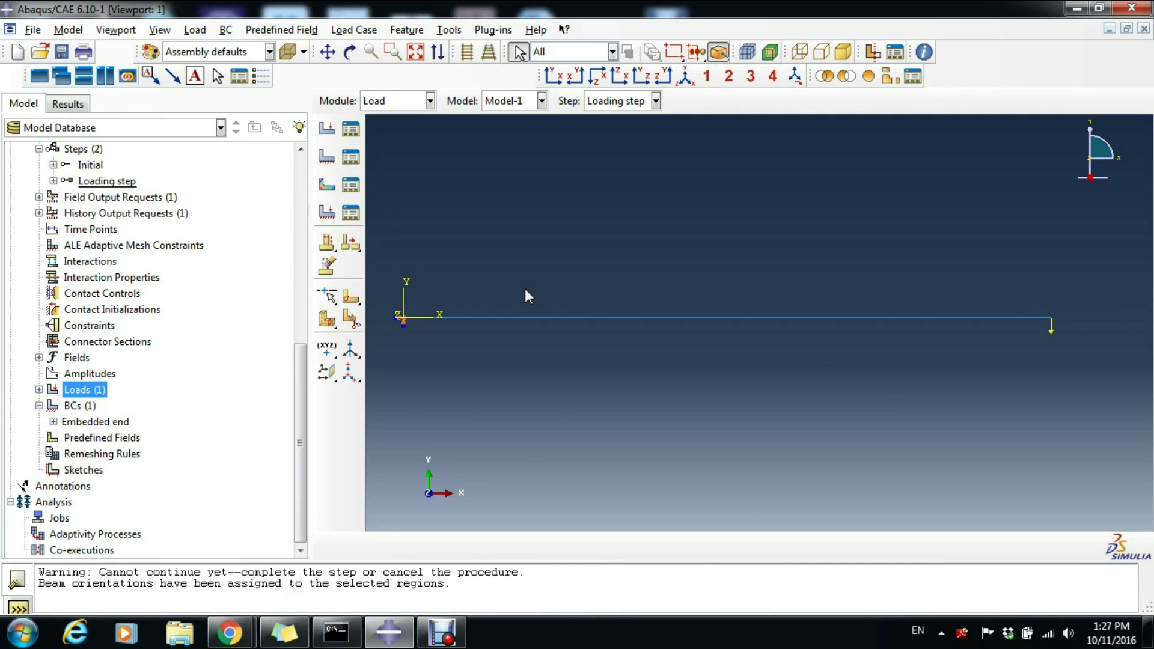
Step: Switch to the Mesh module and assign linear B21 beam elements
click(403, 99)
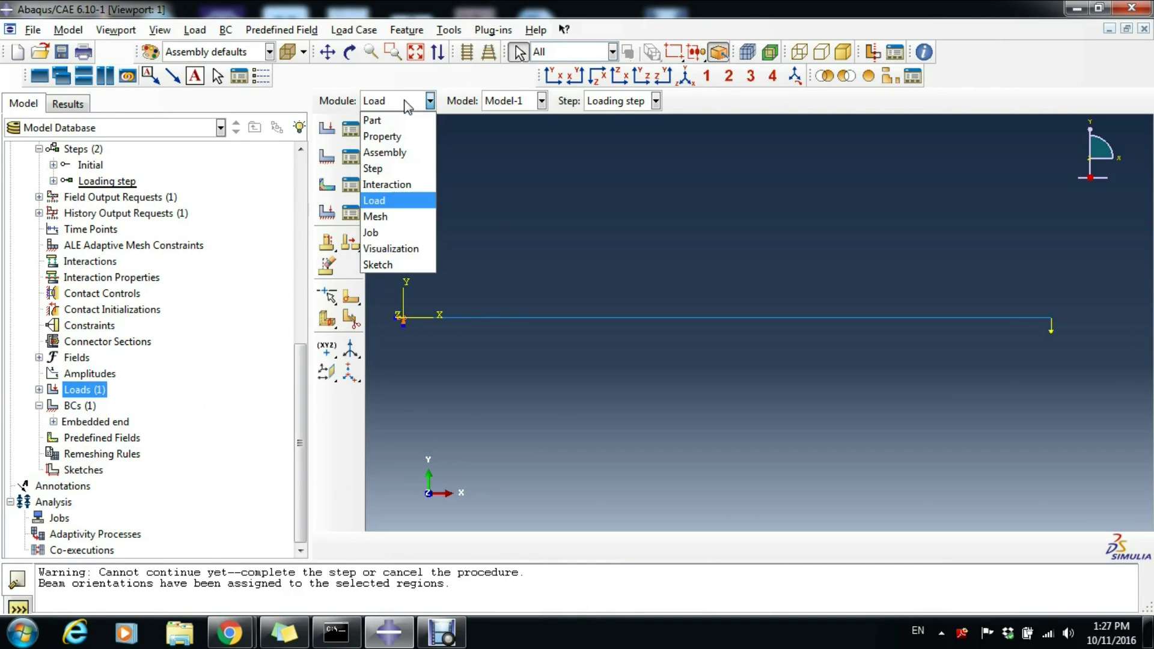
click(391, 217)
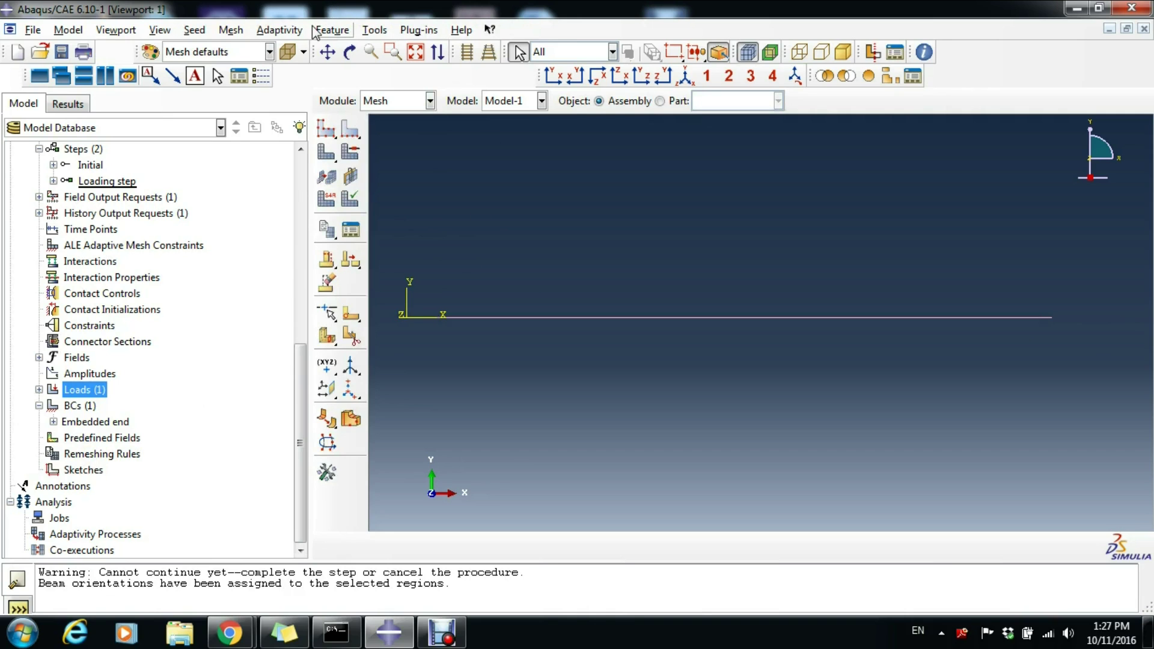
click(231, 30)
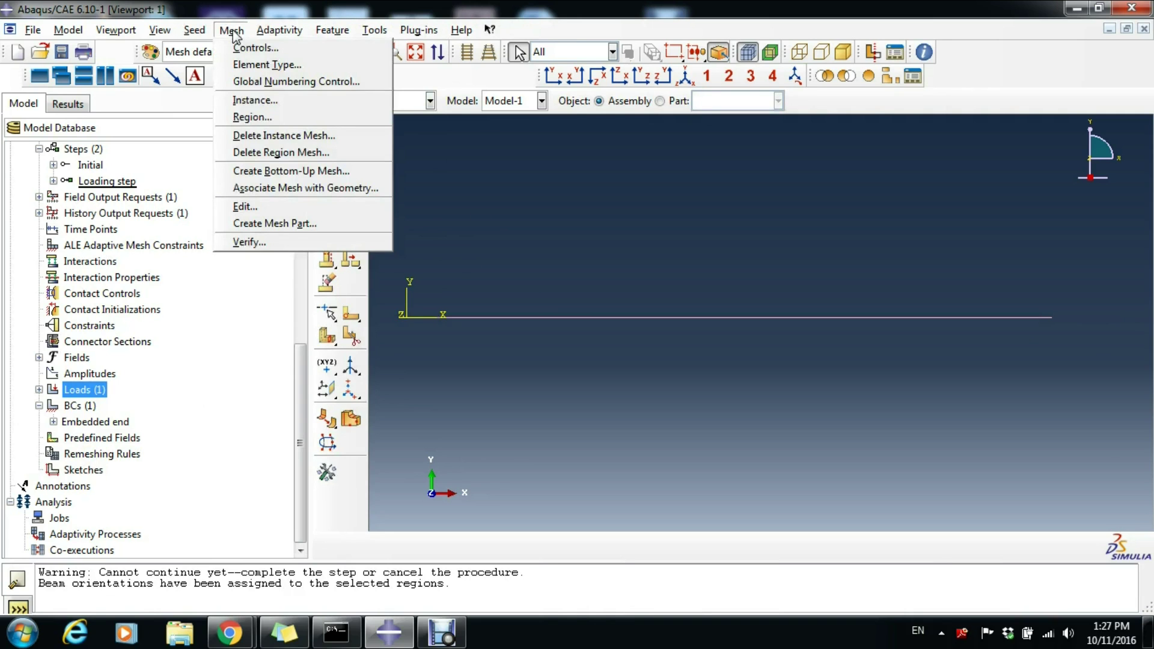
click(250, 65)
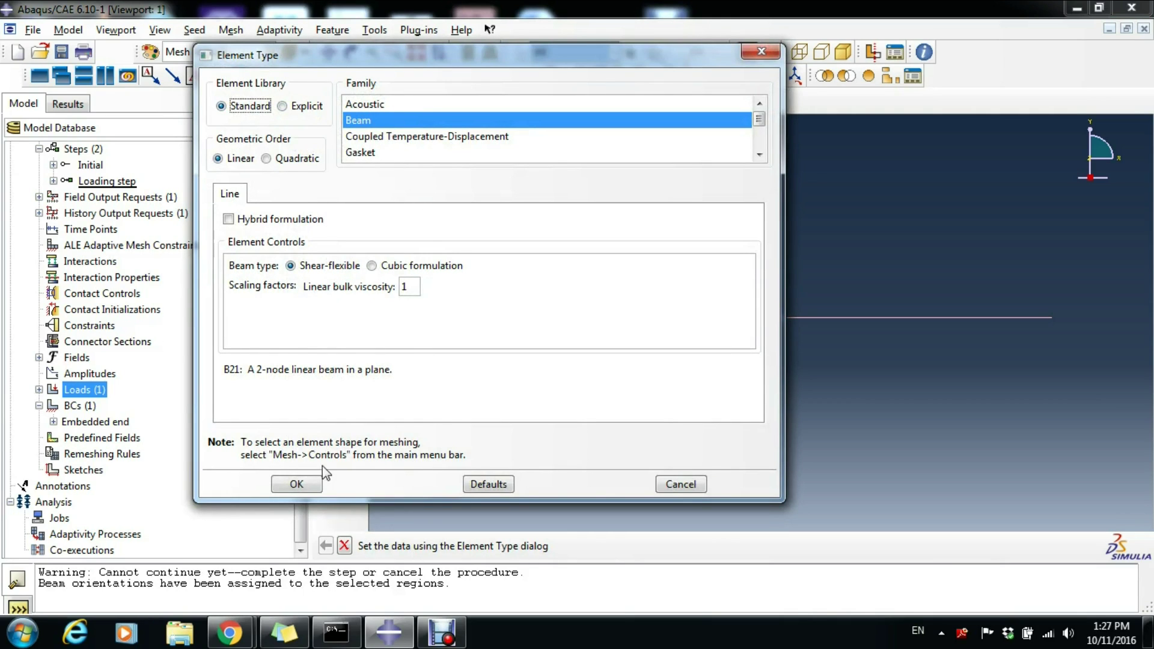
click(296, 485)
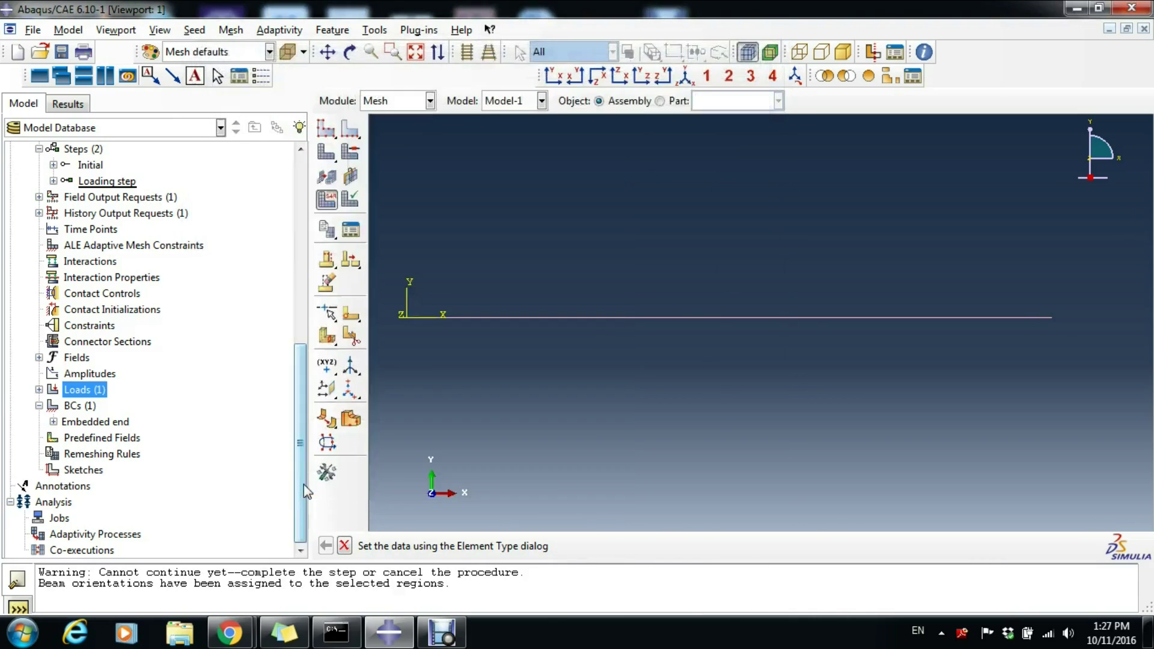
Step: Seed the instance with global size 200 and mesh it into 10 elements
click(195, 31)
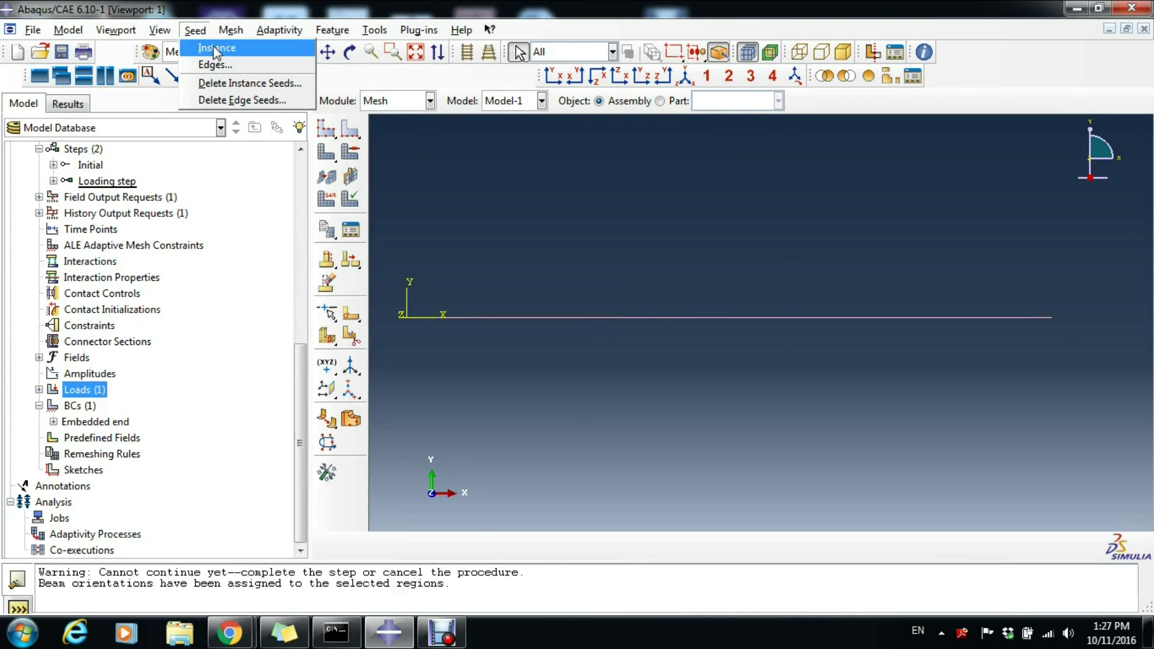
click(213, 50)
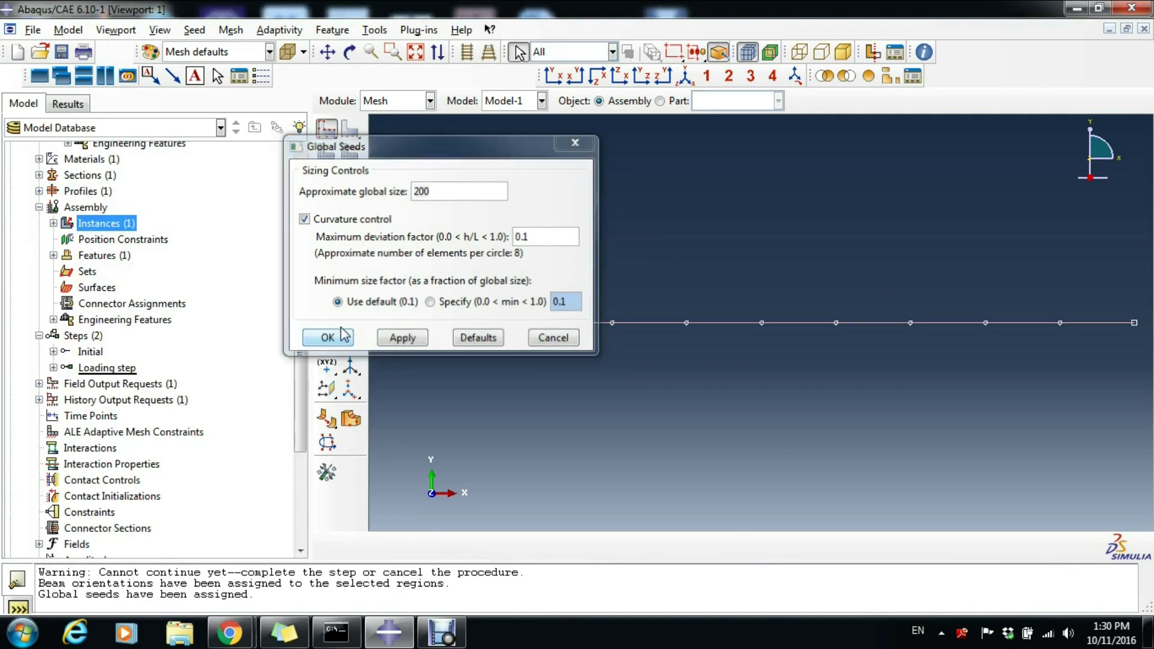
click(327, 337)
click(231, 30)
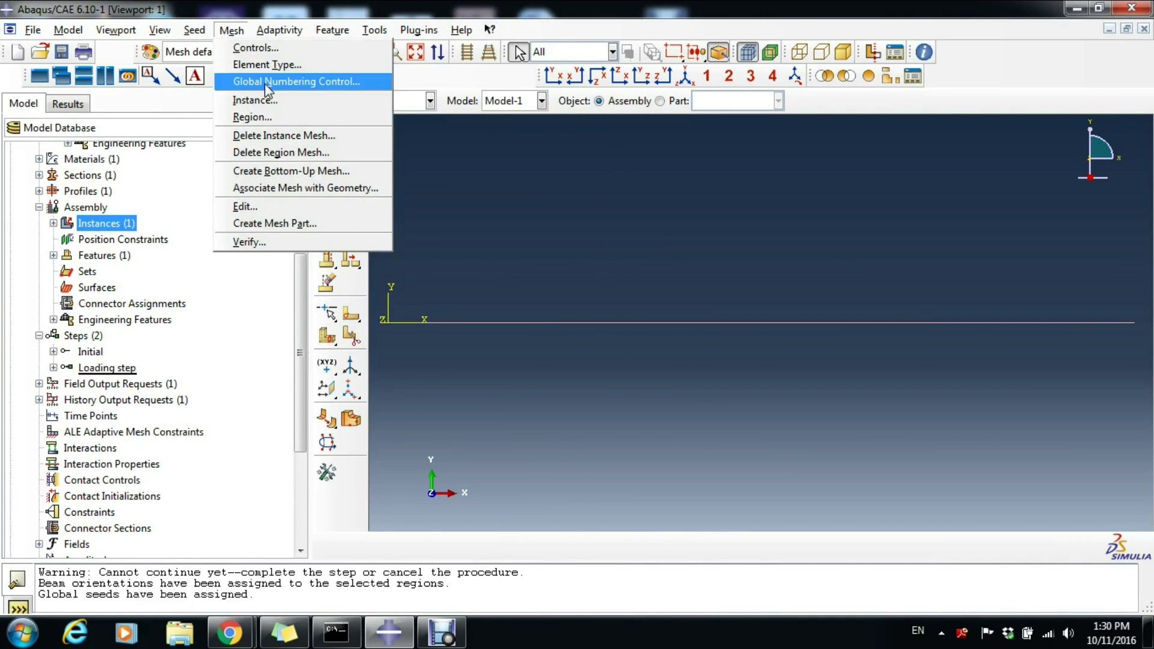
click(252, 97)
click(507, 545)
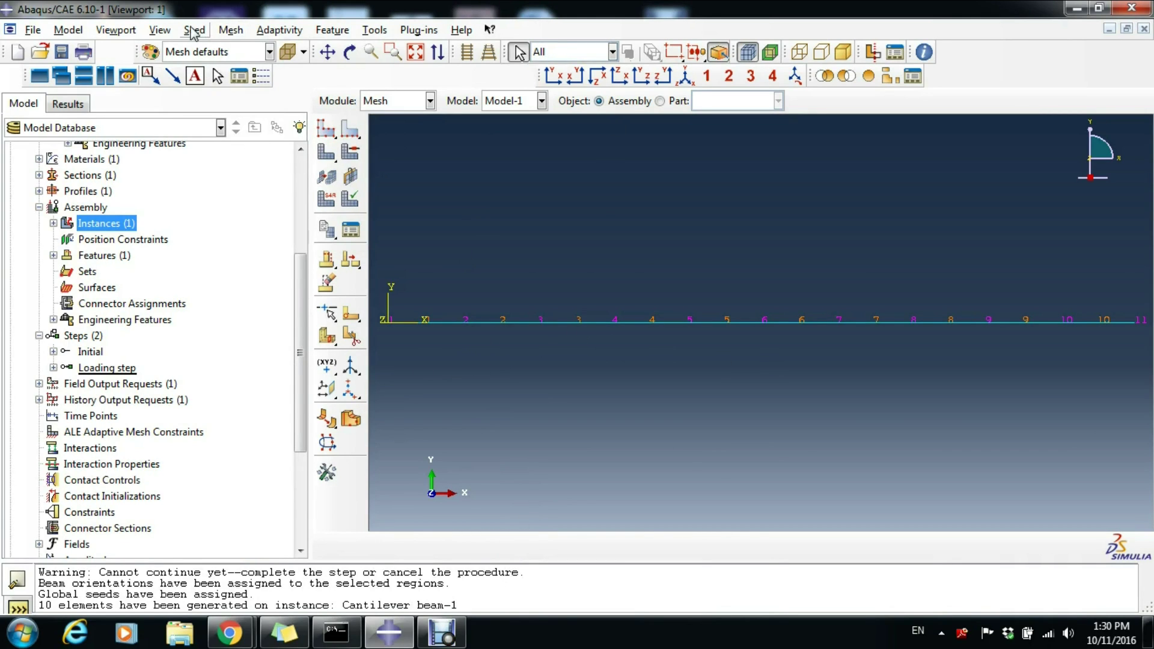
Step: Toggle node and element labels off, on, and off again in Assembly Display Options
click(159, 30)
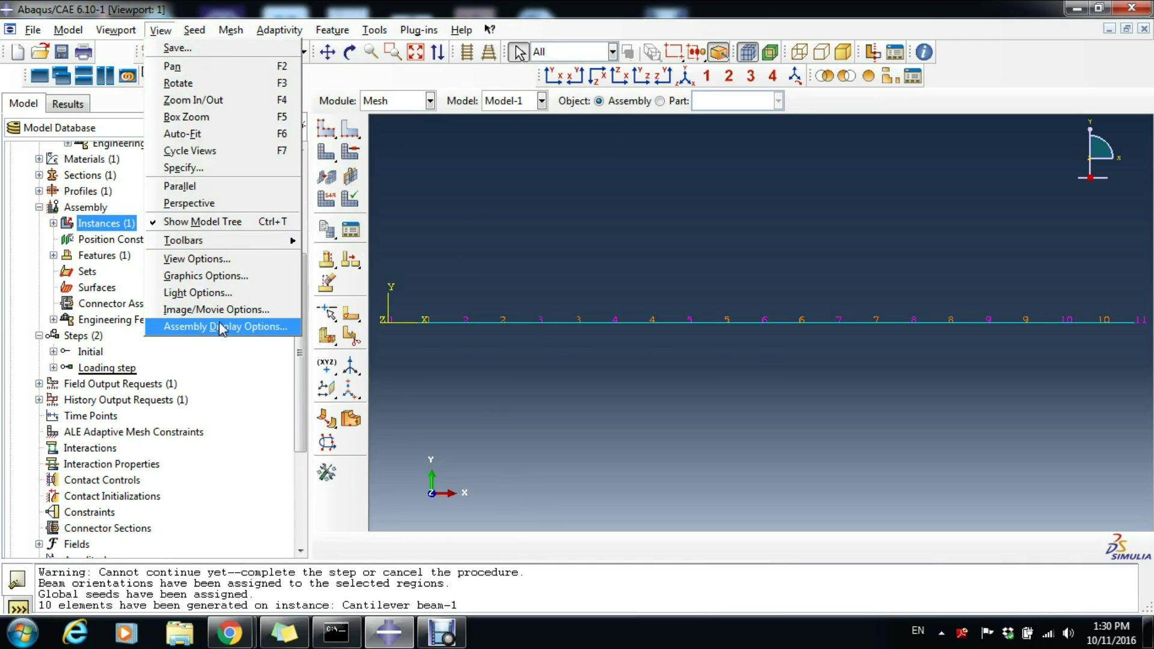
click(192, 329)
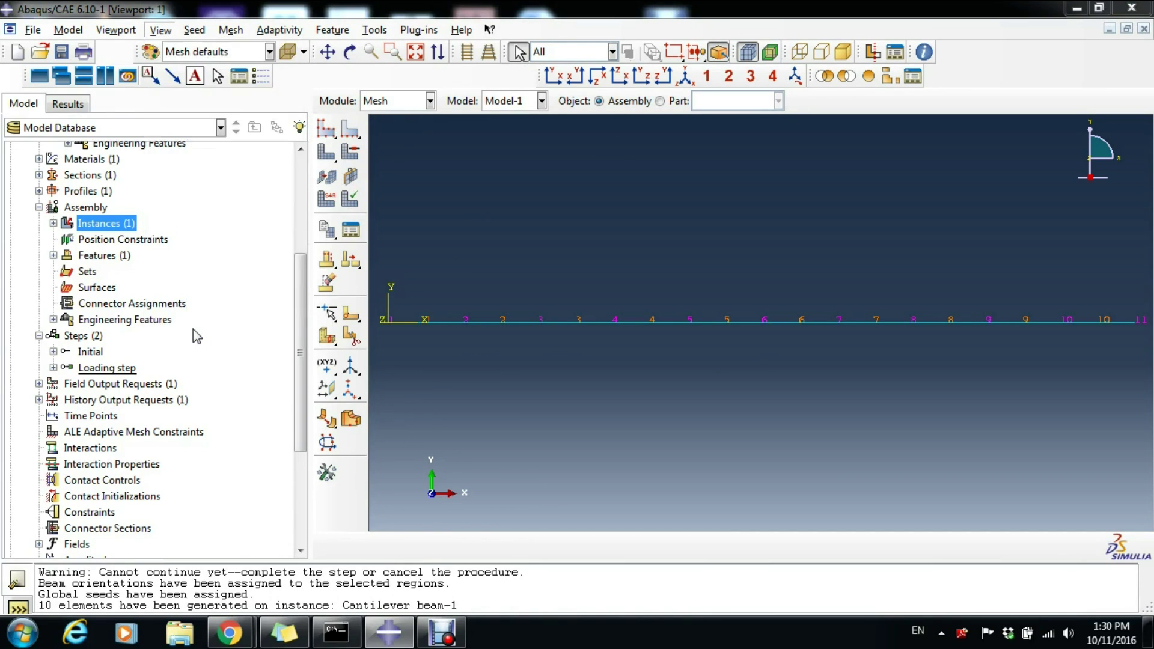
click(76, 271)
click(66, 287)
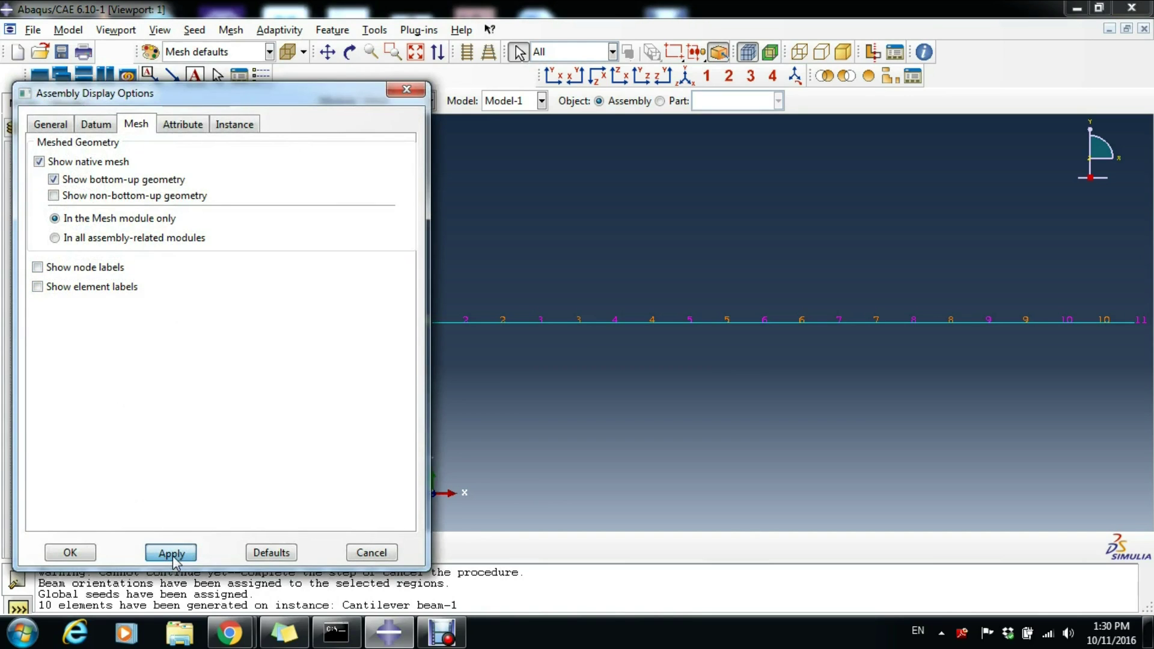
click(173, 554)
click(62, 267)
click(60, 286)
click(180, 551)
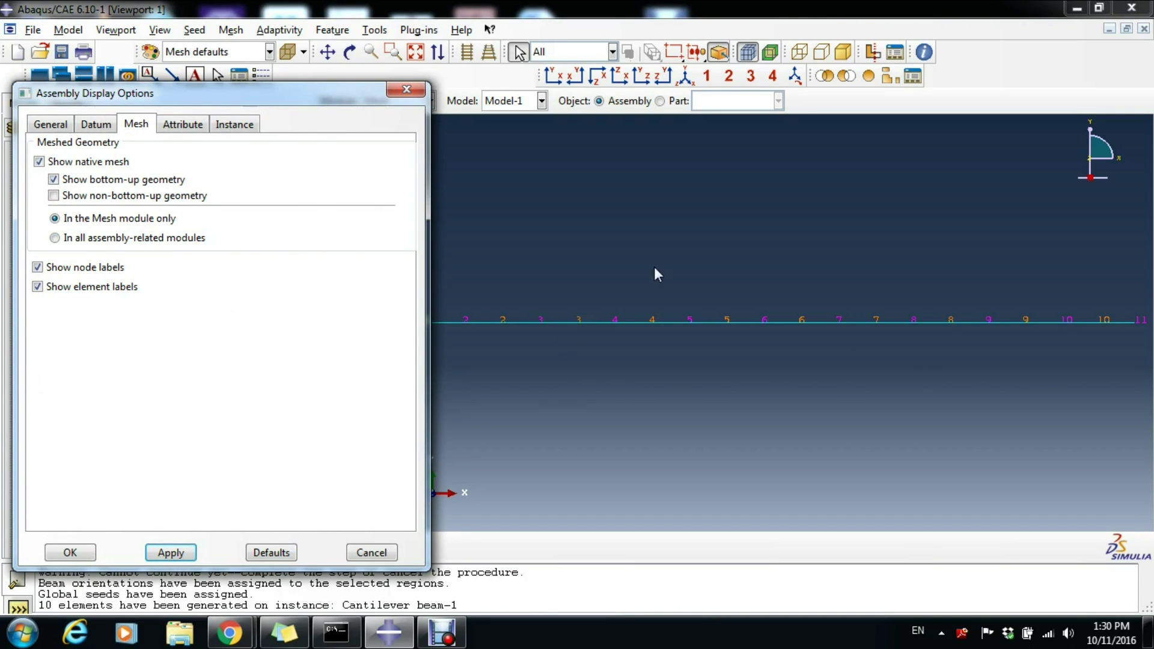
click(75, 268)
click(71, 291)
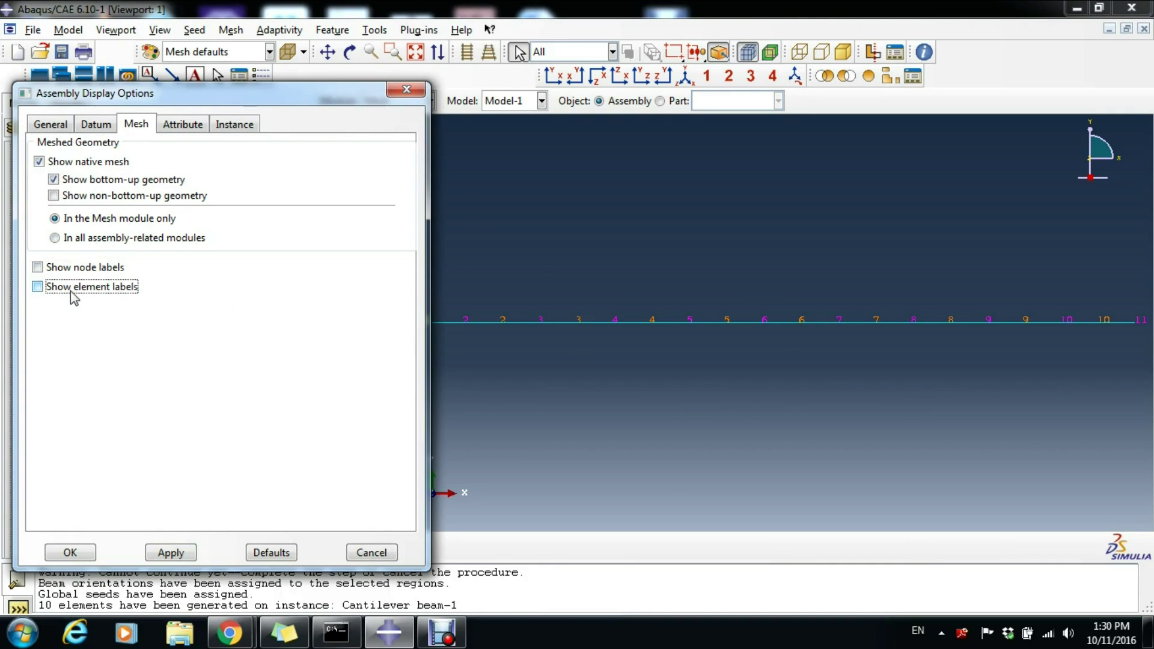
click(172, 553)
click(72, 550)
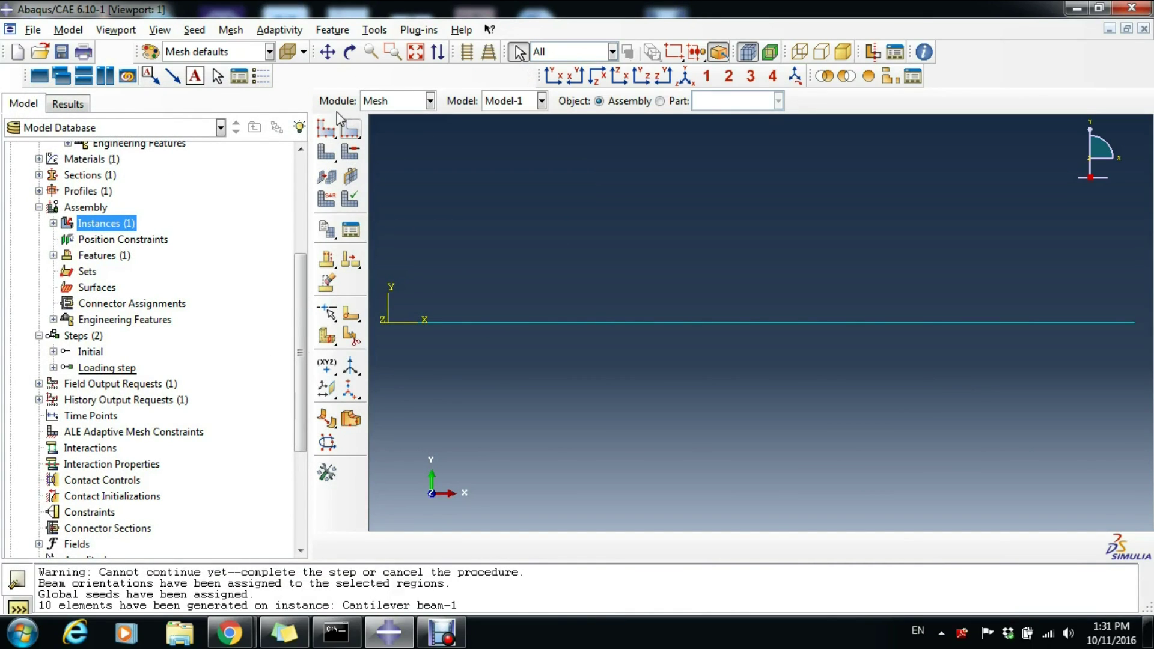
Step: Show the node and element labels on the beam mesh again
click(233, 31)
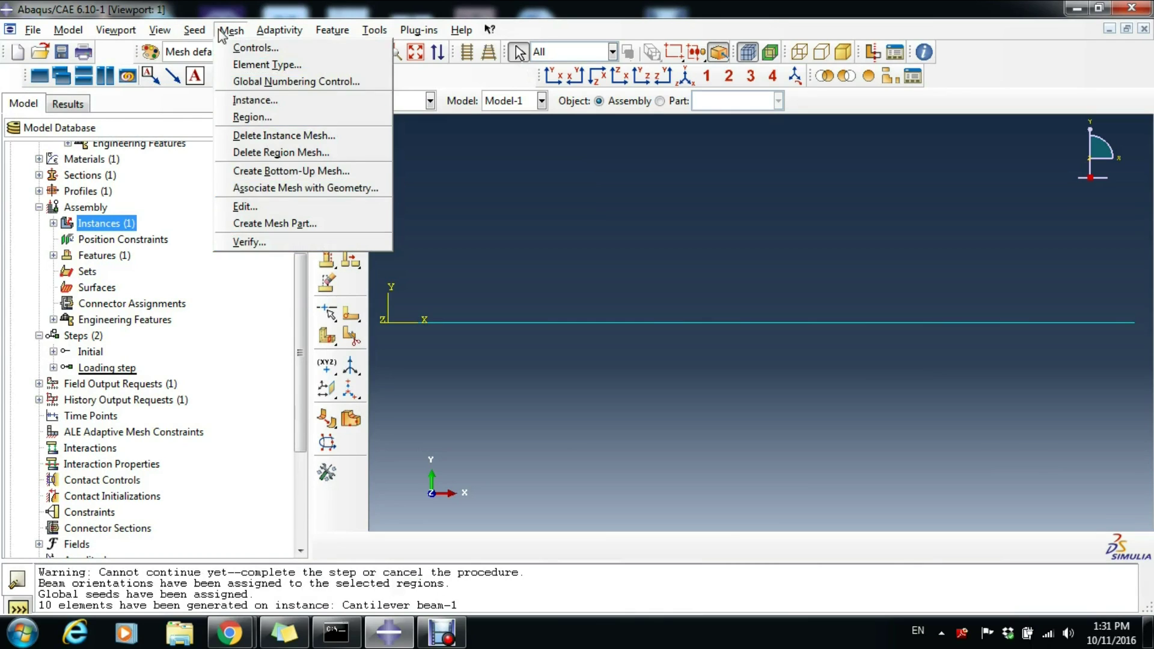
click(160, 30)
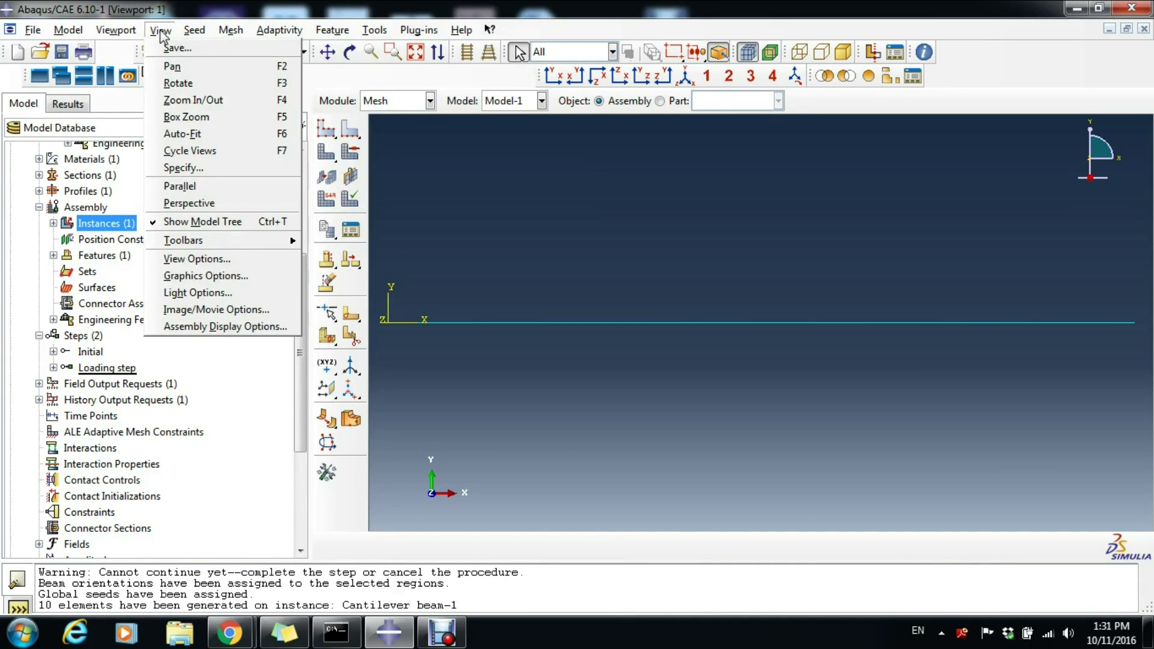
click(199, 327)
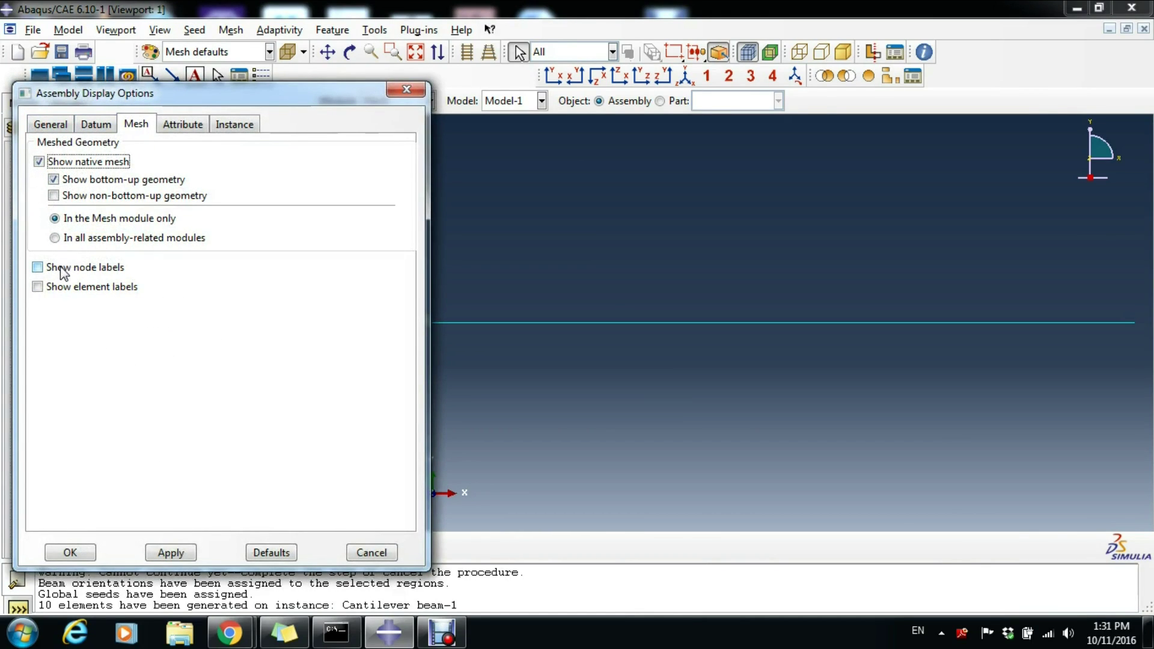
click(63, 268)
click(68, 287)
click(171, 554)
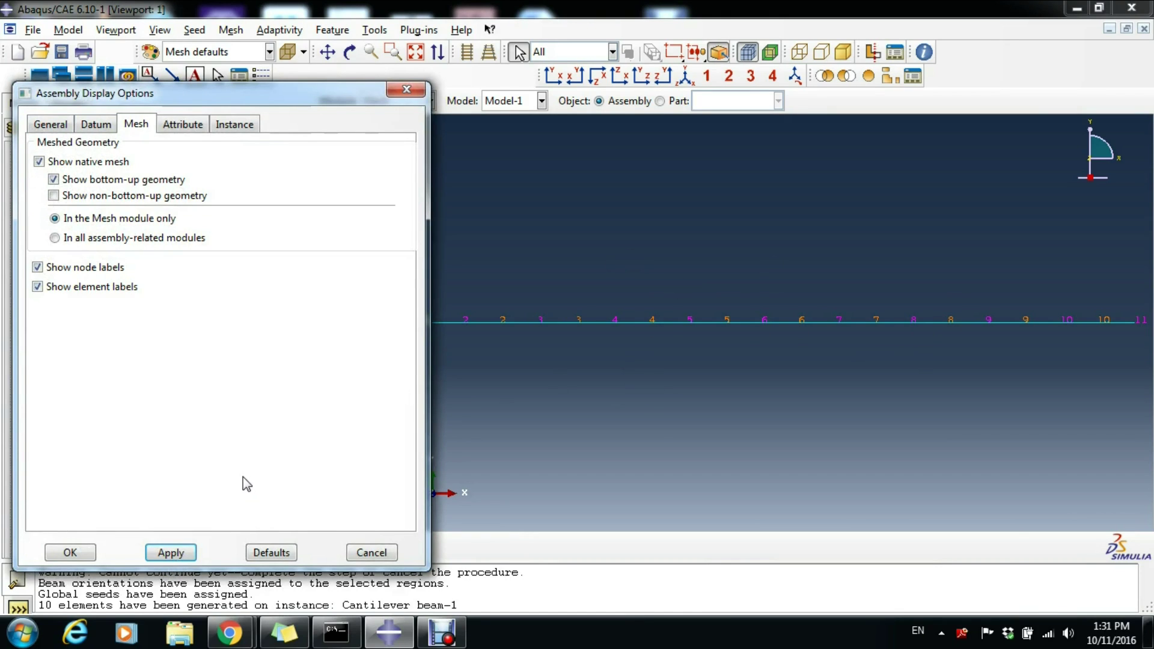
click(70, 552)
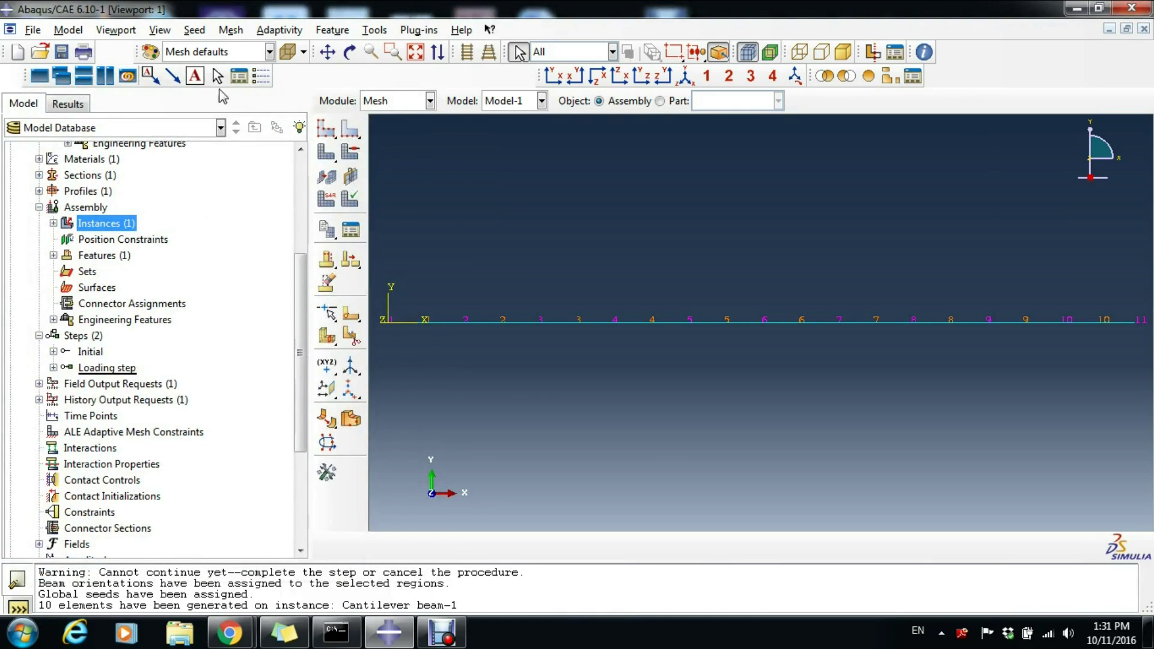
Step: Hide the node and element labels from the beam mesh for good
click(160, 30)
click(204, 325)
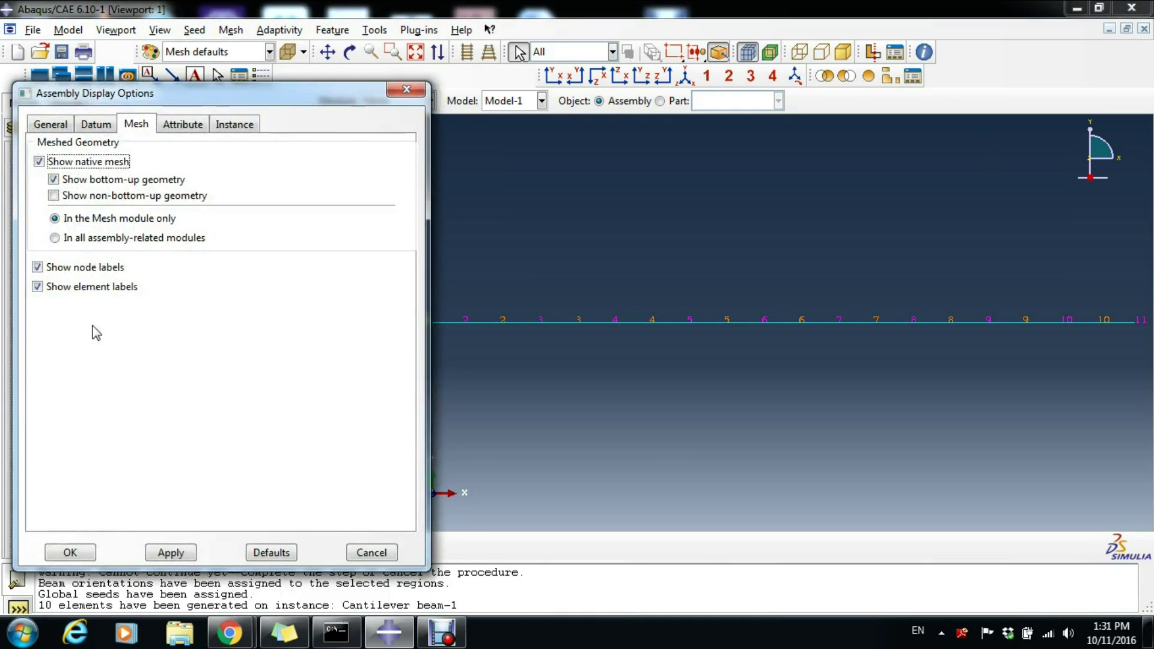
click(91, 267)
click(90, 287)
click(171, 552)
click(70, 553)
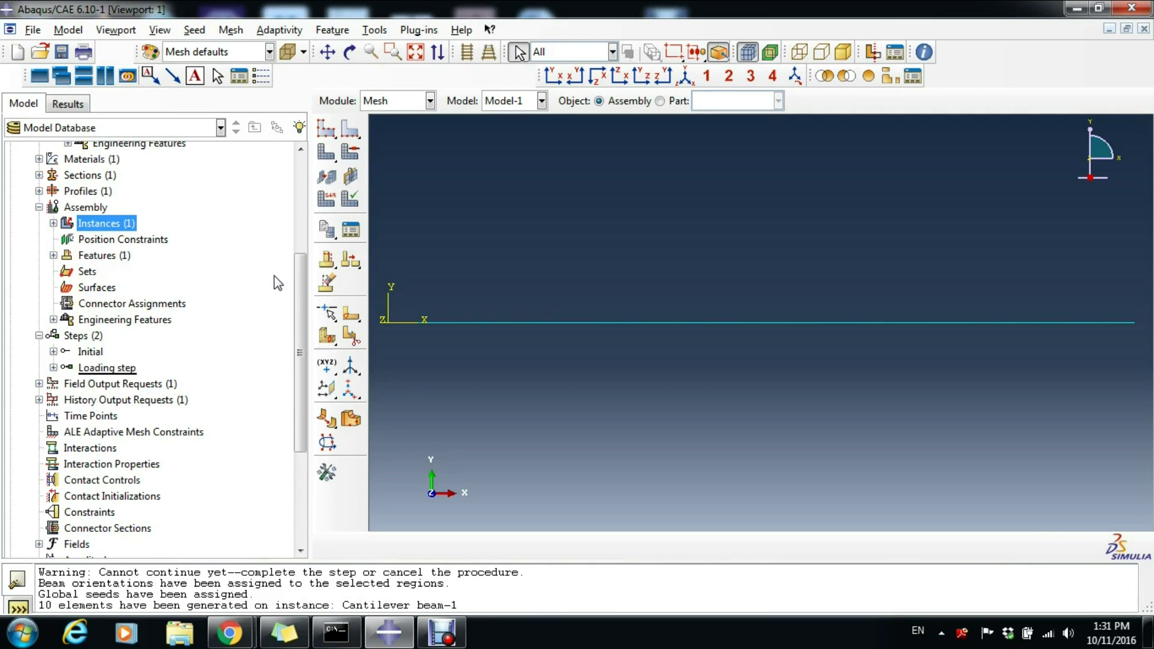
Step: Set the work directory to the Abaqus folder inside the tutorial folder
click(35, 34)
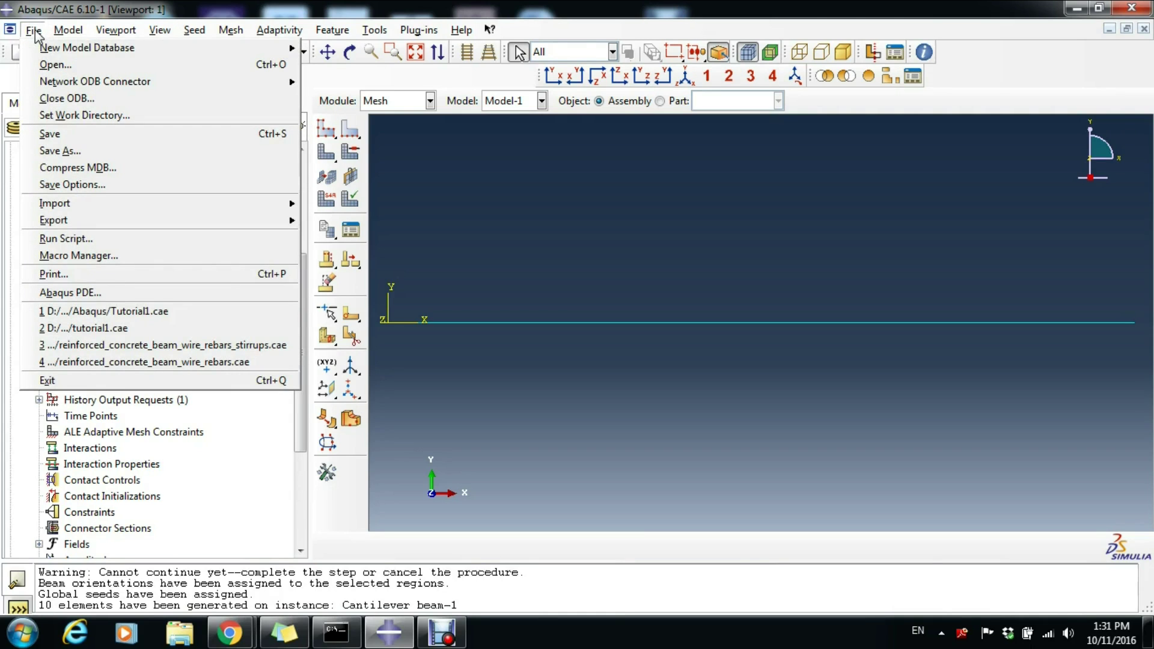
click(84, 115)
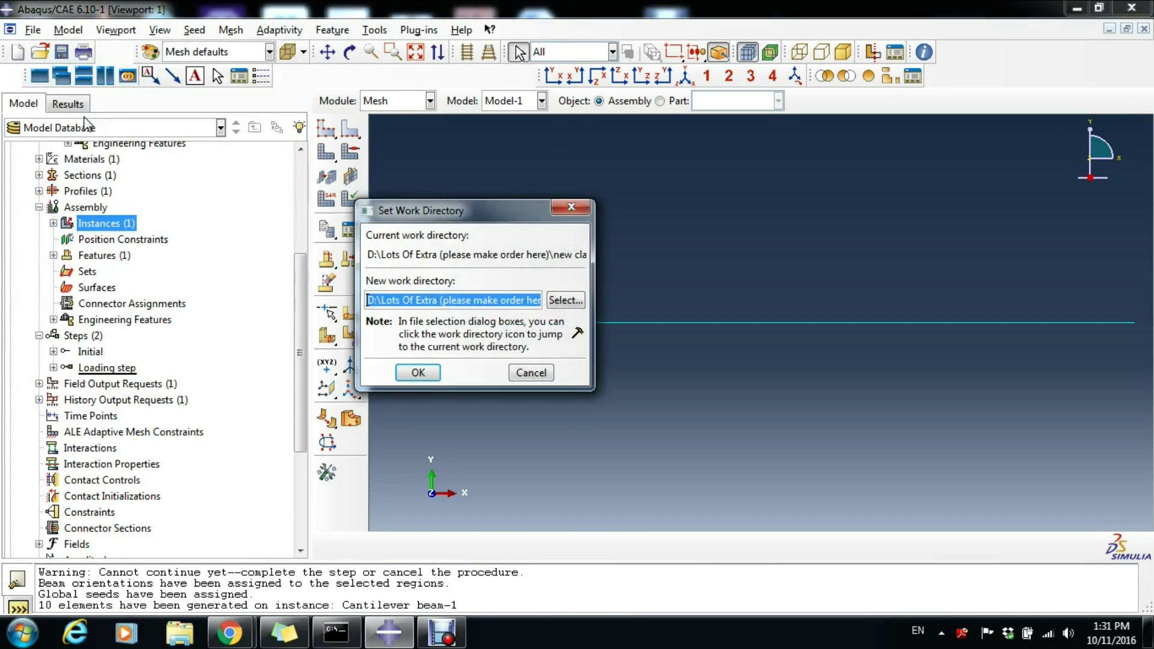
click(565, 300)
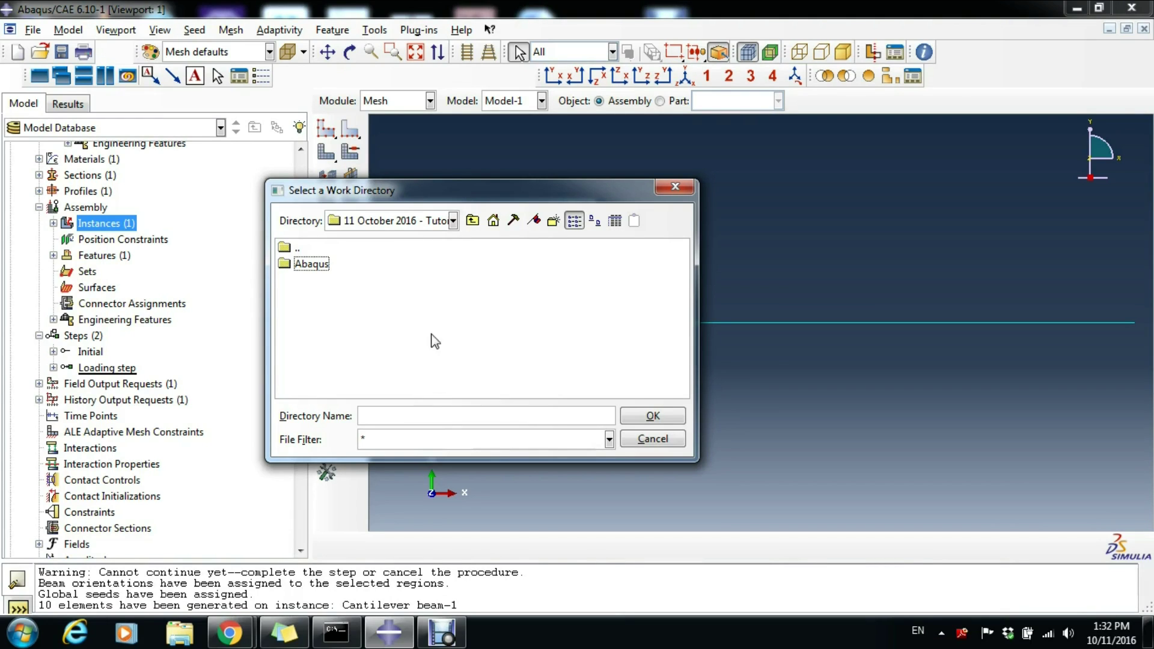
click(312, 265)
click(653, 416)
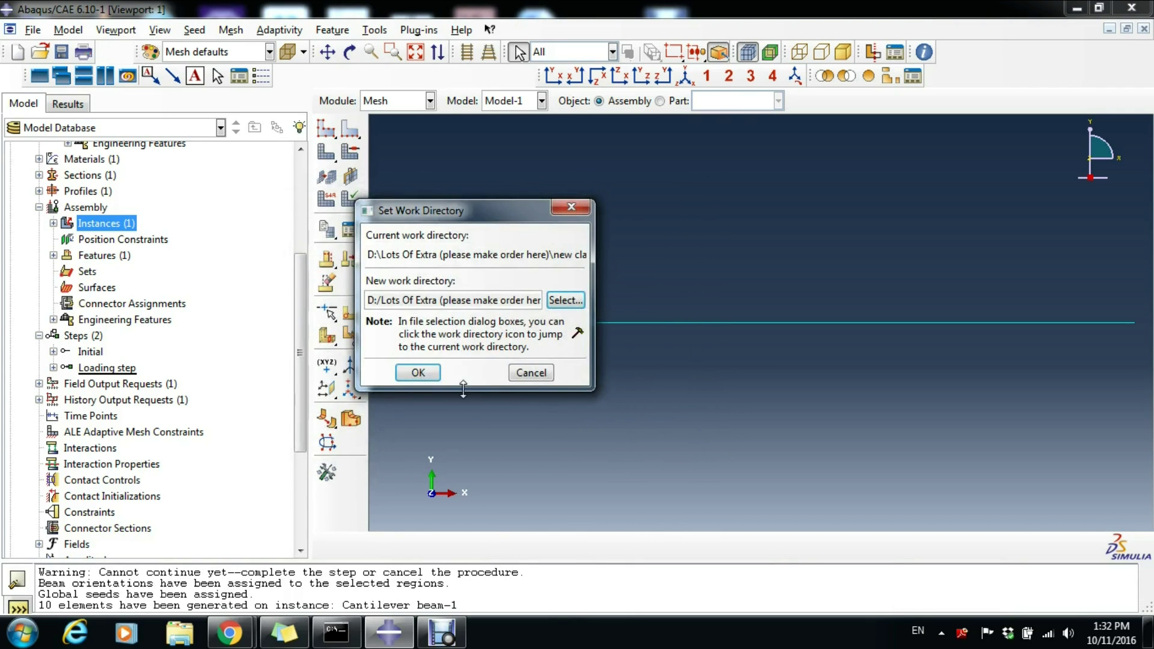
click(418, 373)
drag(299, 364, 298, 455)
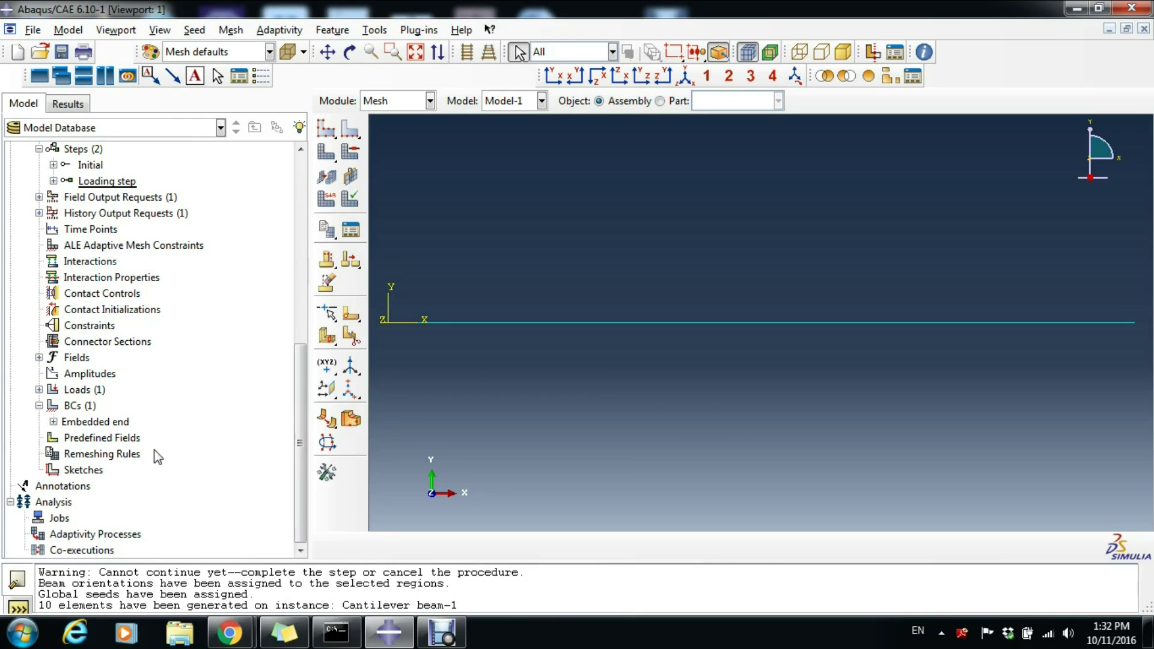
Step: Create a full-analysis job named 'Beam_analysis' for Model-1
double_click(58, 518)
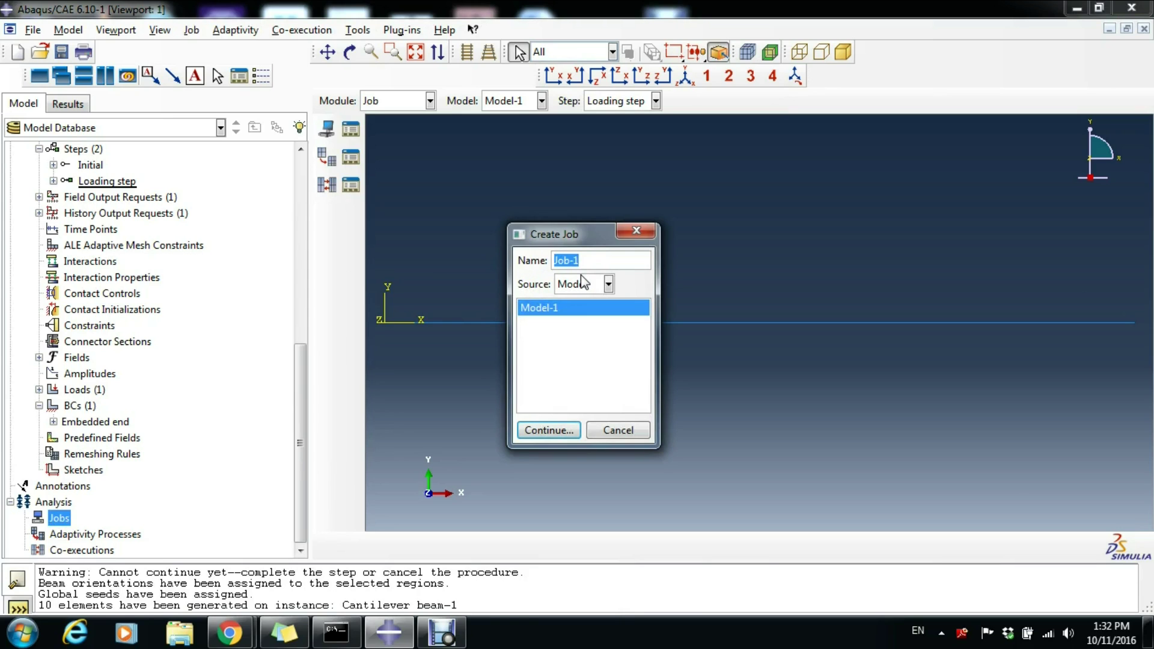
text(Beam_analysis)
click(544, 431)
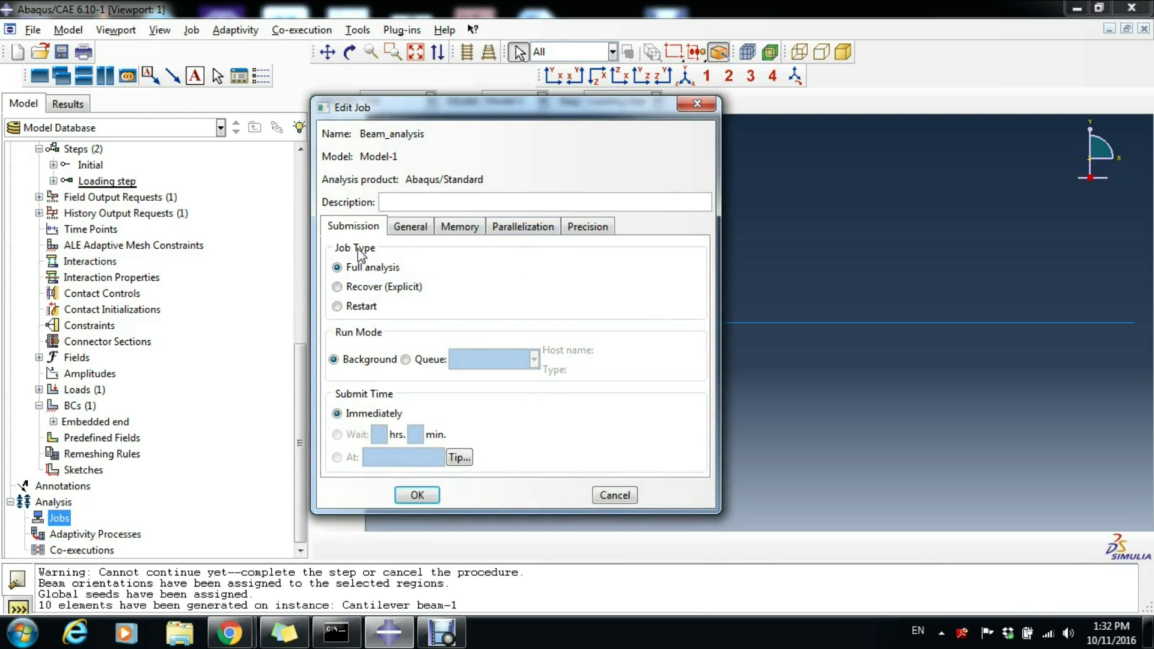
click(416, 497)
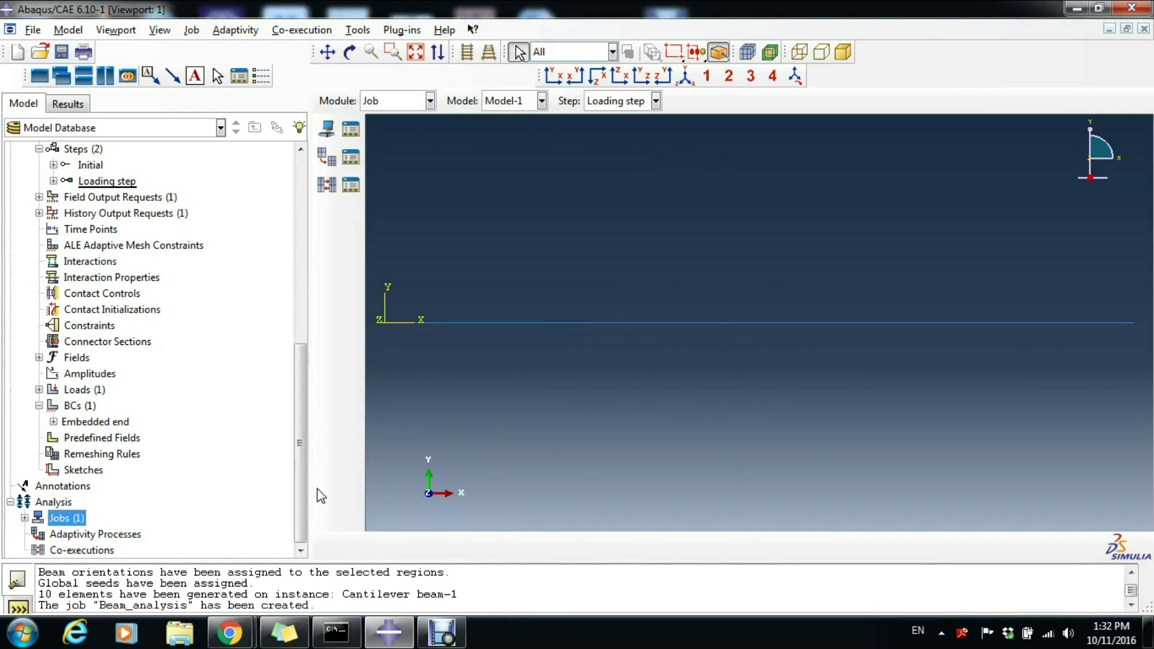
Step: Submit the Beam_analysis job and let it run to completion
click(25, 517)
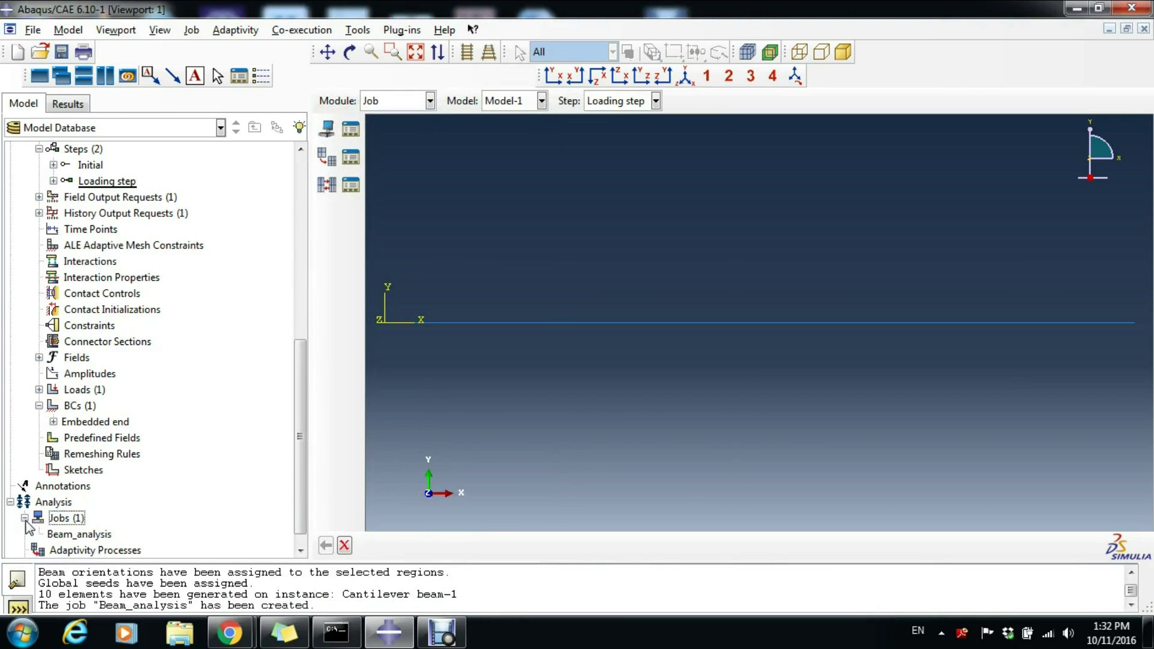
click(71, 537)
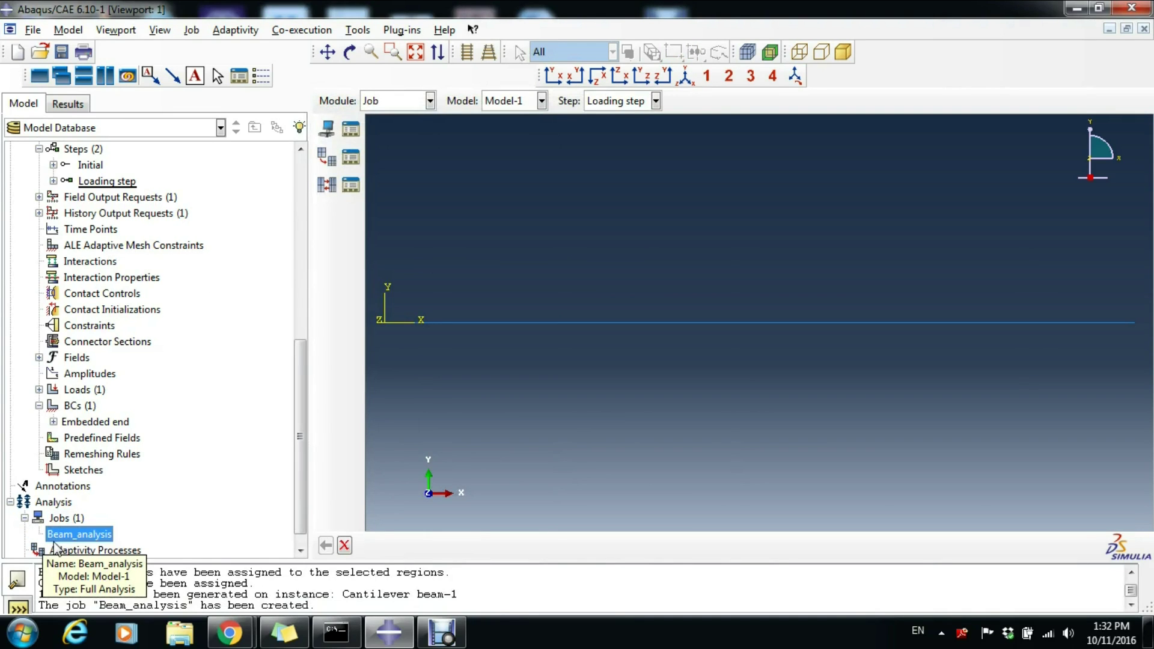
right_click(70, 534)
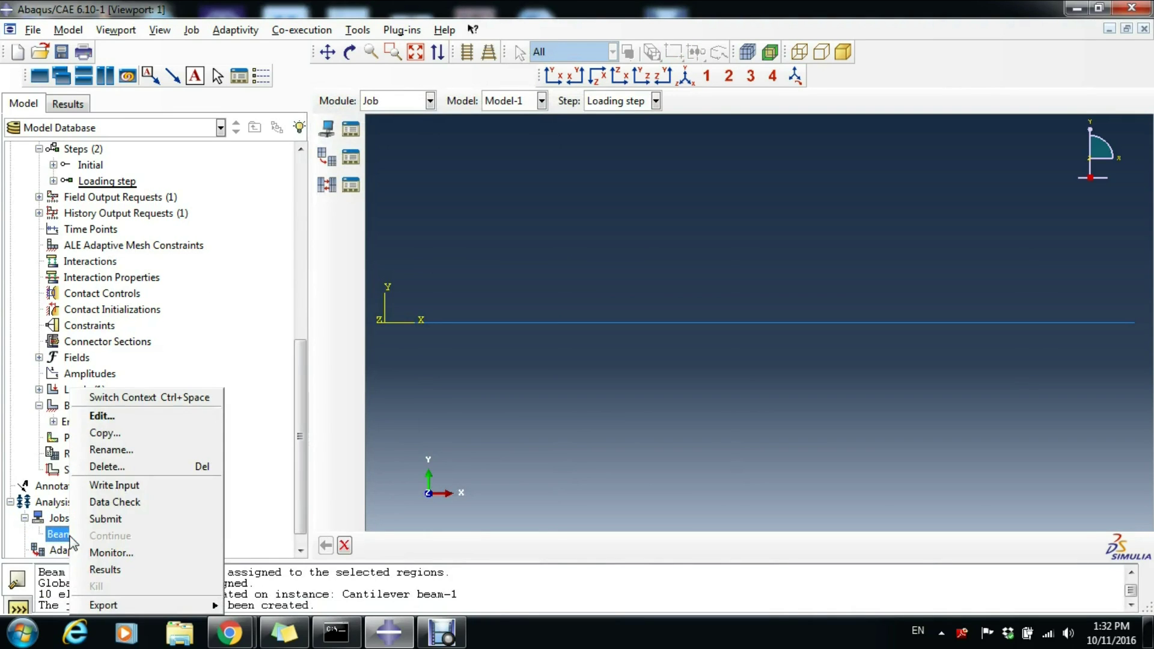
click(124, 521)
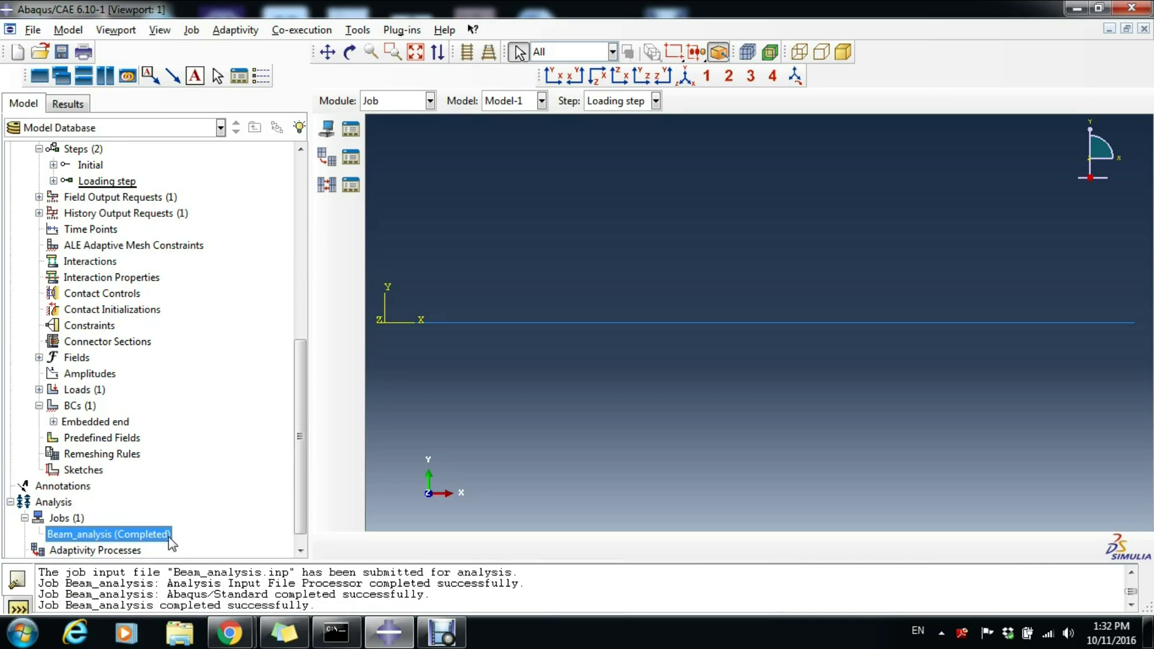
Step: Open the Beam_analysis job results, plot its deformed shape, and bring up ODB Display Options
right_click(148, 537)
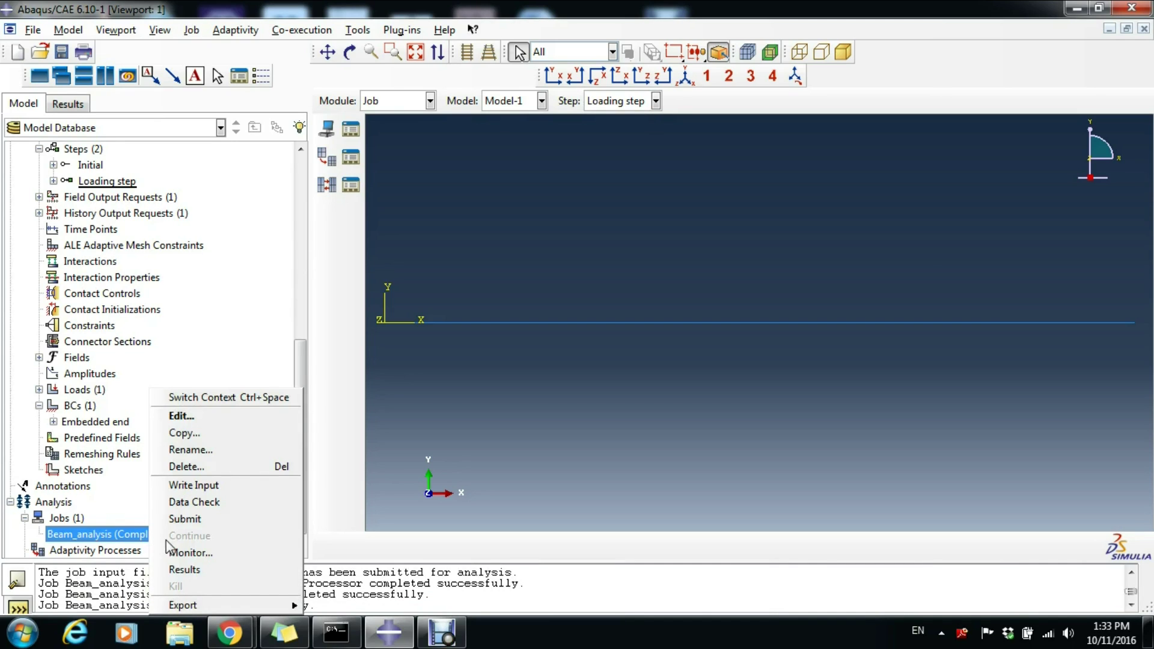
click(210, 569)
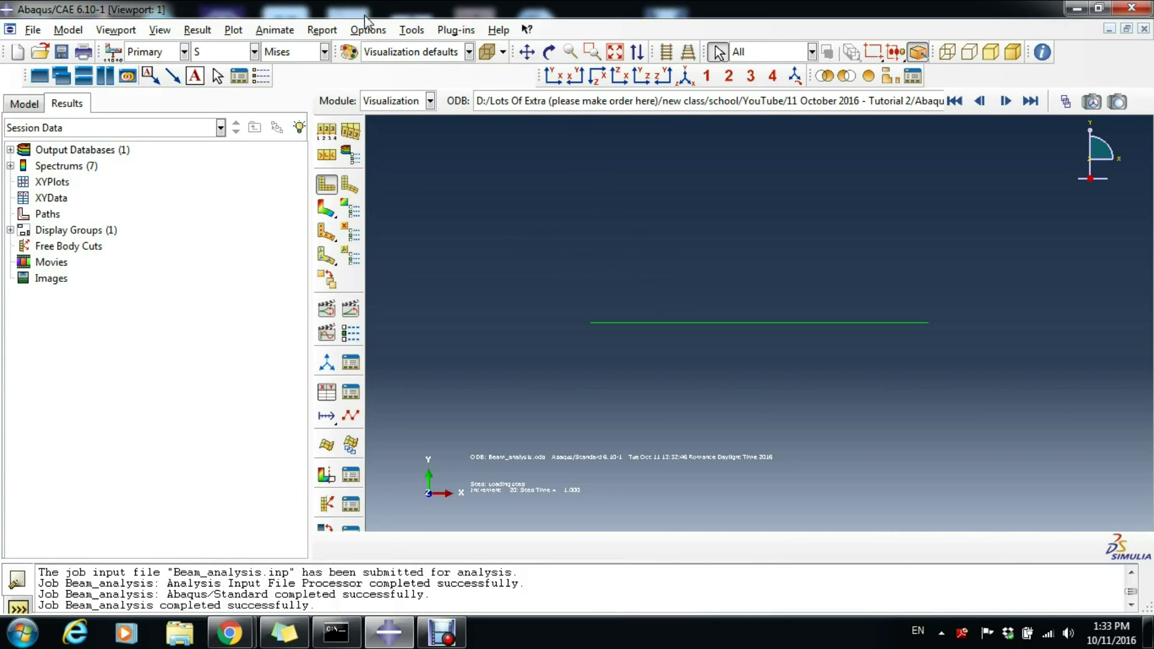
click(352, 189)
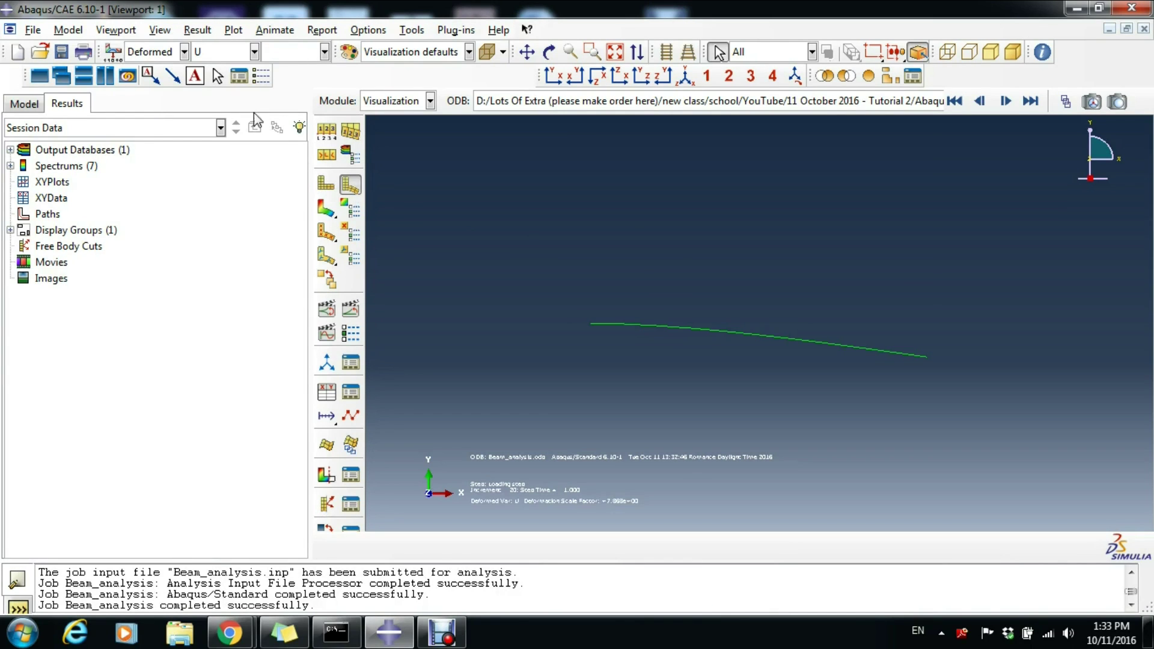
click(159, 30)
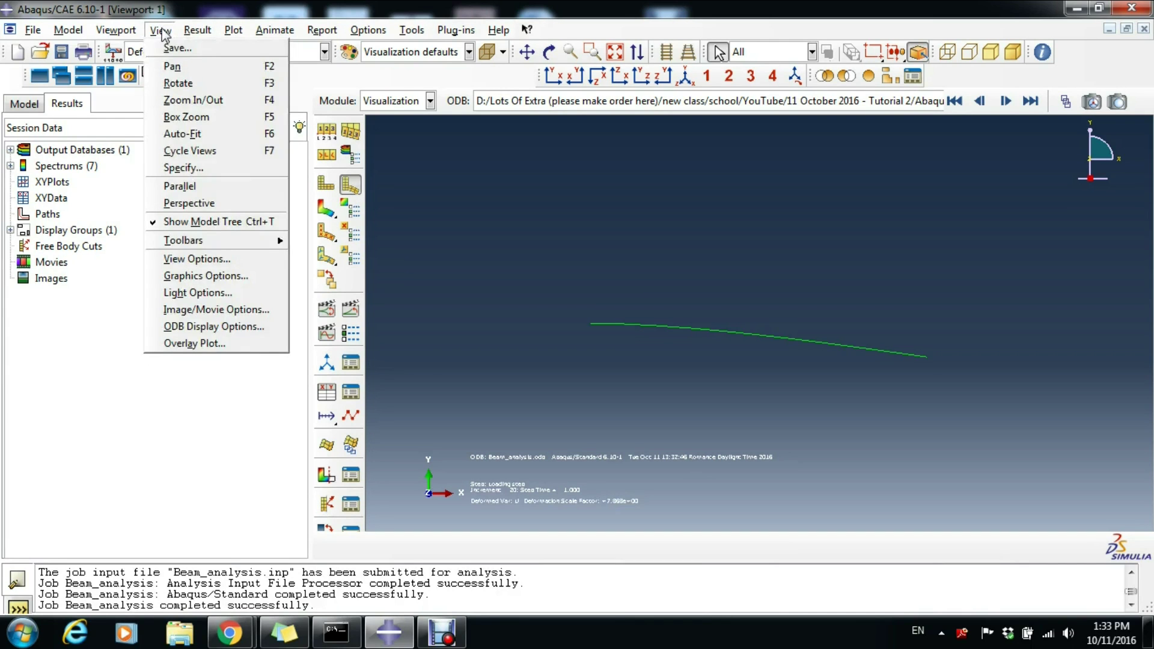
click(191, 327)
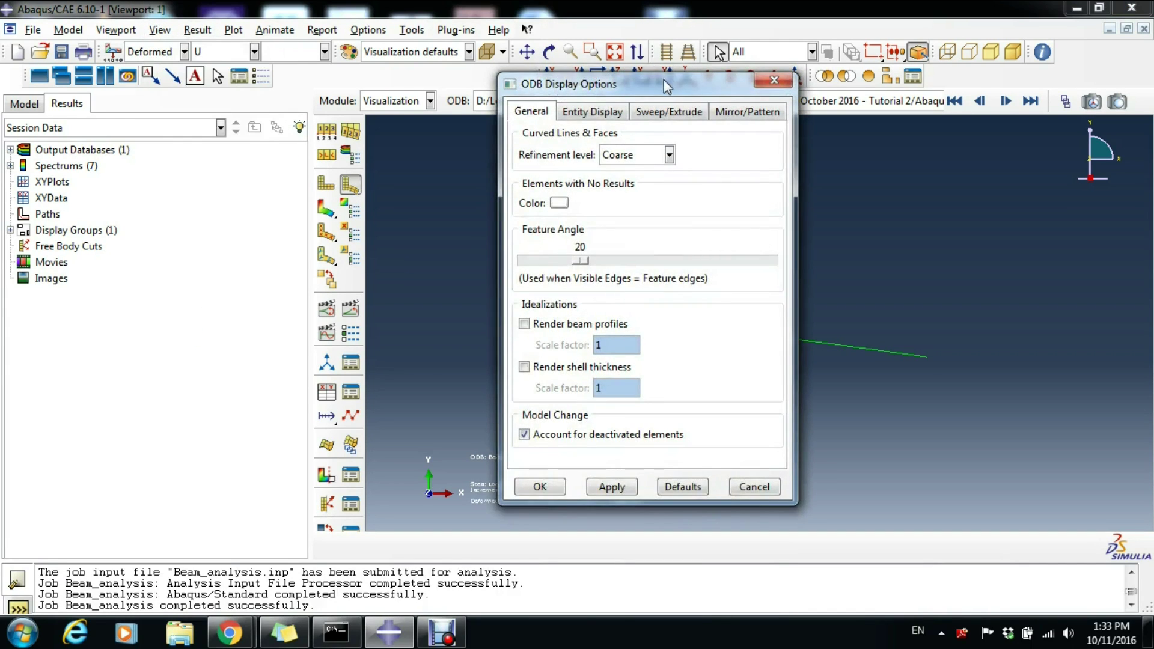
Step: Turn on Render beam profiles and orbit the view to see the I-section
drag(661, 85, 334, 87)
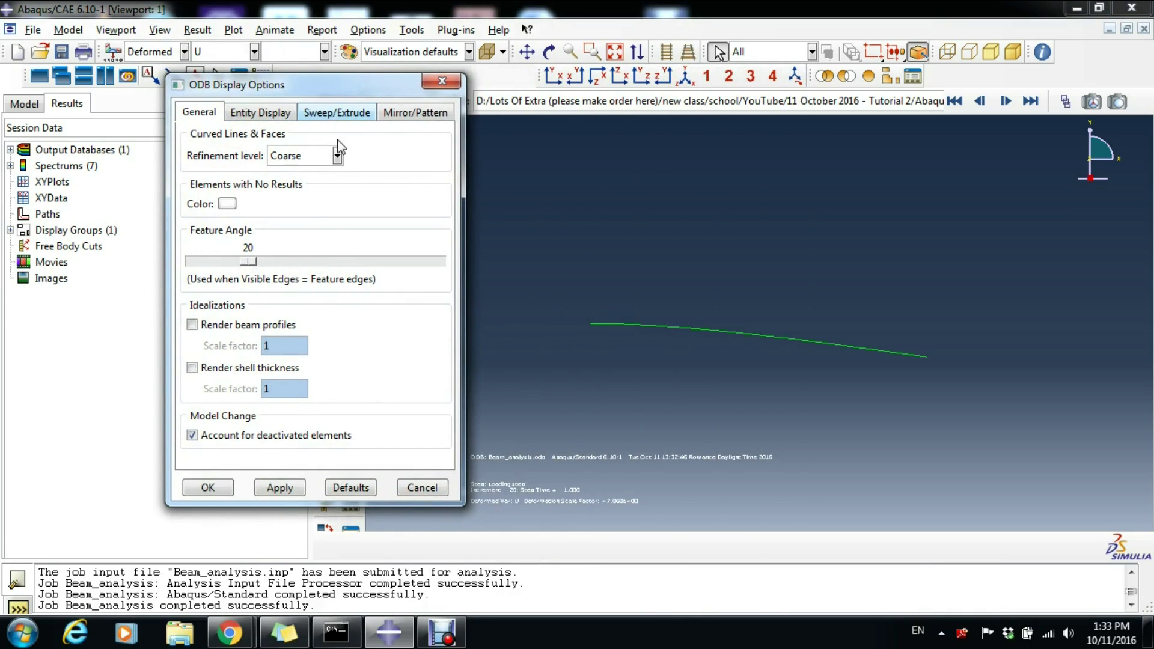
click(192, 325)
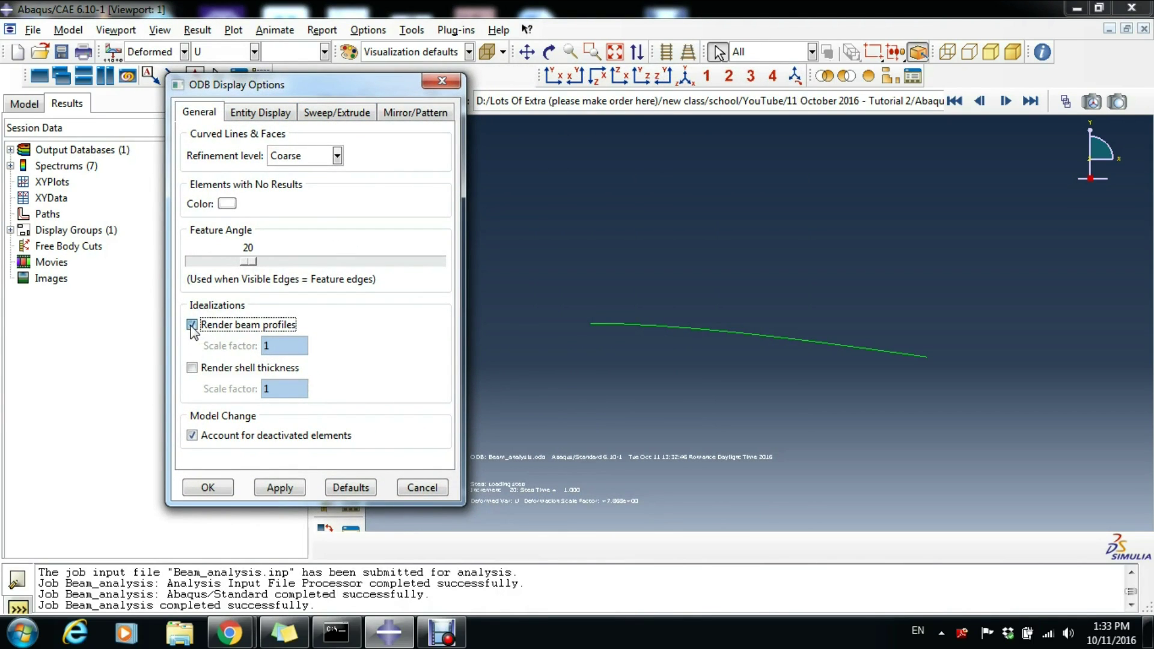
click(280, 488)
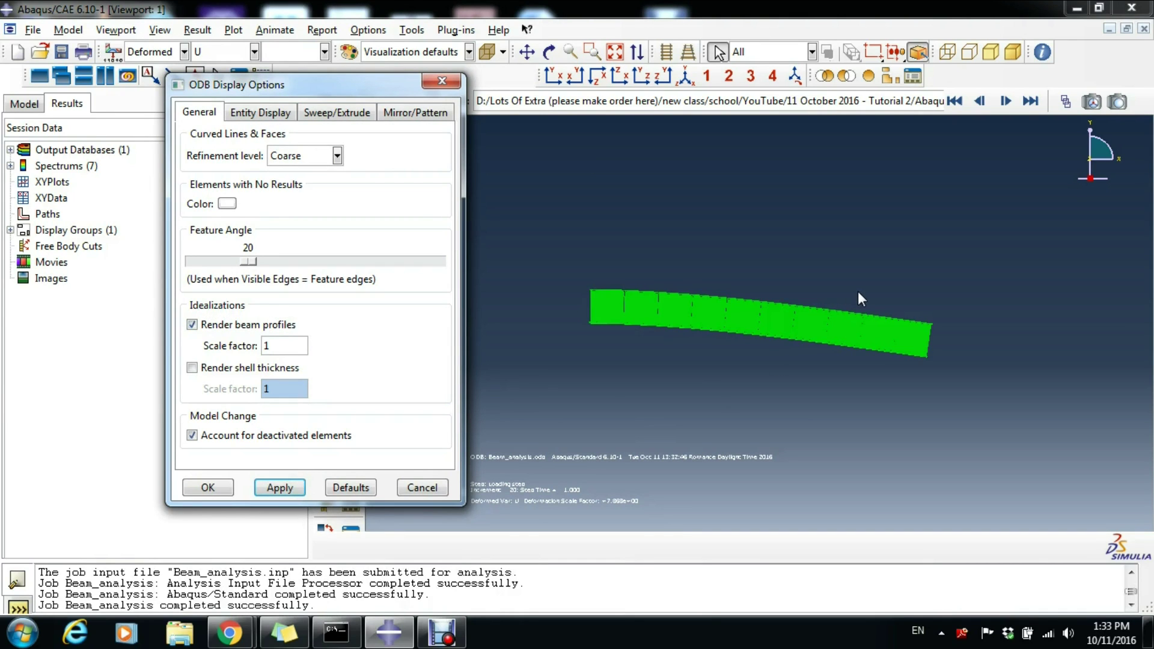
ctrl+alt+drag(864, 289, 836, 368)
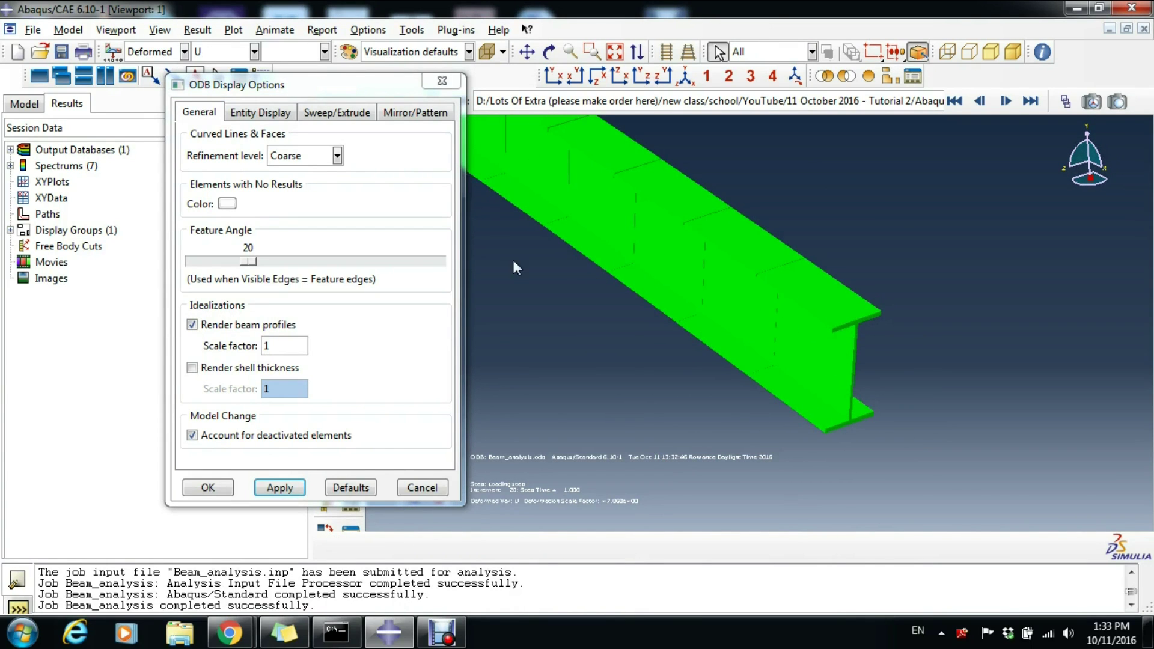
Step: Switch to the isometric view and replot the deformed shape as a 3-D I-beam
drag(368, 88, 214, 270)
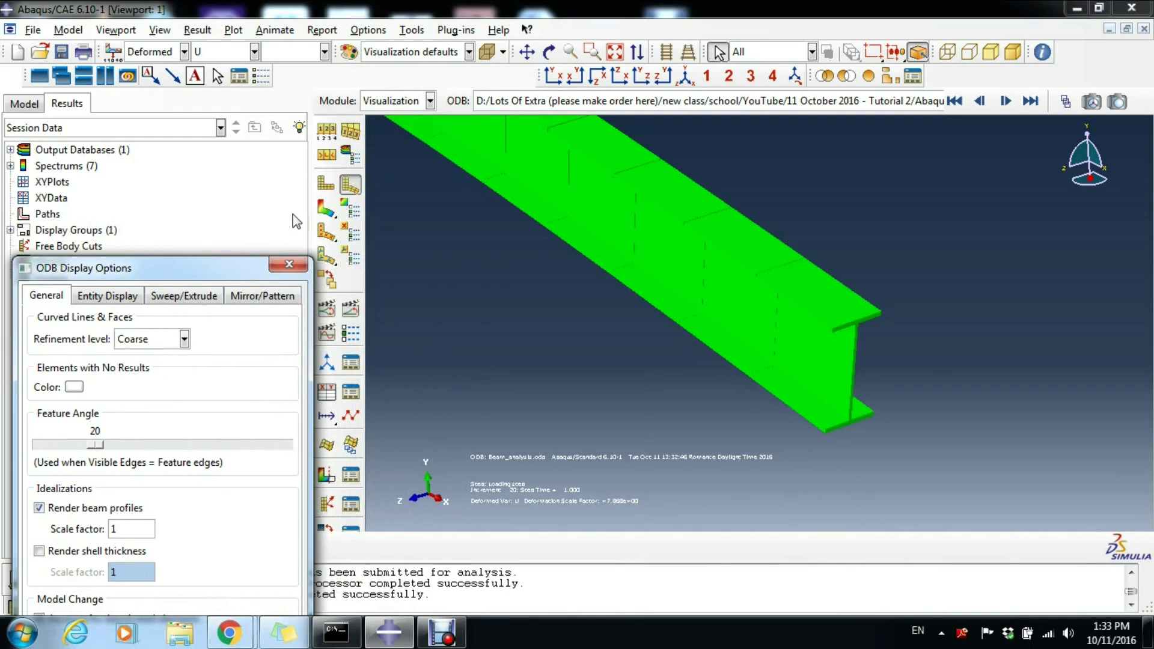
click(326, 183)
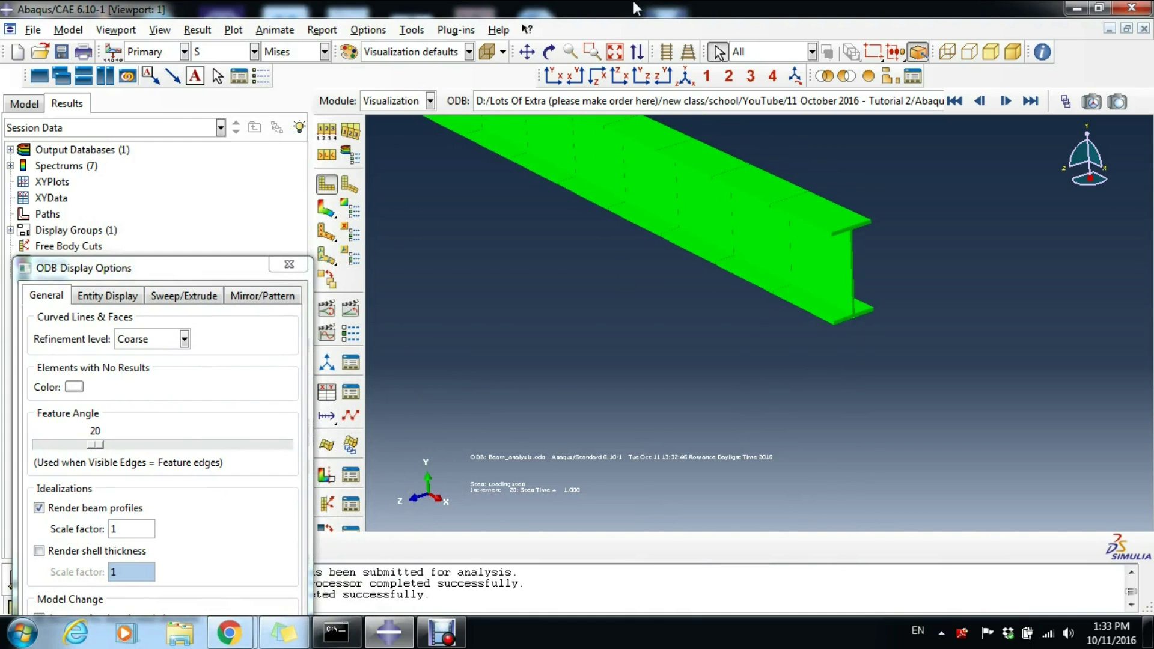
click(794, 76)
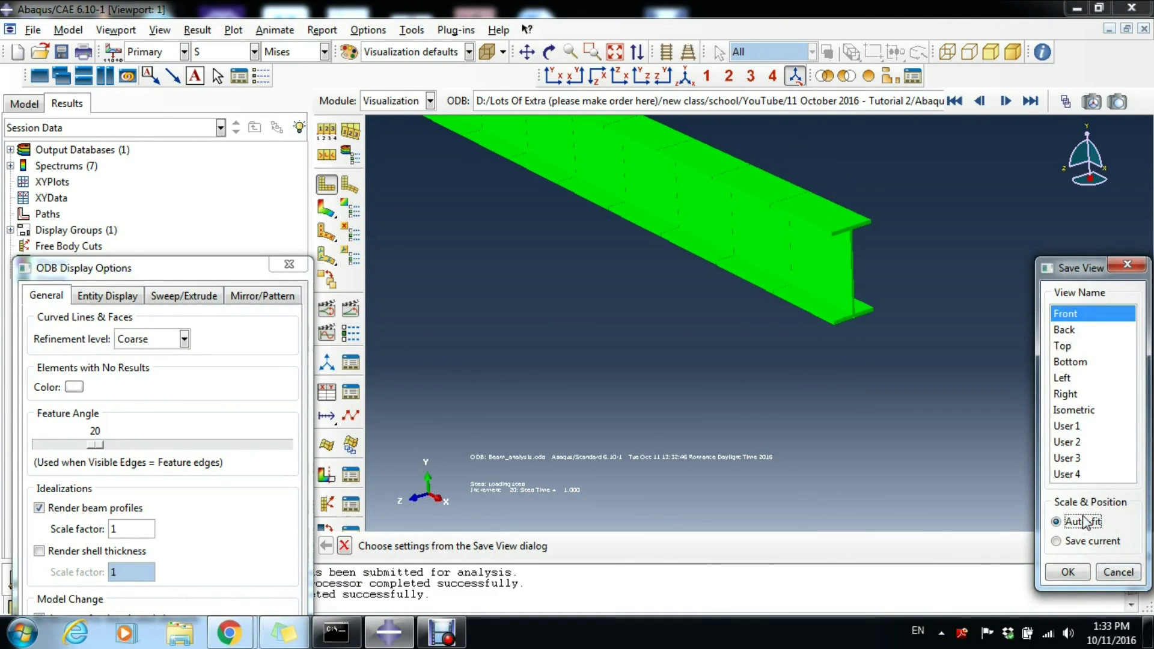
click(1114, 570)
click(685, 77)
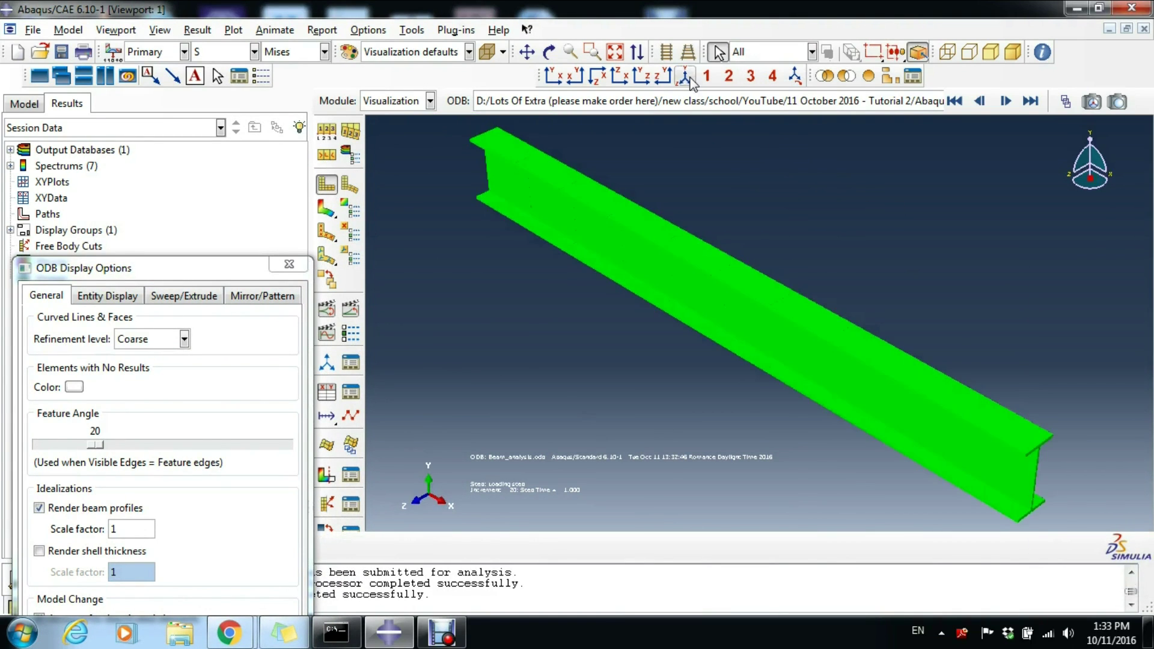
click(352, 189)
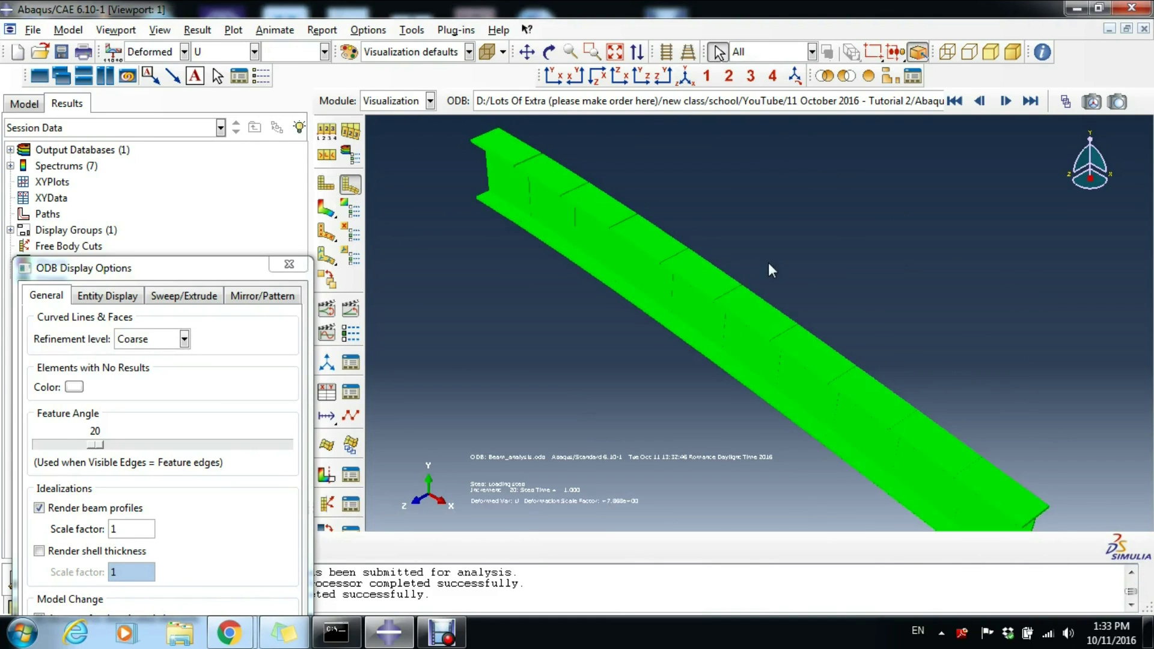
Step: Dismiss the contour-plot error and uncheck Render beam profiles so the beam draws as a line
click(325, 208)
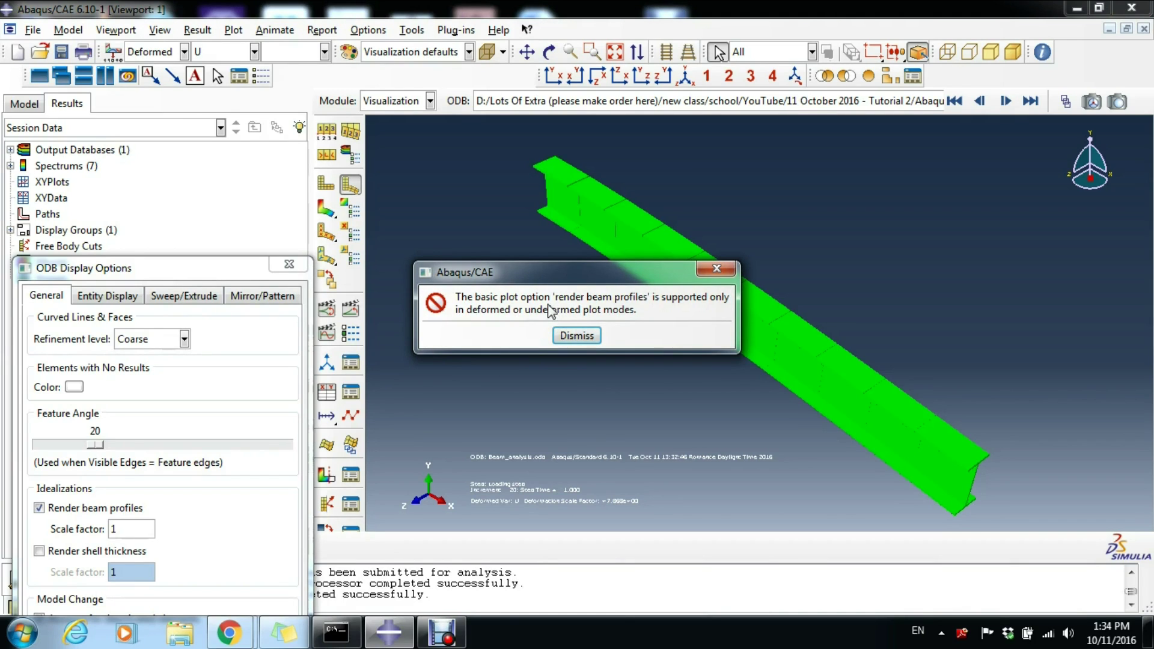
click(575, 337)
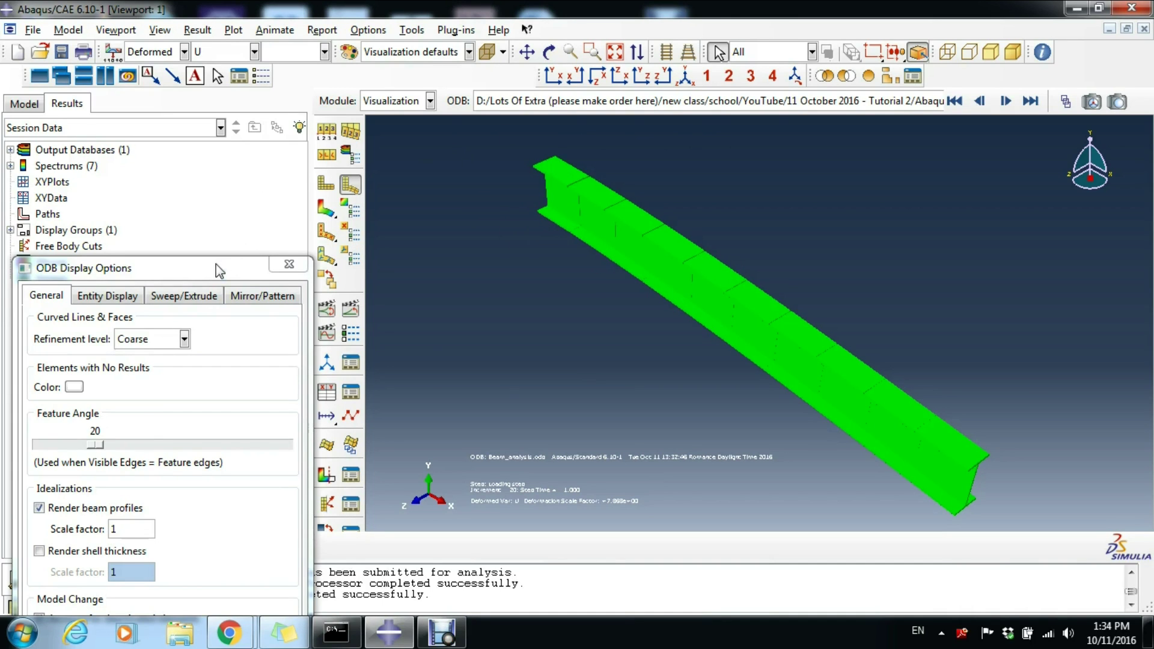
drag(215, 264, 498, 139)
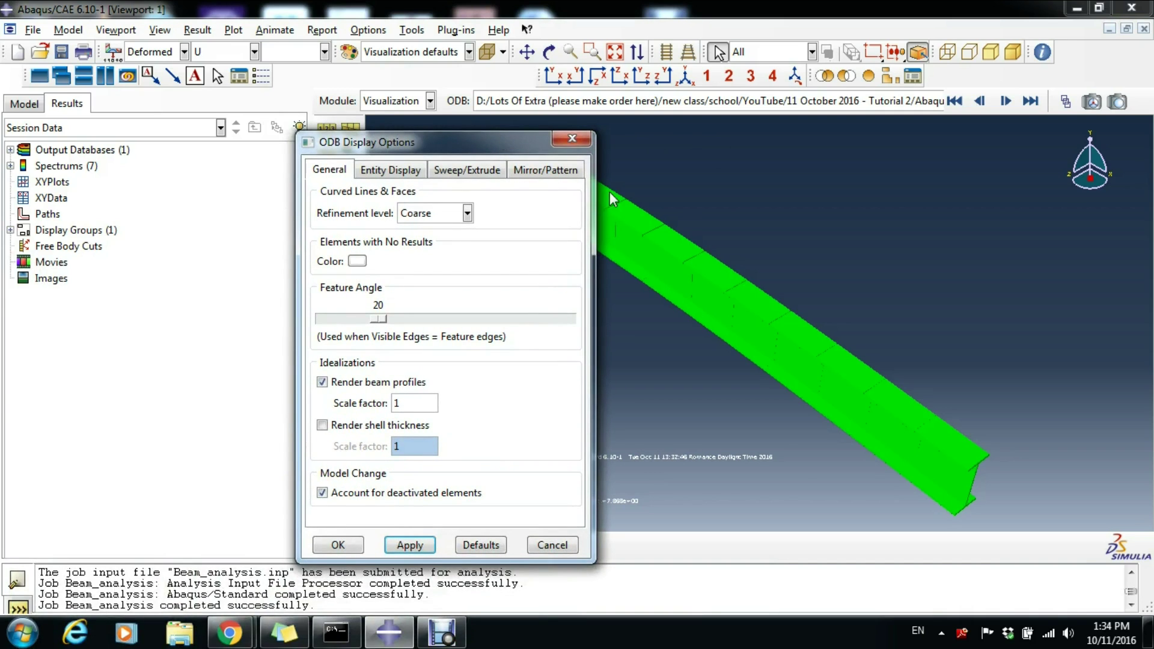
click(322, 382)
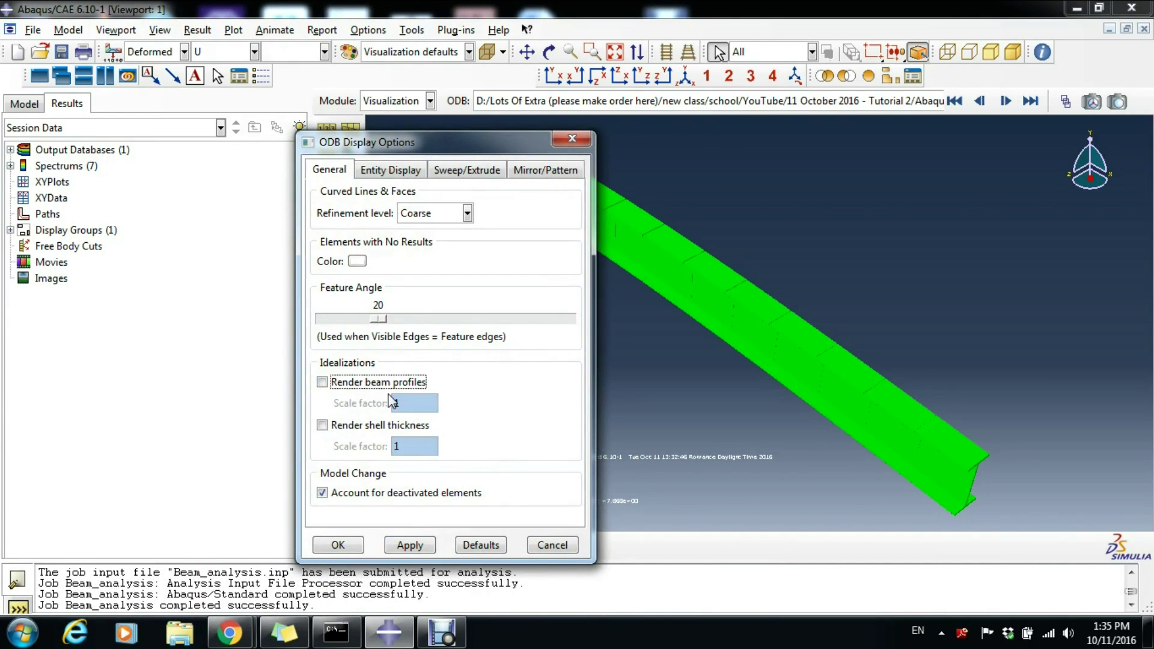
click(418, 545)
click(338, 545)
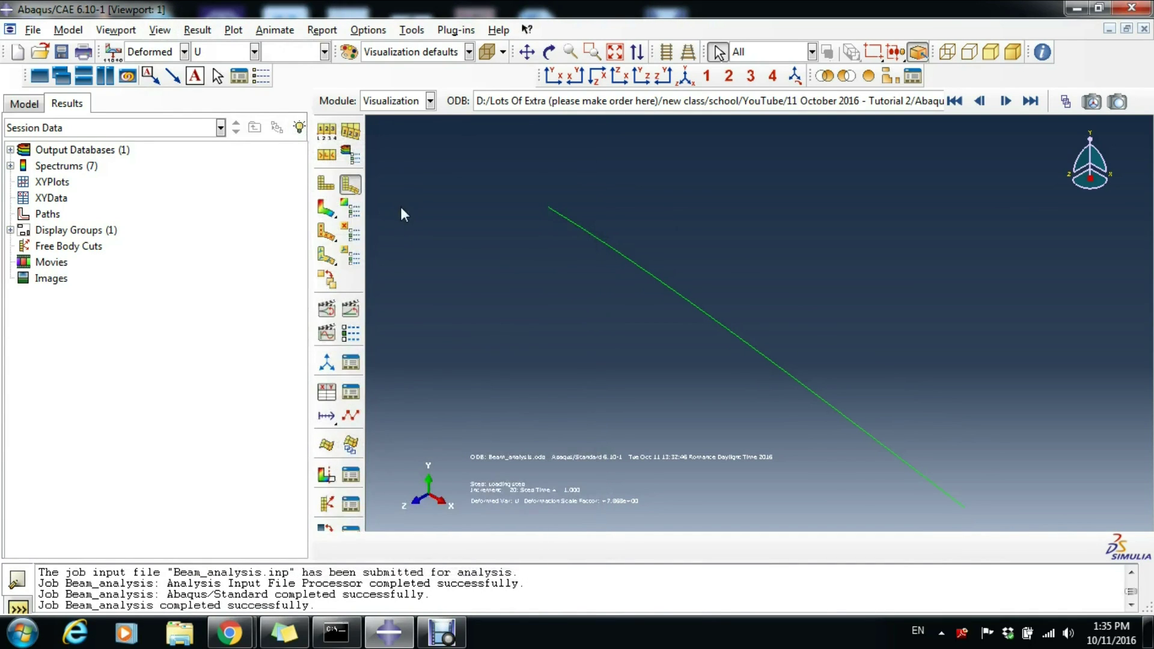
Step: Plot Mises contours and set 12-point Verdana for the legend, triad, title and state blocks
click(326, 210)
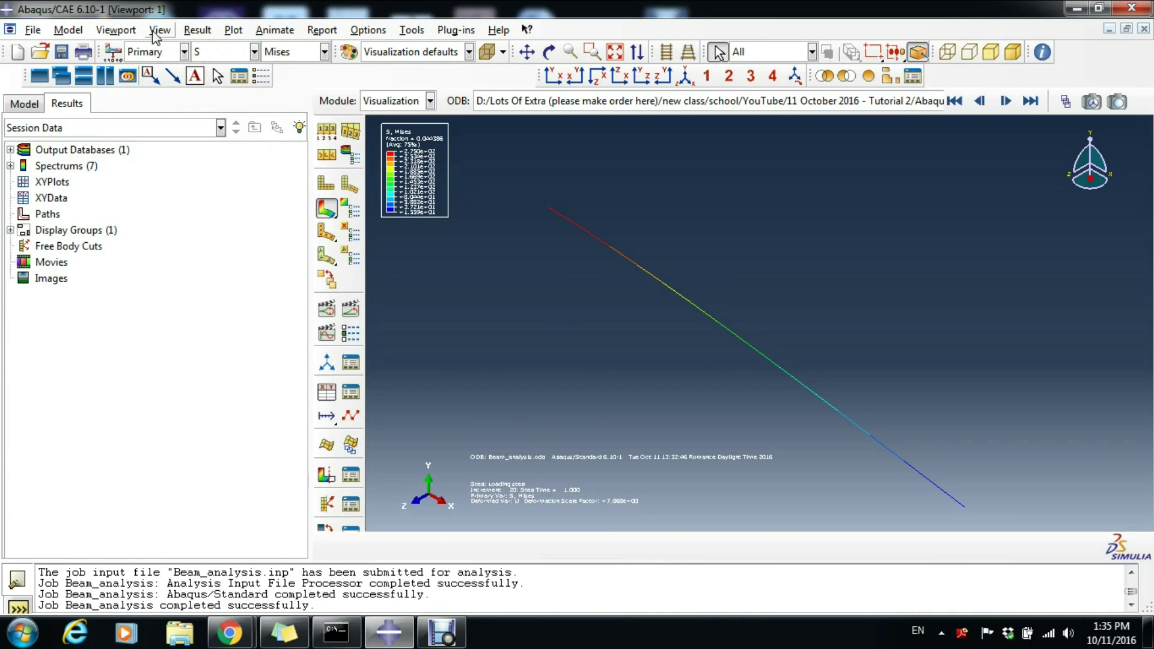
click(116, 30)
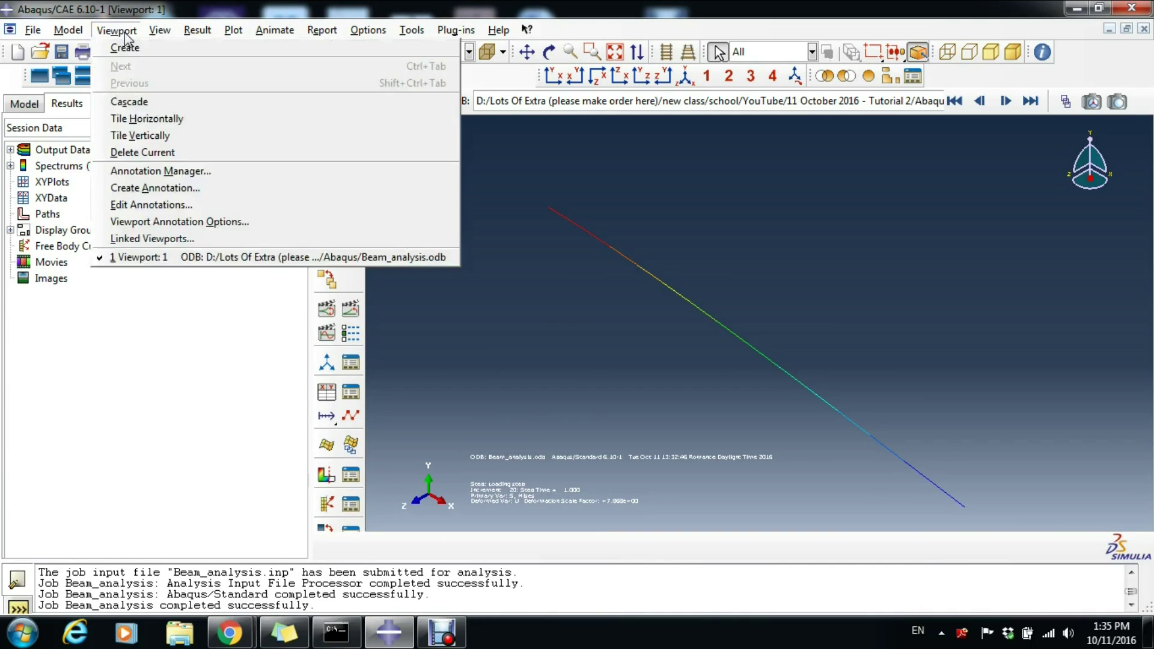
click(165, 224)
click(640, 215)
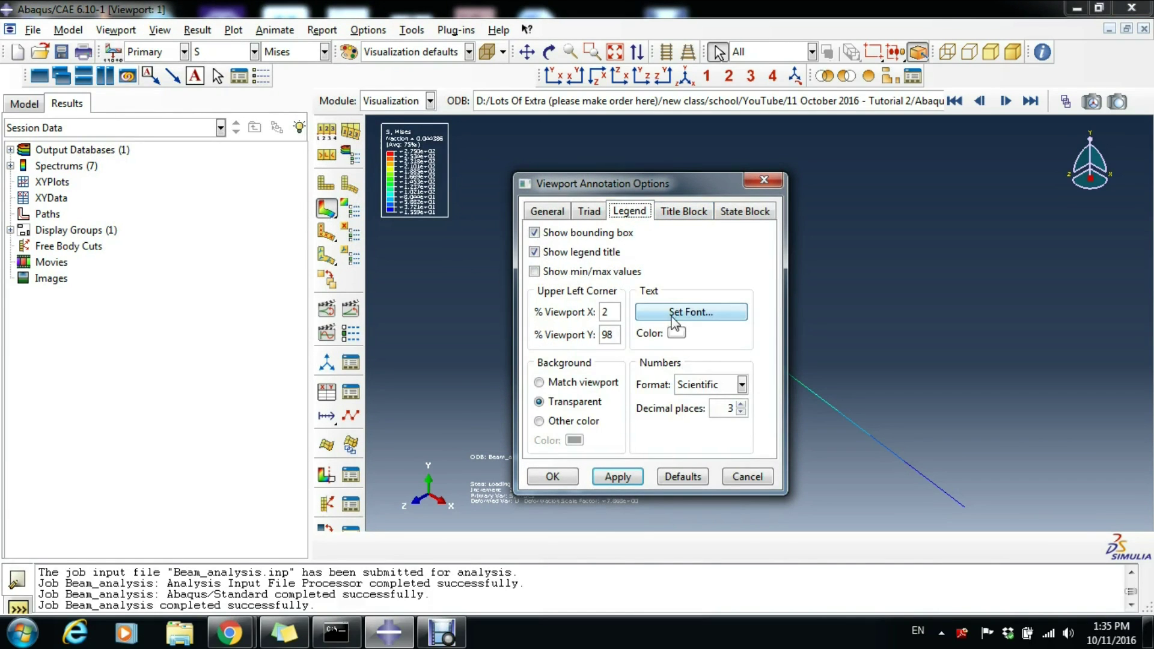
click(668, 312)
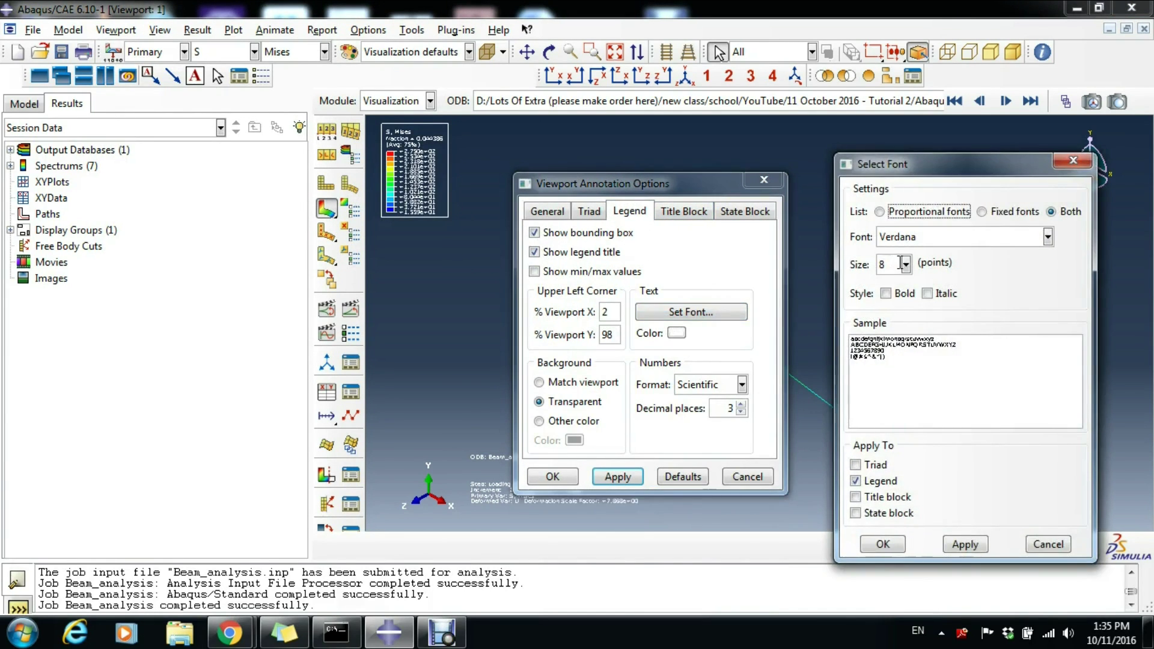
click(904, 264)
click(894, 323)
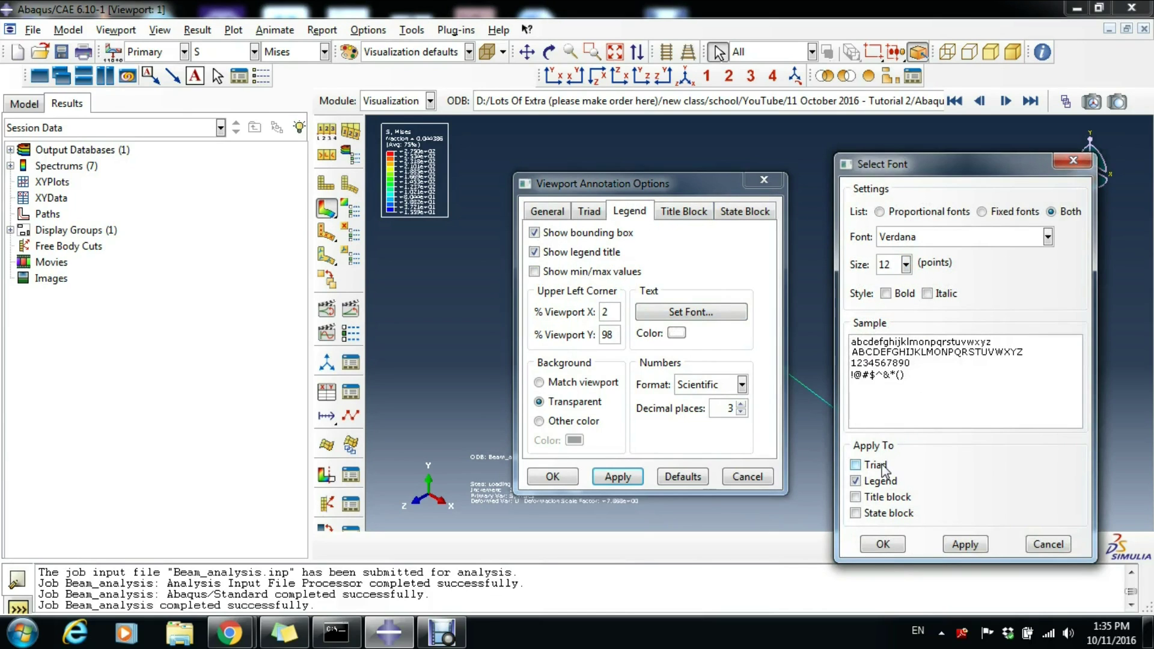
click(878, 465)
click(877, 496)
click(859, 513)
click(965, 544)
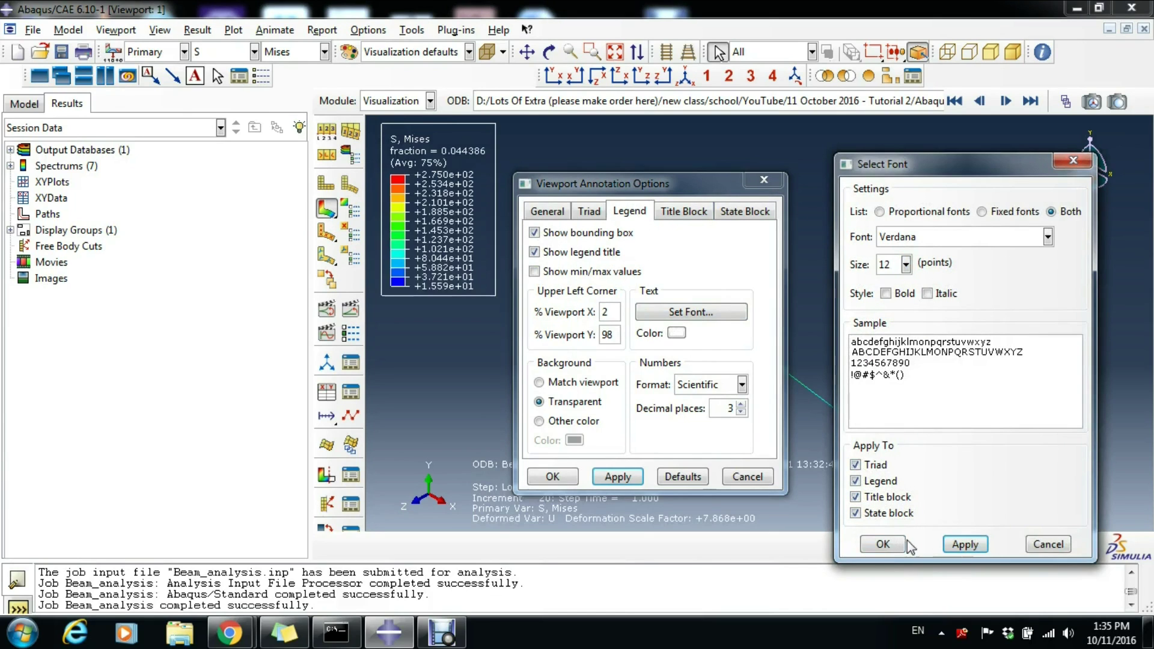
click(883, 544)
Step: Check the Loading step frame selector and reposition the Viewport Annotation Options dialog
mouse_move(645, 190)
mouse_down()
mouse_move(301, 198)
mouse_move(336, 193)
mouse_move(293, 220)
mouse_up()
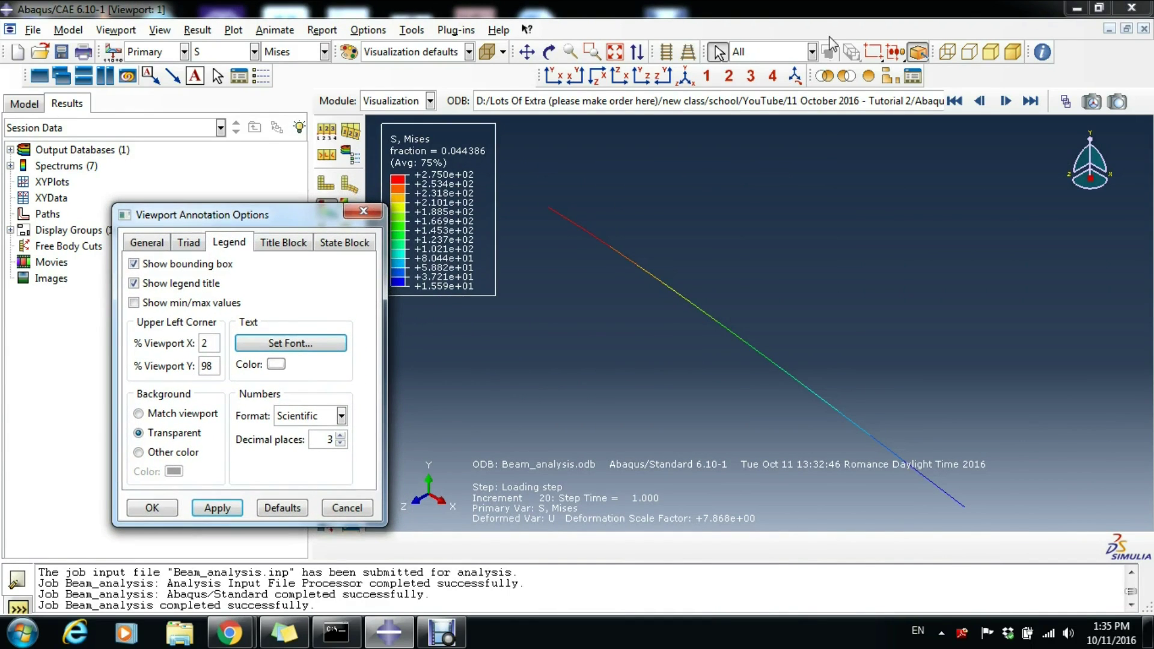
click(1065, 102)
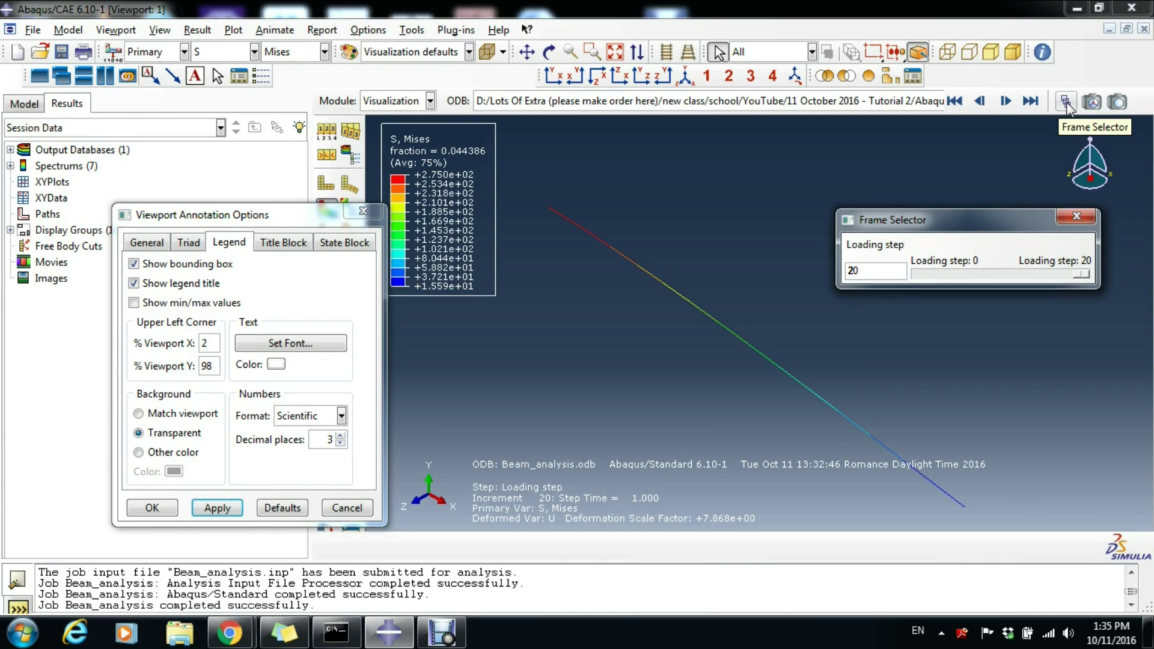
click(1076, 216)
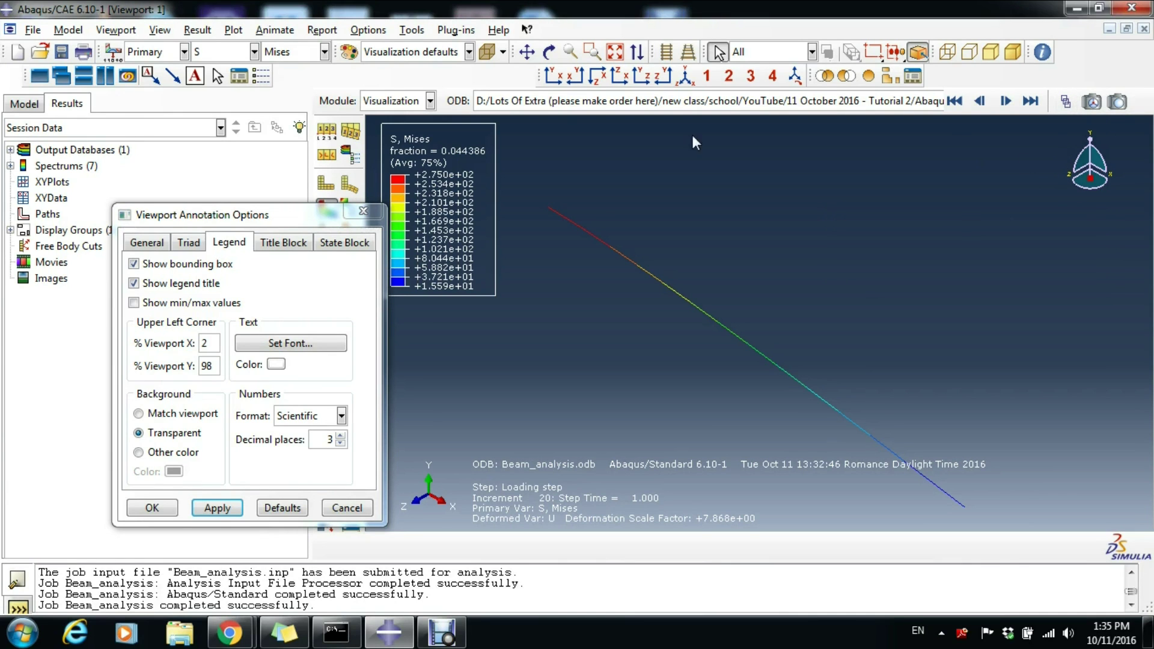
mouse_move(279, 205)
mouse_down()
mouse_move(527, 148)
mouse_move(916, 108)
mouse_move(919, 173)
mouse_up()
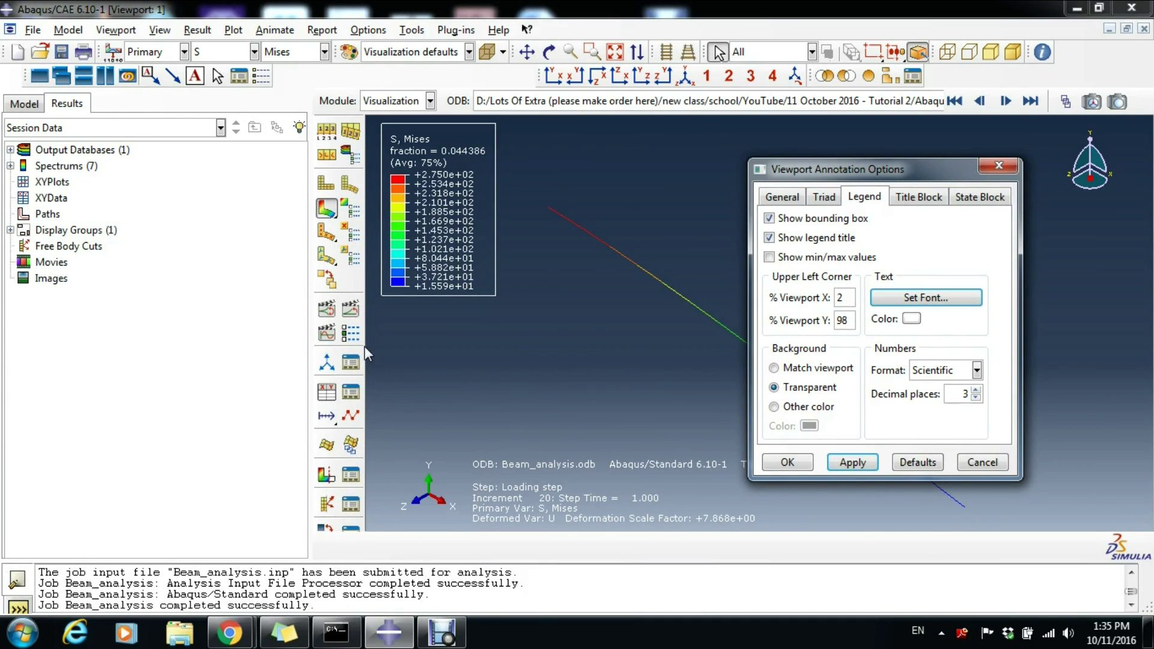
mouse_move(895, 171)
mouse_down()
mouse_move(606, 212)
mouse_move(207, 212)
mouse_up()
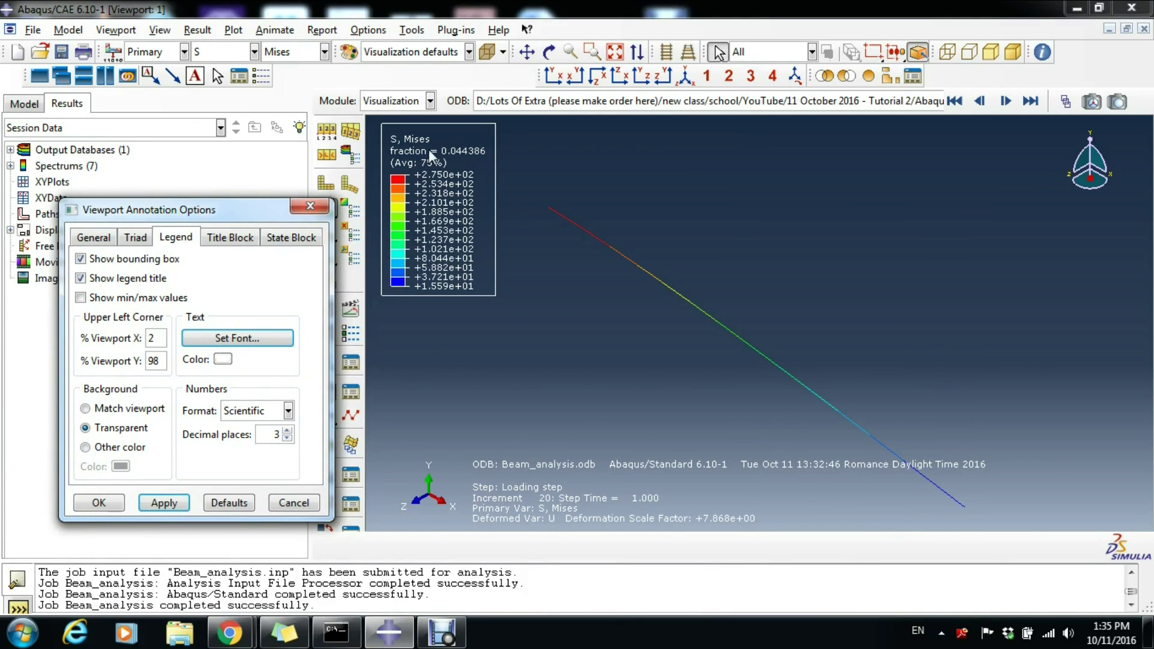
click(301, 53)
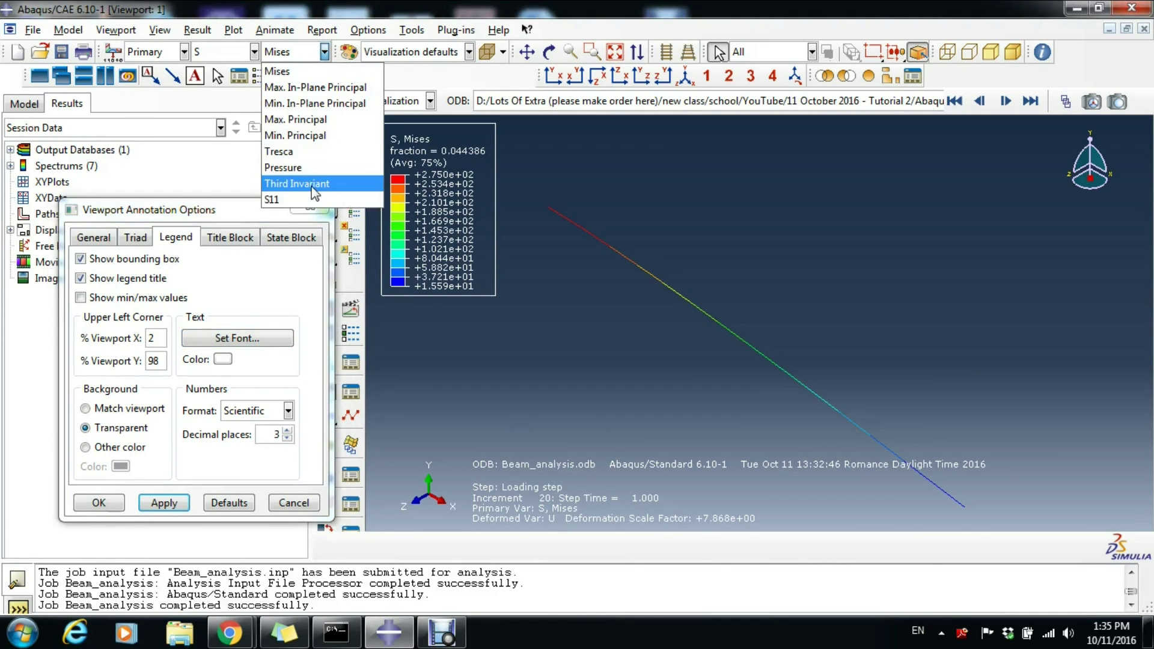
click(309, 198)
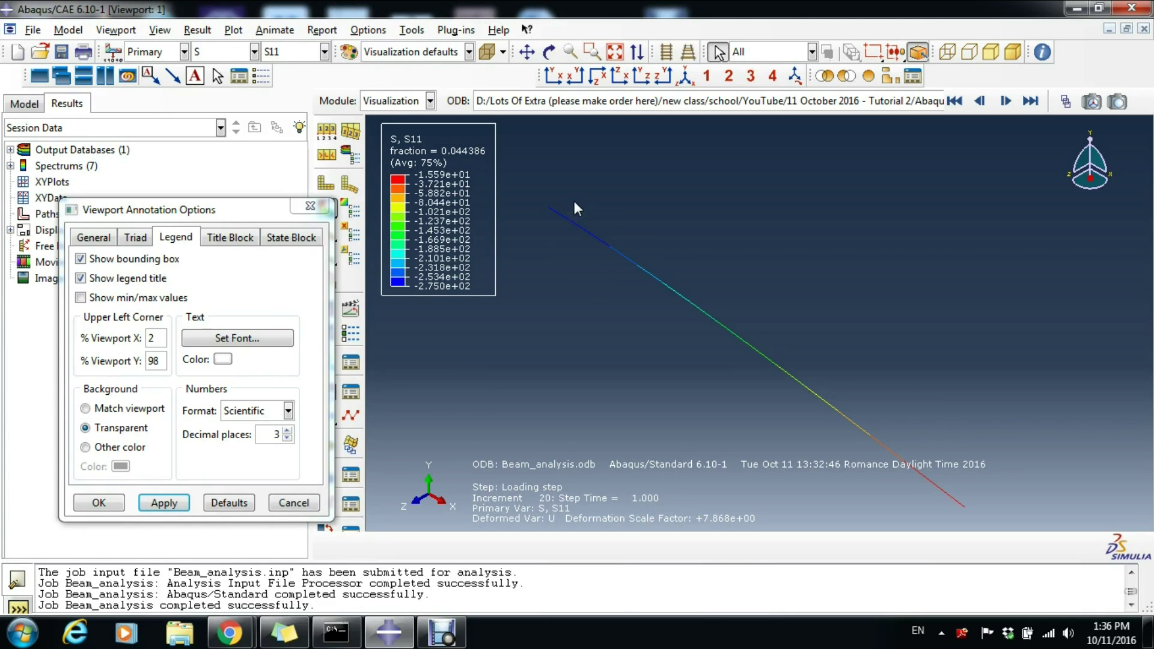
click(312, 55)
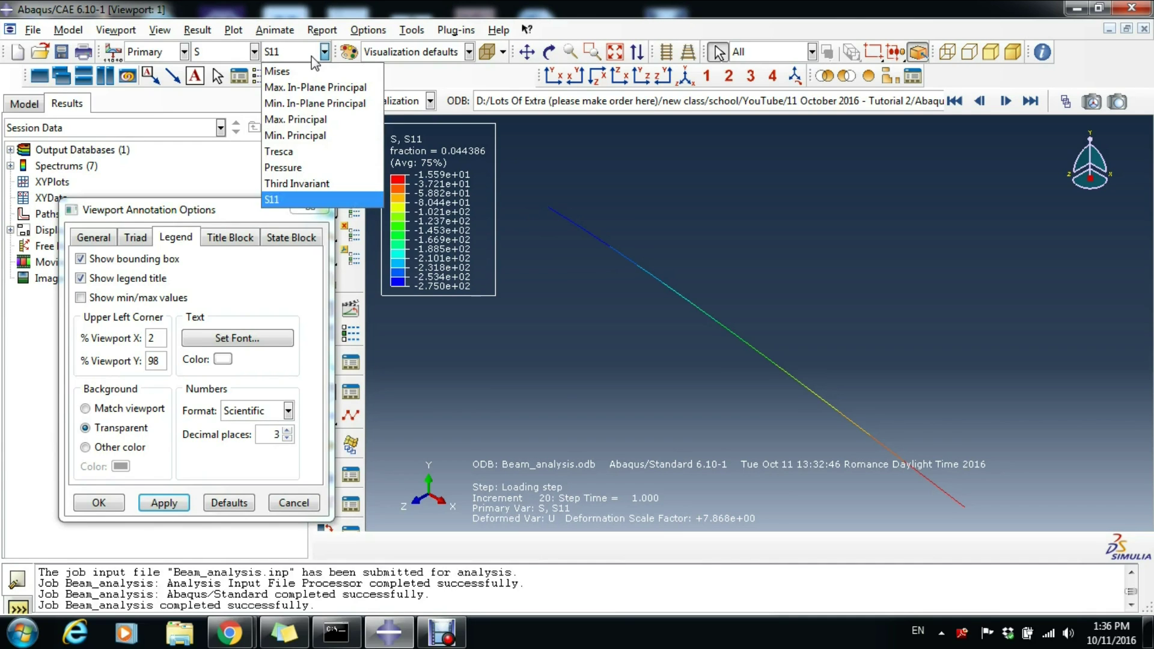
click(305, 70)
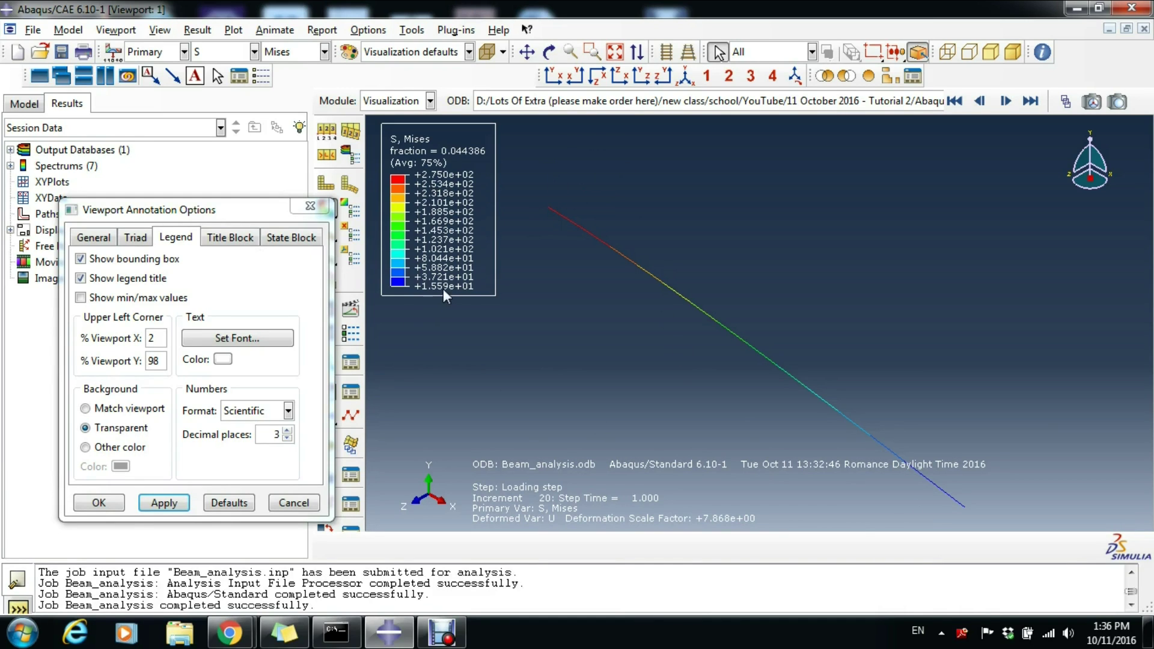
click(303, 52)
click(304, 203)
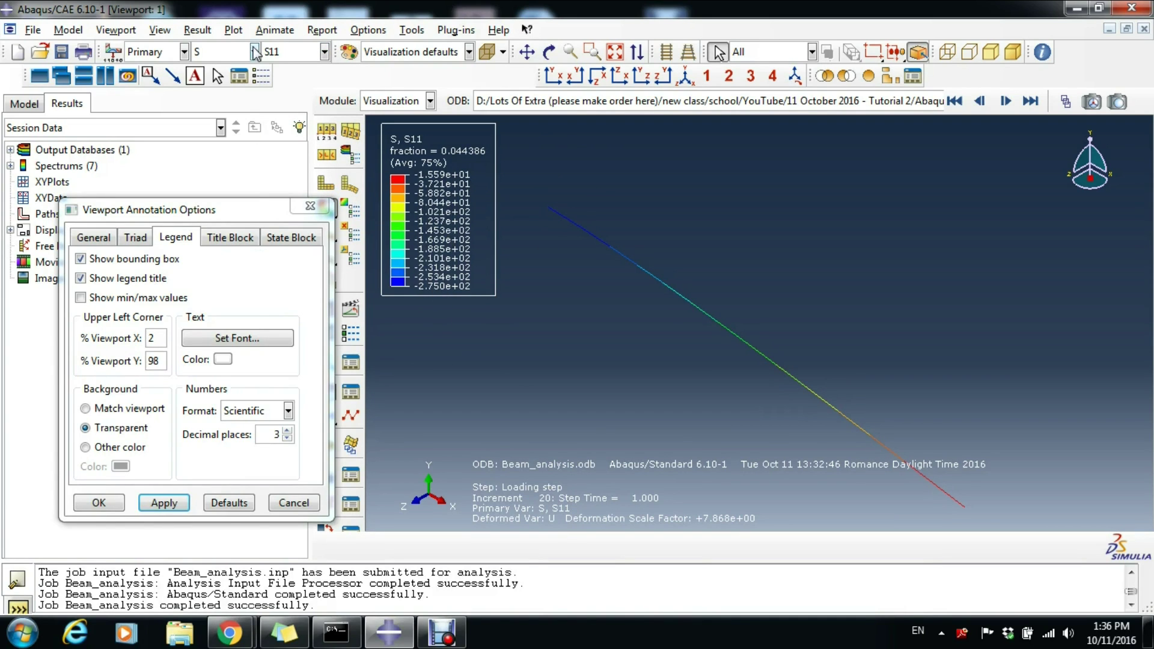
click(289, 53)
click(296, 68)
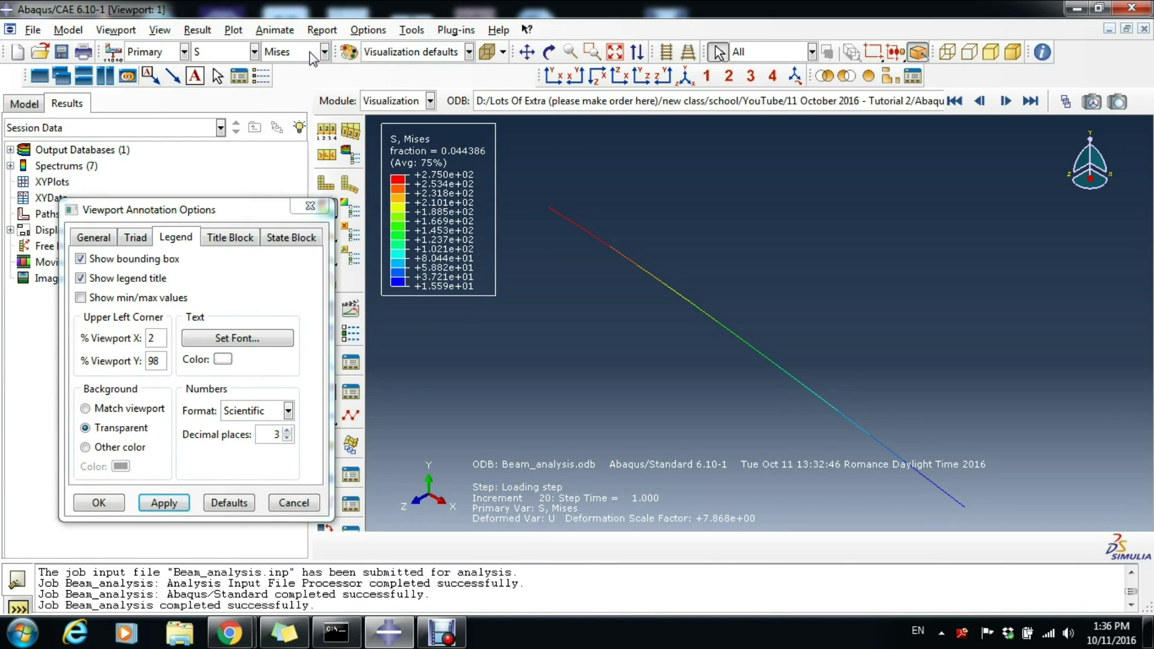
Step: Contour the beam by U2 displacement, zoom out, and close Viewport Annotation Options
click(255, 52)
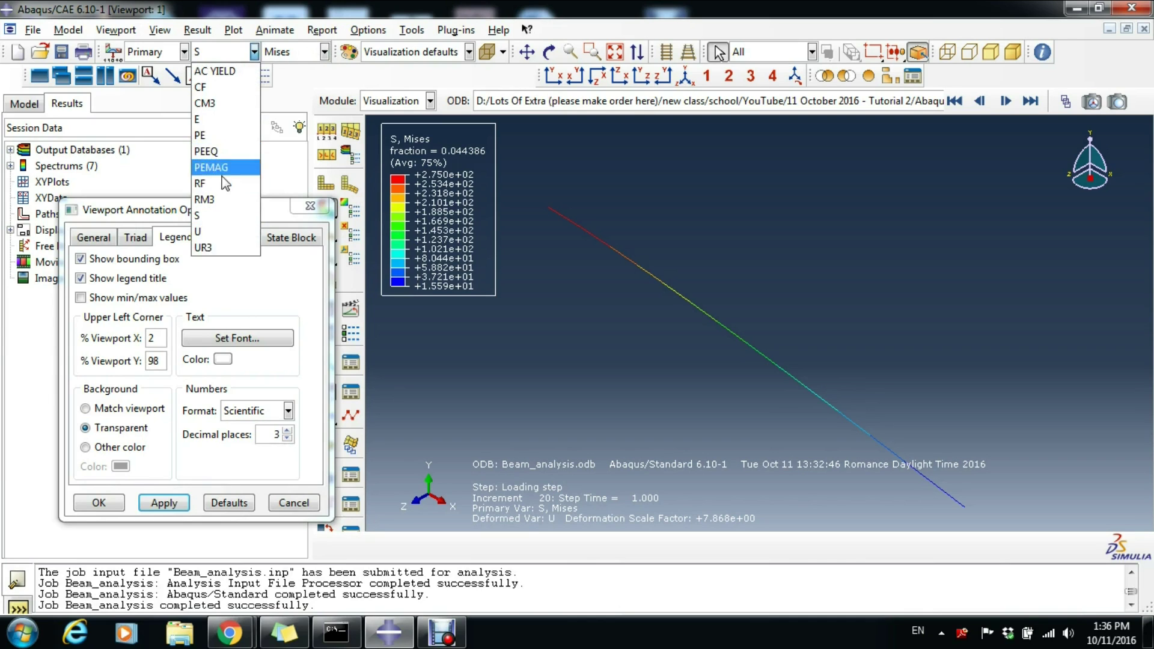
click(217, 227)
click(324, 52)
click(283, 91)
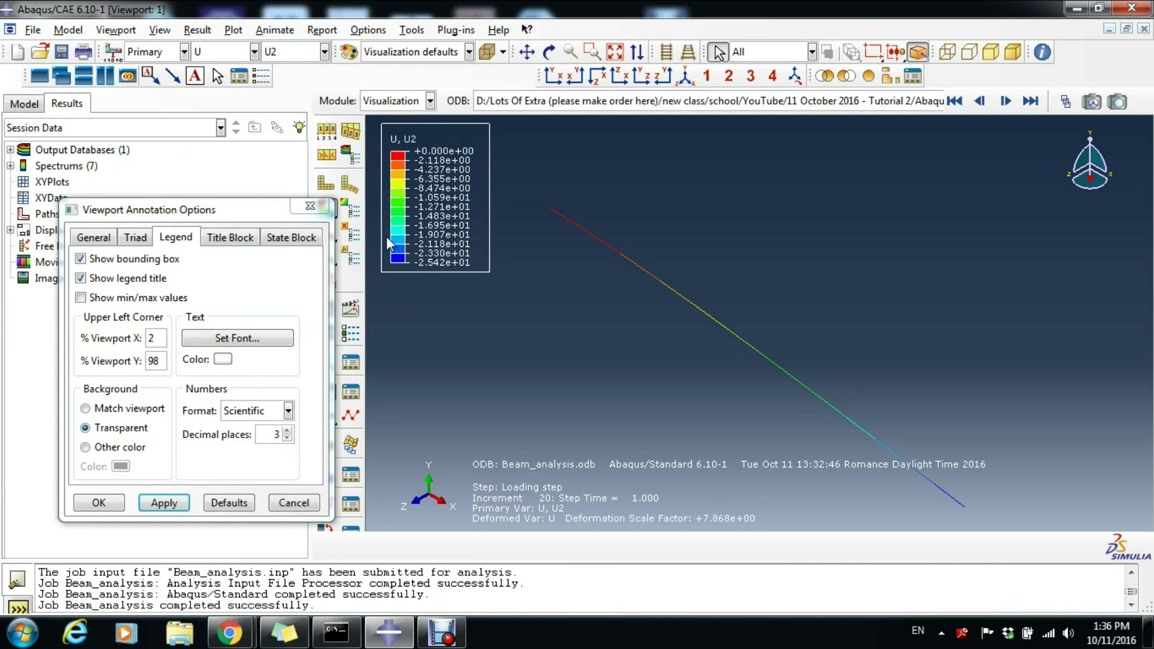
scroll(754, 240, down, 2)
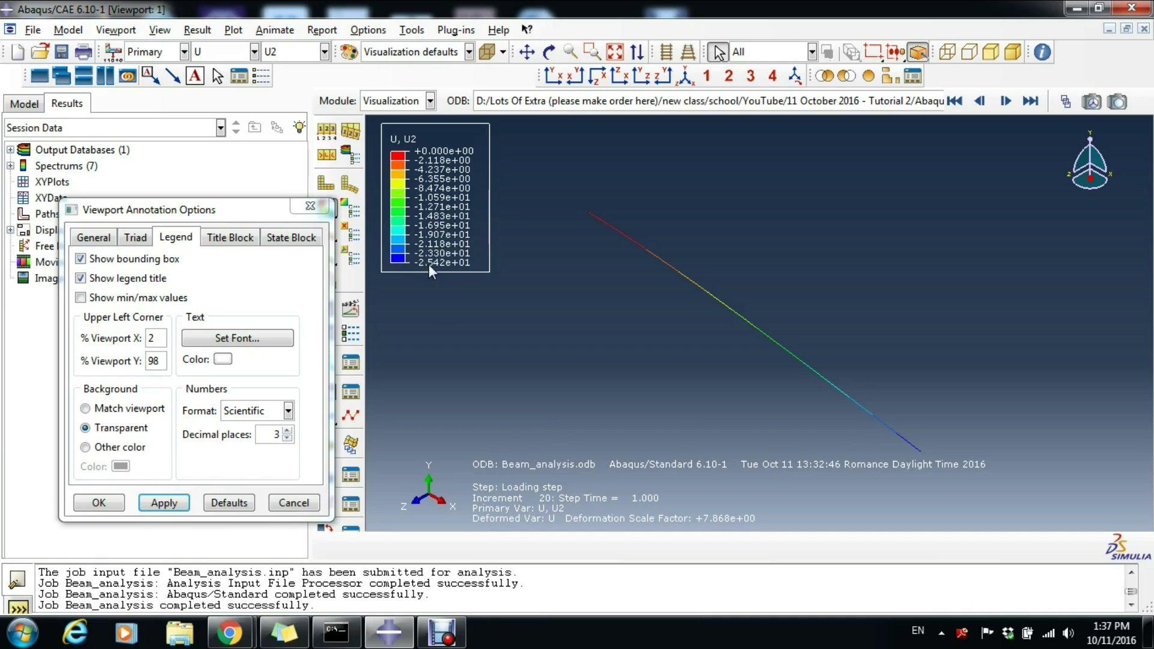
drag(233, 206, 666, 111)
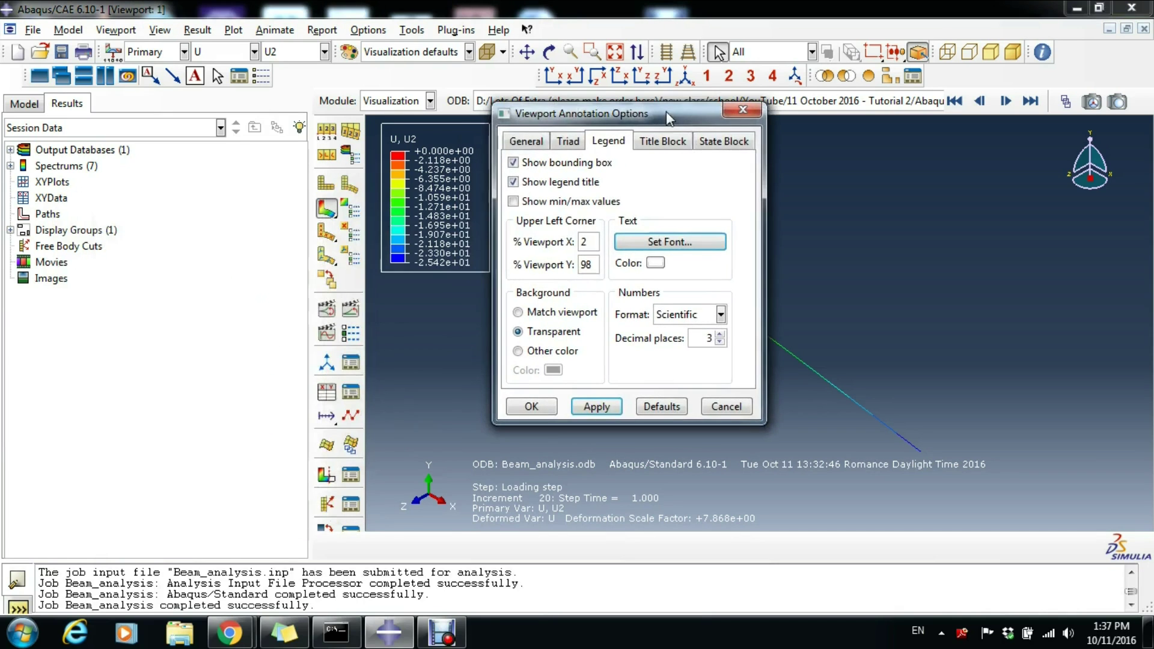
click(530, 406)
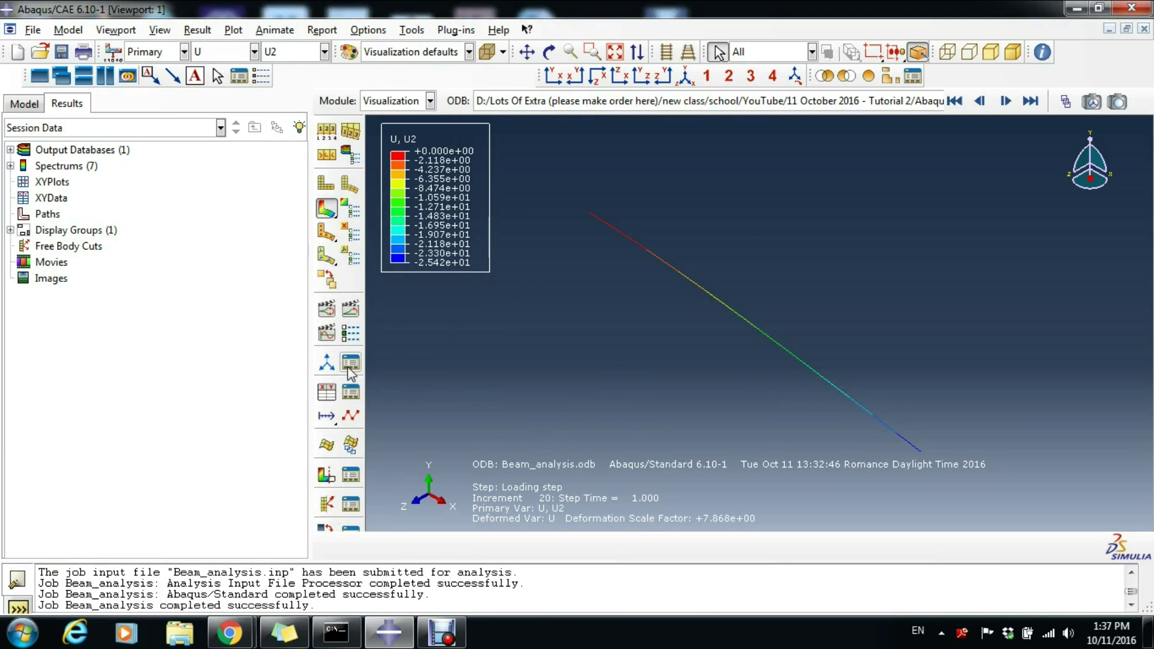
Step: Switch back to S Mises and animate the time history in Swing playback mode
click(228, 51)
click(202, 215)
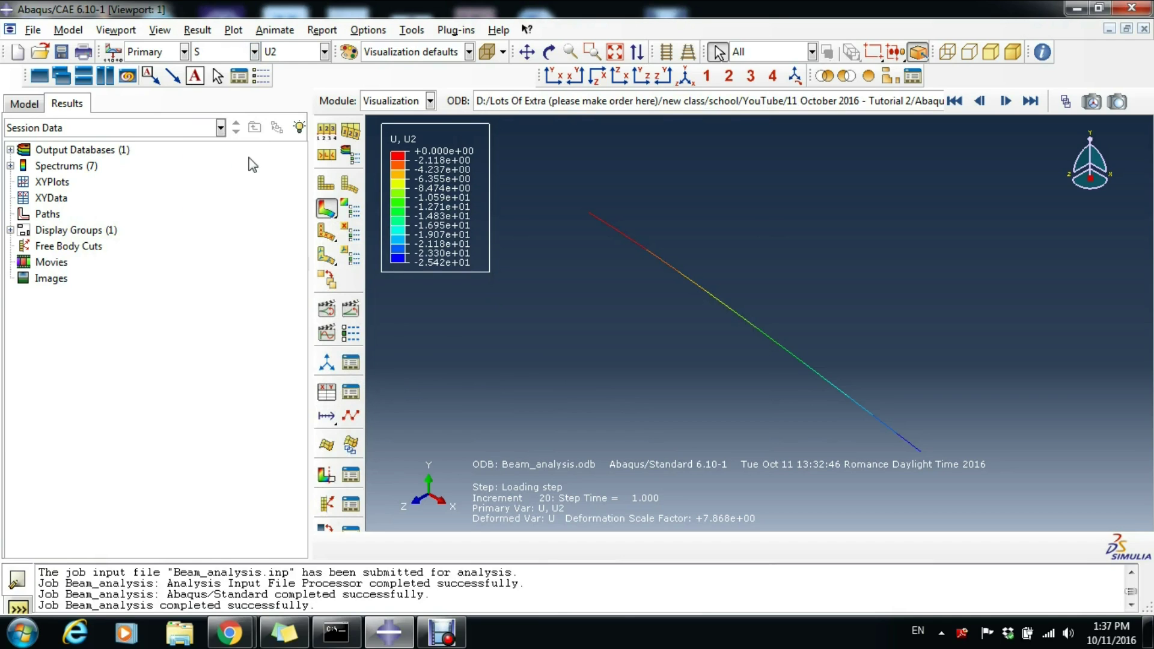
click(351, 313)
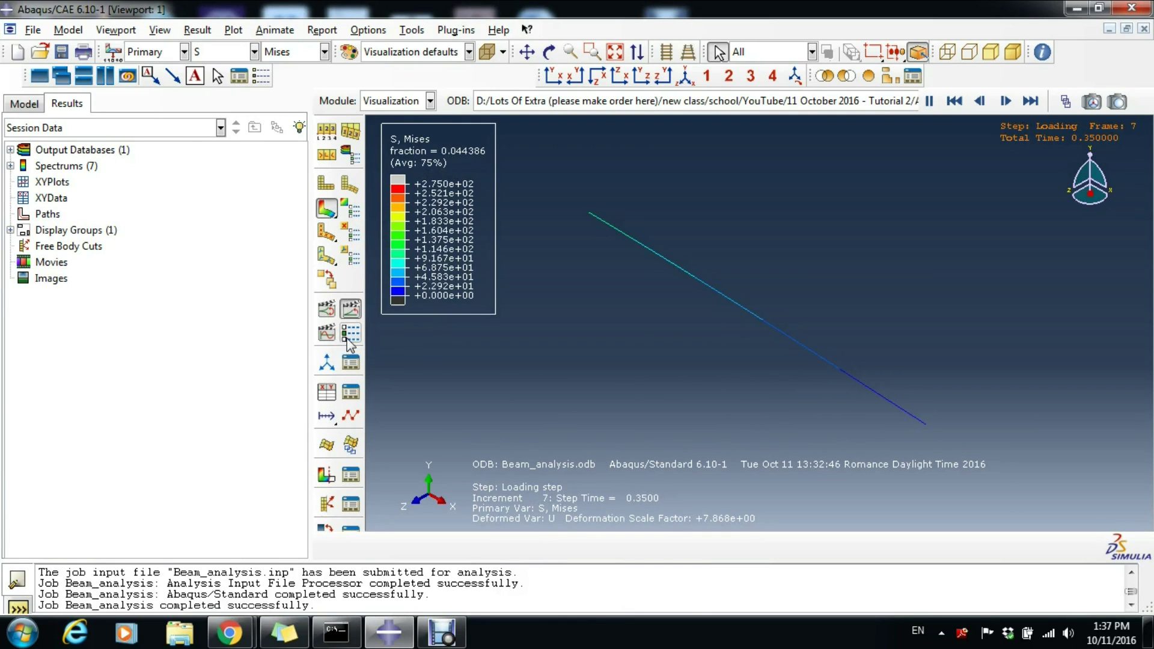
click(352, 338)
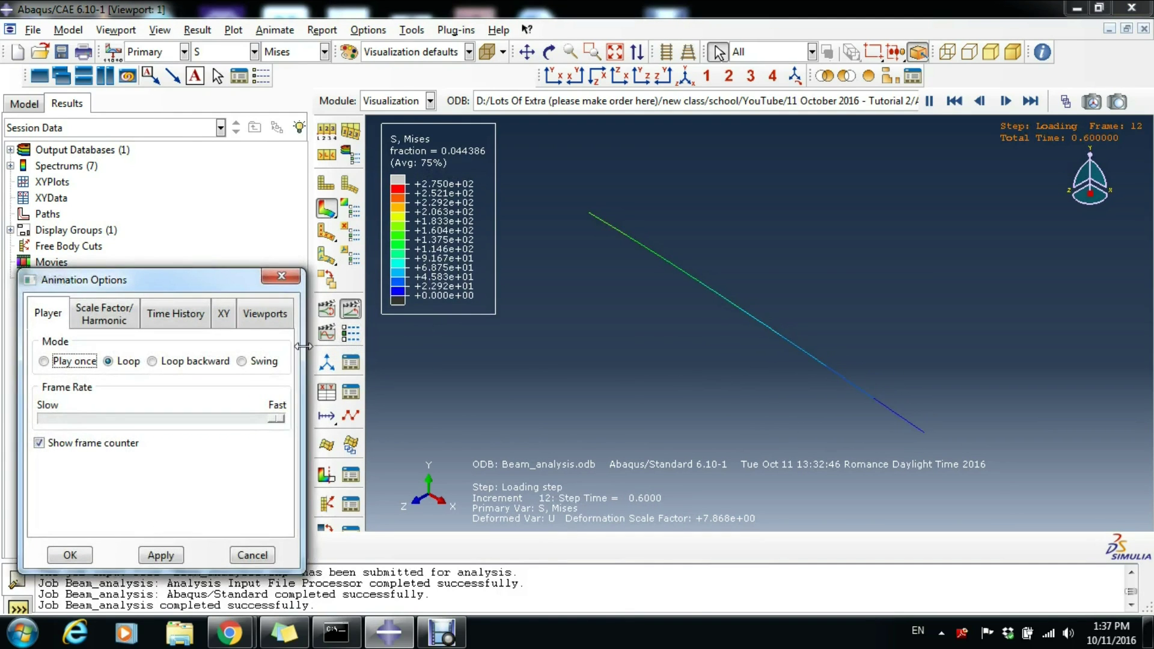
click(263, 361)
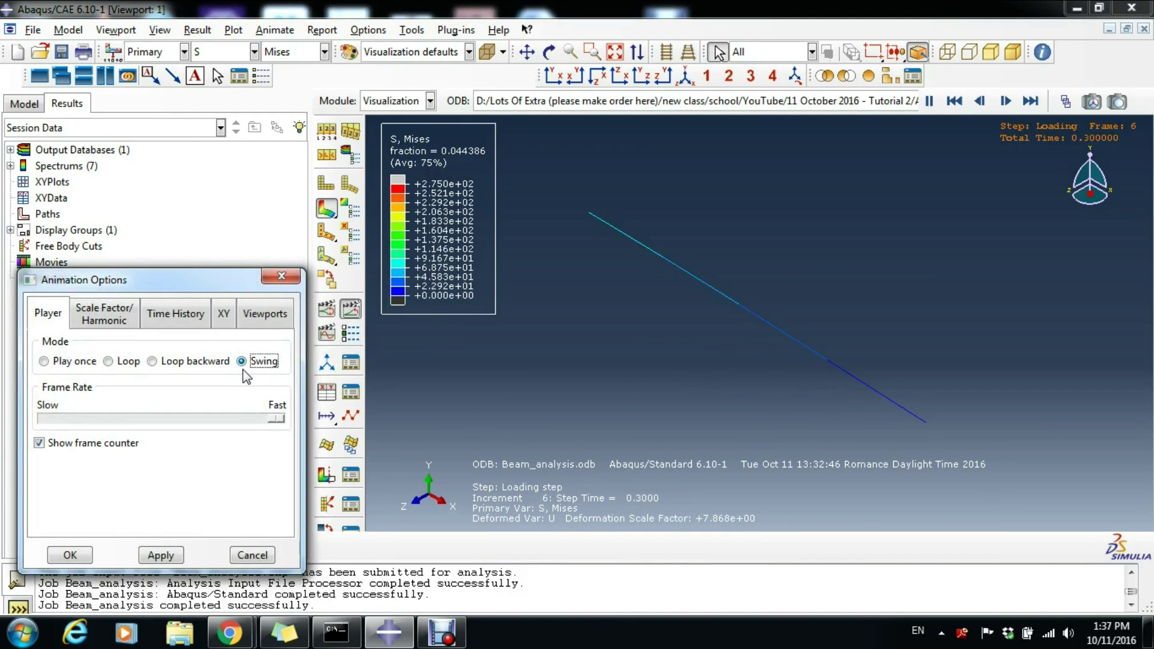
click(161, 556)
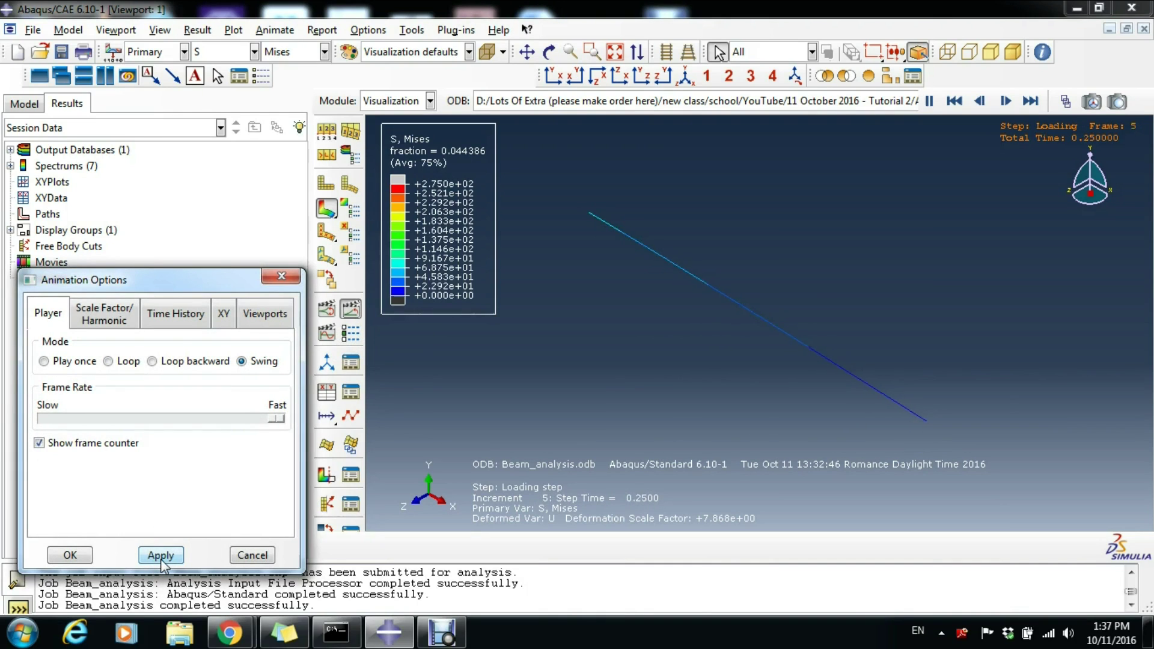